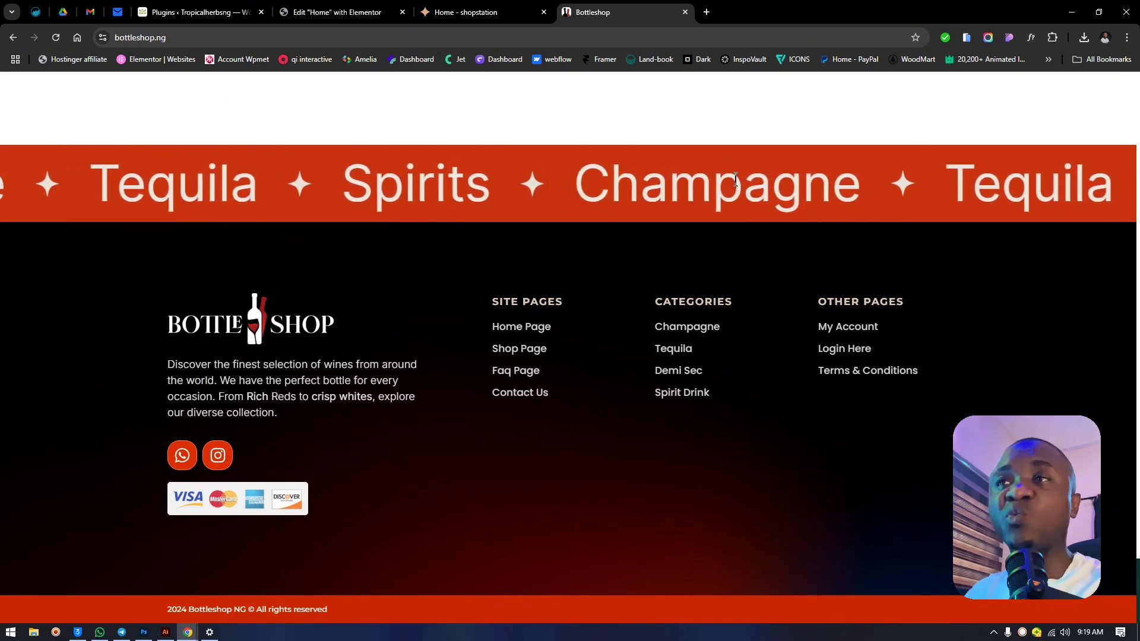
- Change the Primary palette colour in Breakdance to dark navy
{"action": "left_click", "coordinate": [515, 12]}
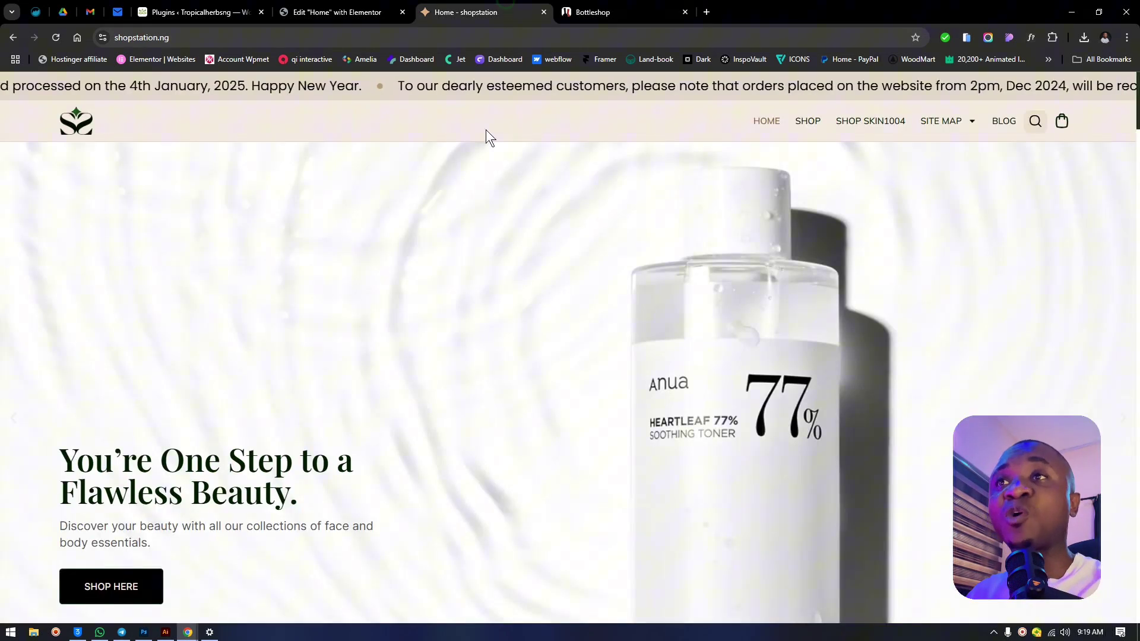
{"action": "left_click", "coordinate": [601, 11]}
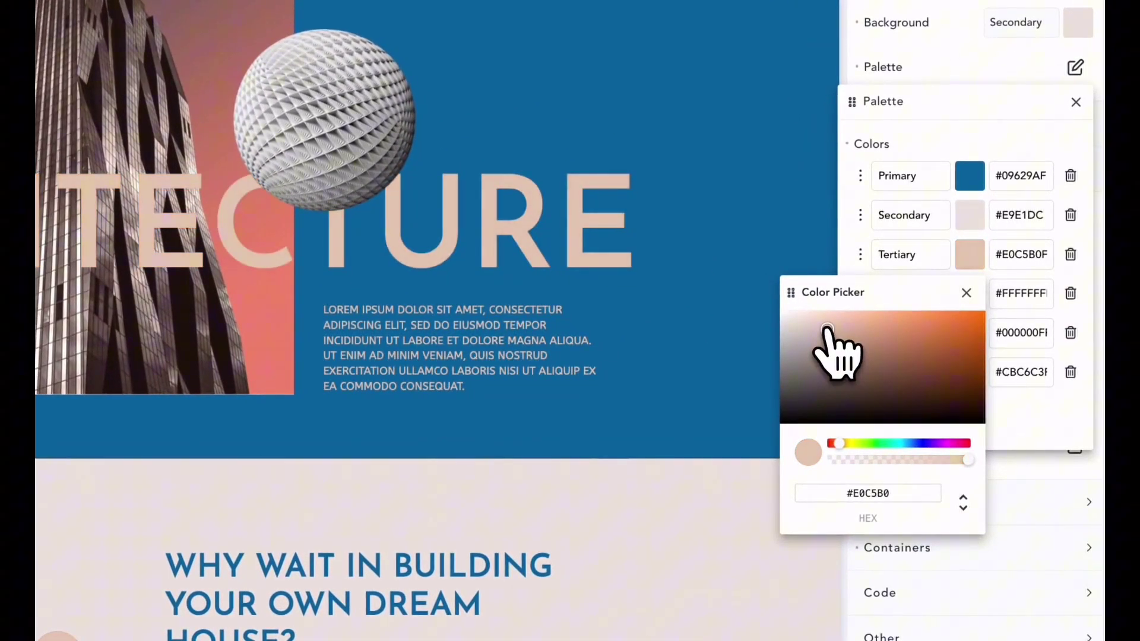
{"action": "left_click", "coordinate": [966, 292]}
{"action": "left_click", "coordinate": [970, 176]}
{"action": "left_click_drag", "start_coordinate": [974, 283], "coordinate": [943, 369]}
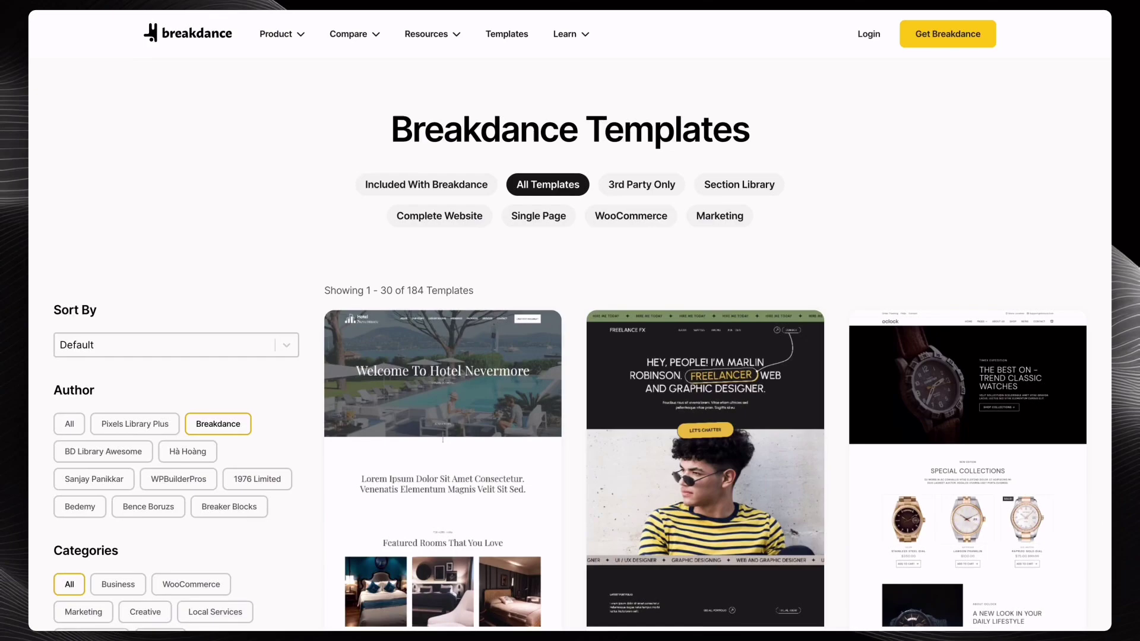
- Enter a padding value of 20, then close the padding and form field style settings
{"action": "scroll", "coordinate": [706, 321], "scroll_direction": "down", "scroll_amount": 20}
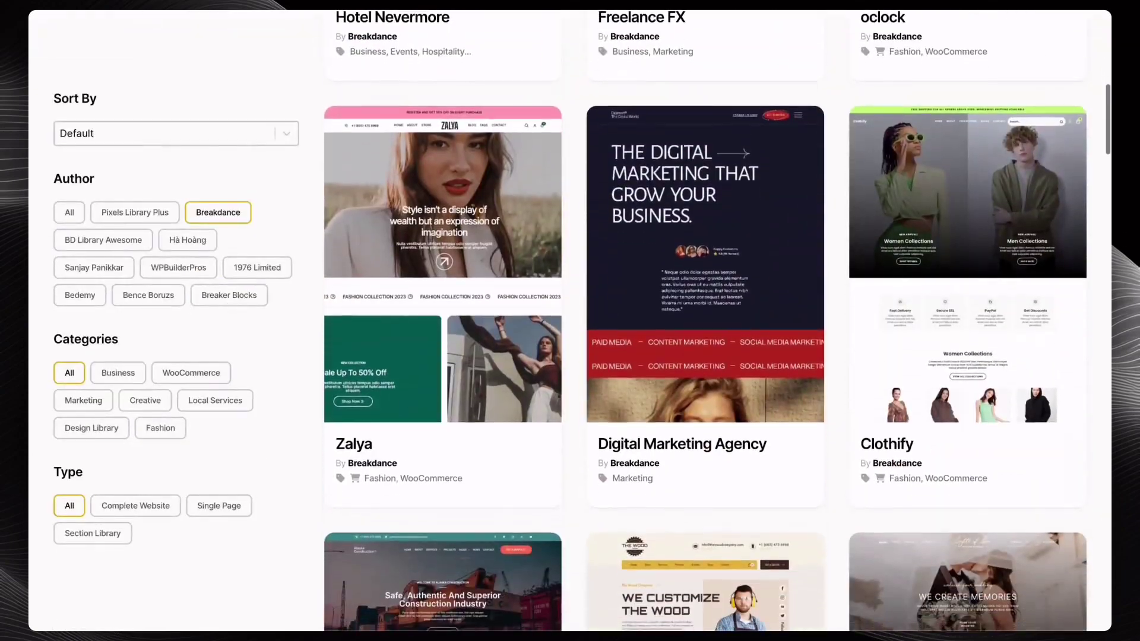
{"action": "scroll", "coordinate": [705, 320], "scroll_direction": "down", "scroll_amount": 20}
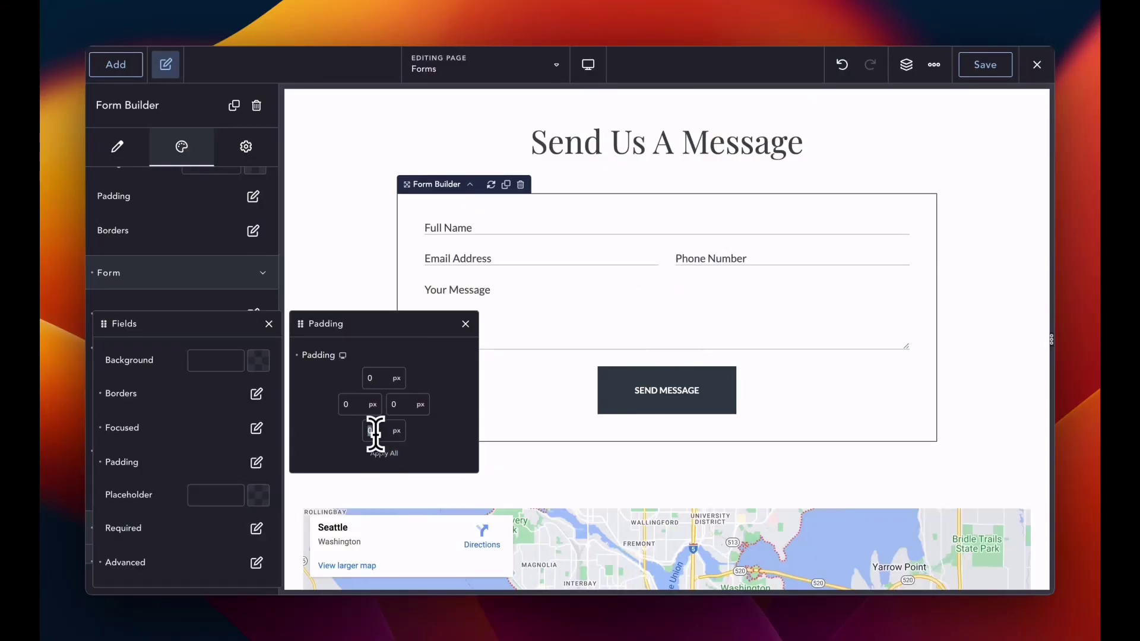
{"action": "type", "text": "20"}
{"action": "left_click", "coordinate": [466, 324]}
{"action": "left_click", "coordinate": [498, 227]}
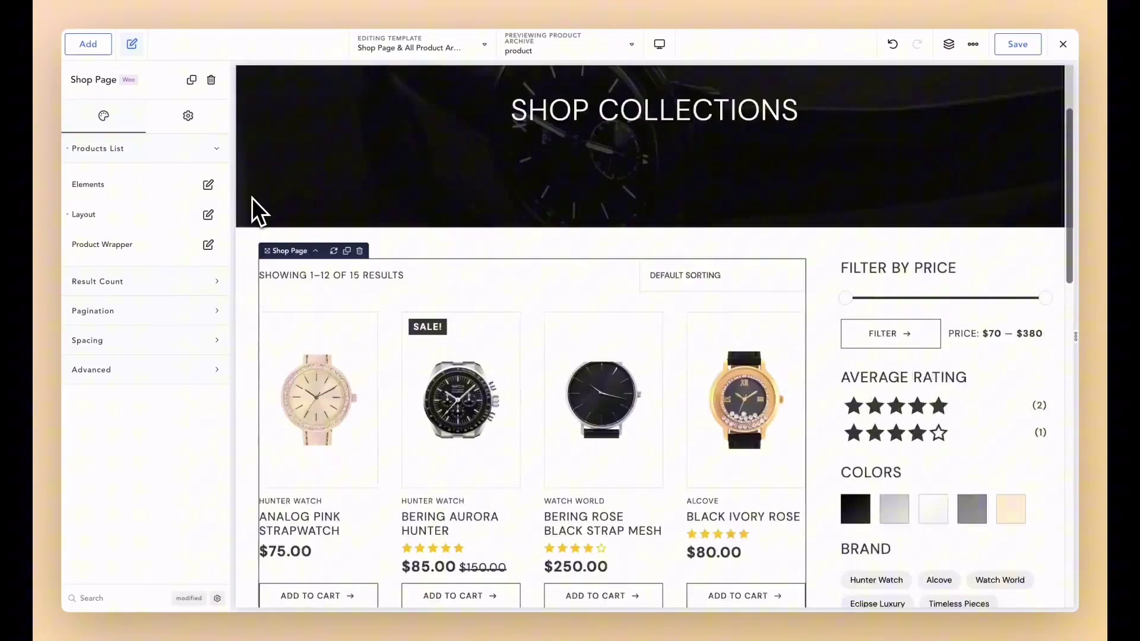
- Show three products per row and switch the listings to a slider layout
{"action": "scroll", "coordinate": [251, 198], "scroll_direction": "down", "scroll_amount": 8}
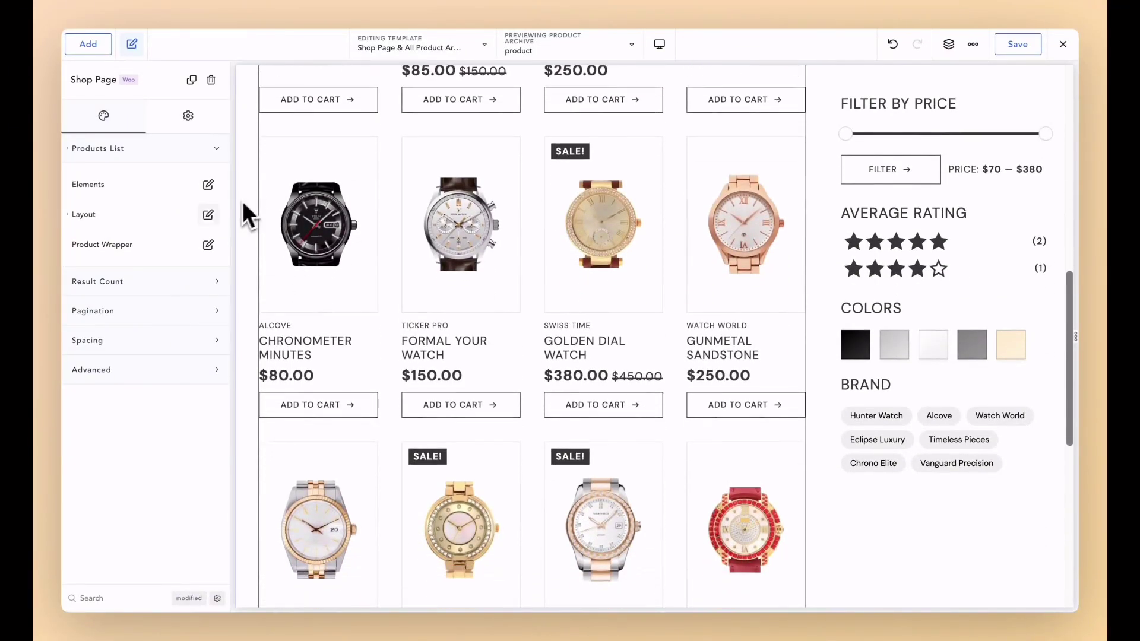
{"action": "left_click", "coordinate": [208, 214]}
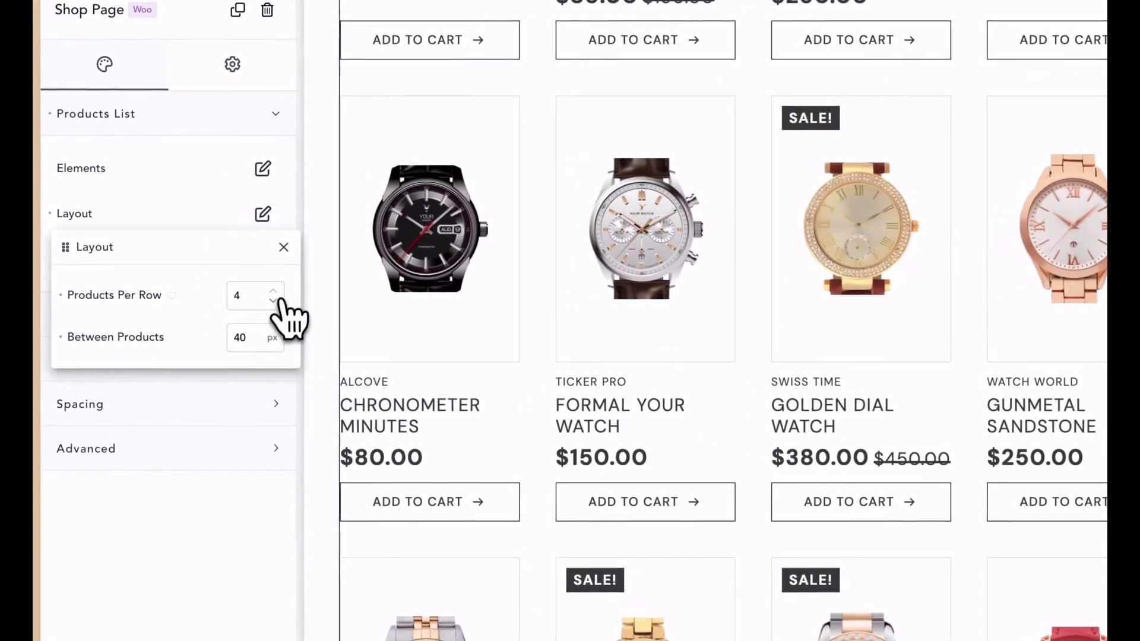
{"action": "left_click", "coordinate": [274, 301]}
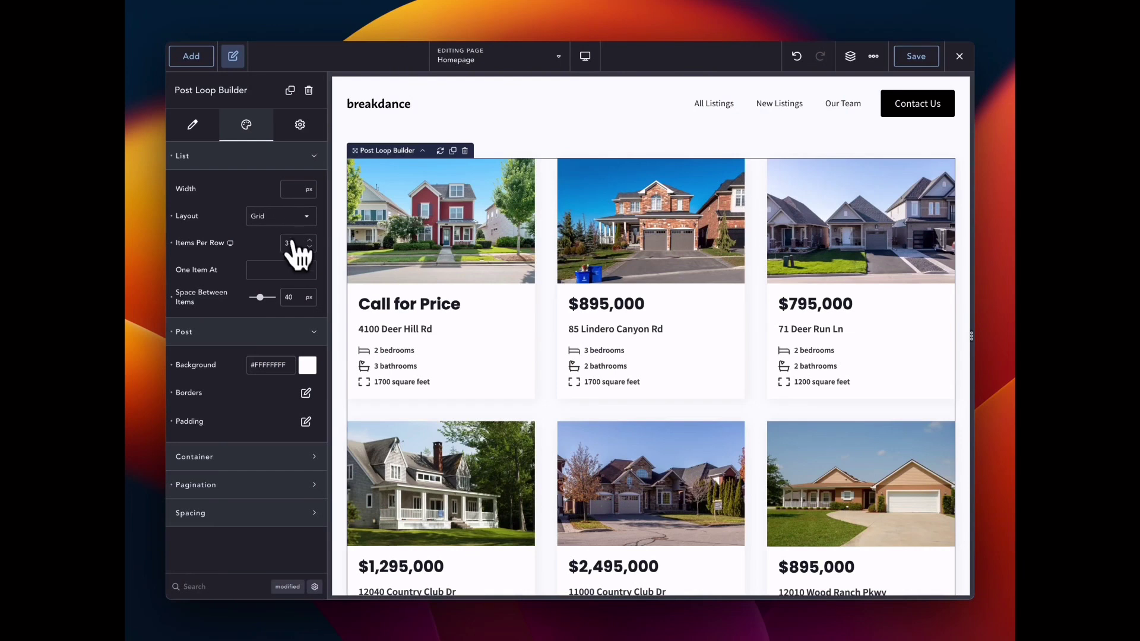
{"action": "left_click", "coordinate": [285, 267]}
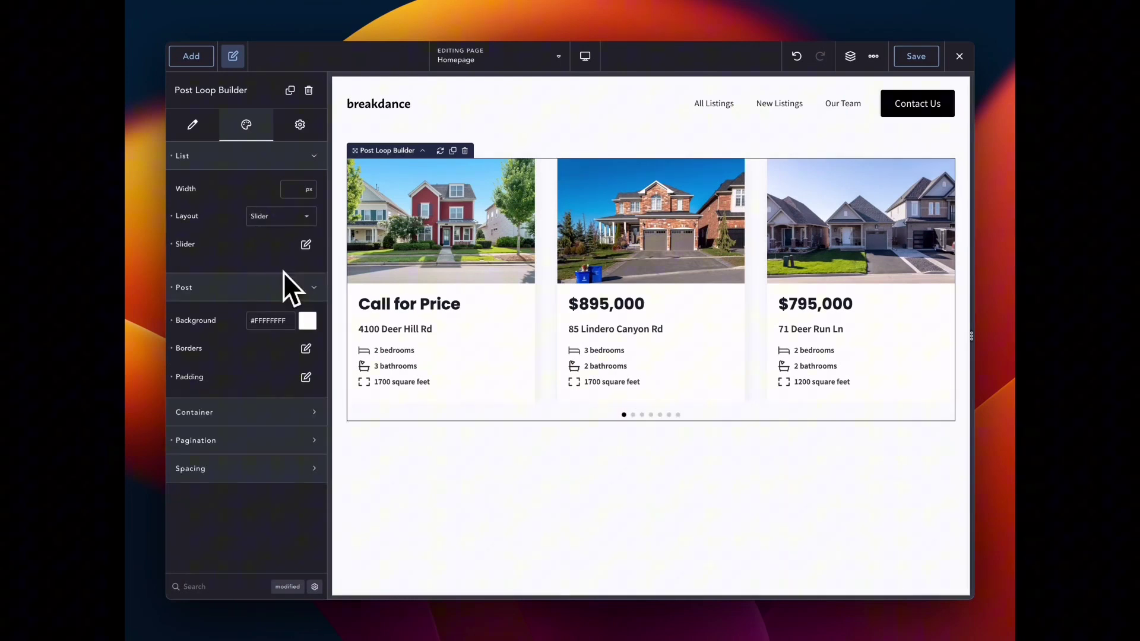
{"action": "left_click", "coordinate": [633, 415]}
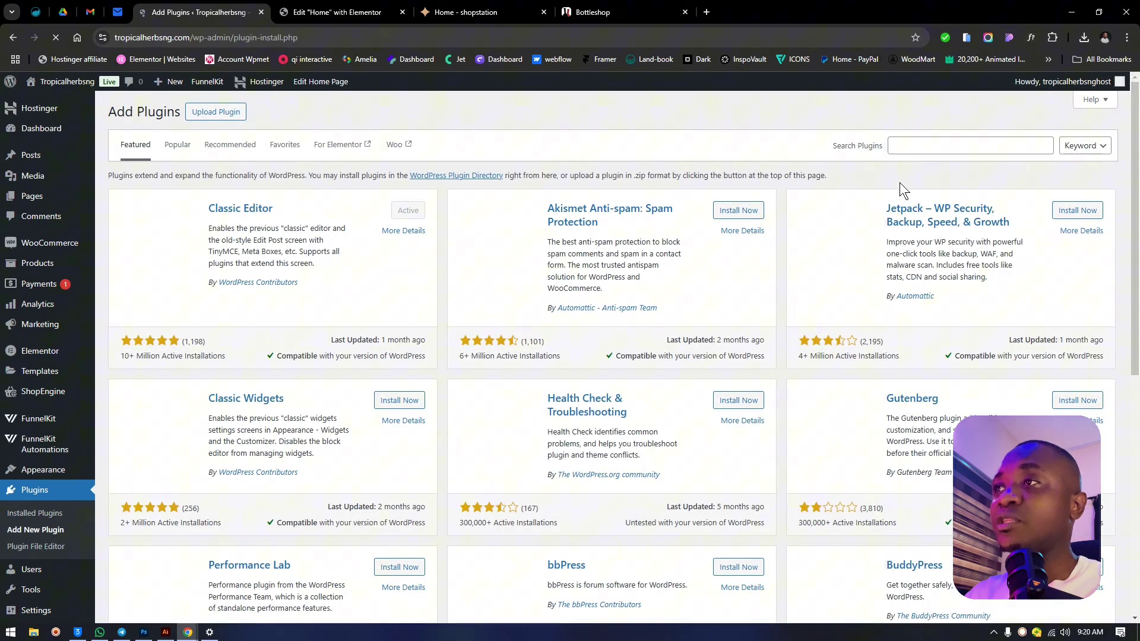
- Search the Add Plugins page for 'qi' and browse the results
{"action": "left_click", "coordinate": [905, 141]}
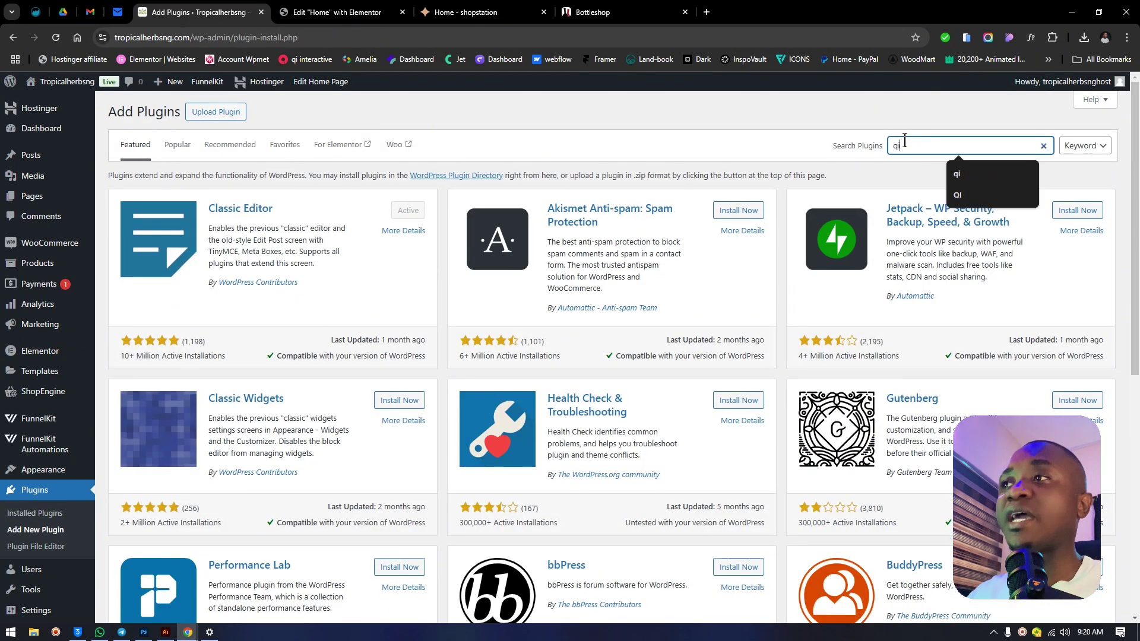
{"action": "key", "text": "Return"}
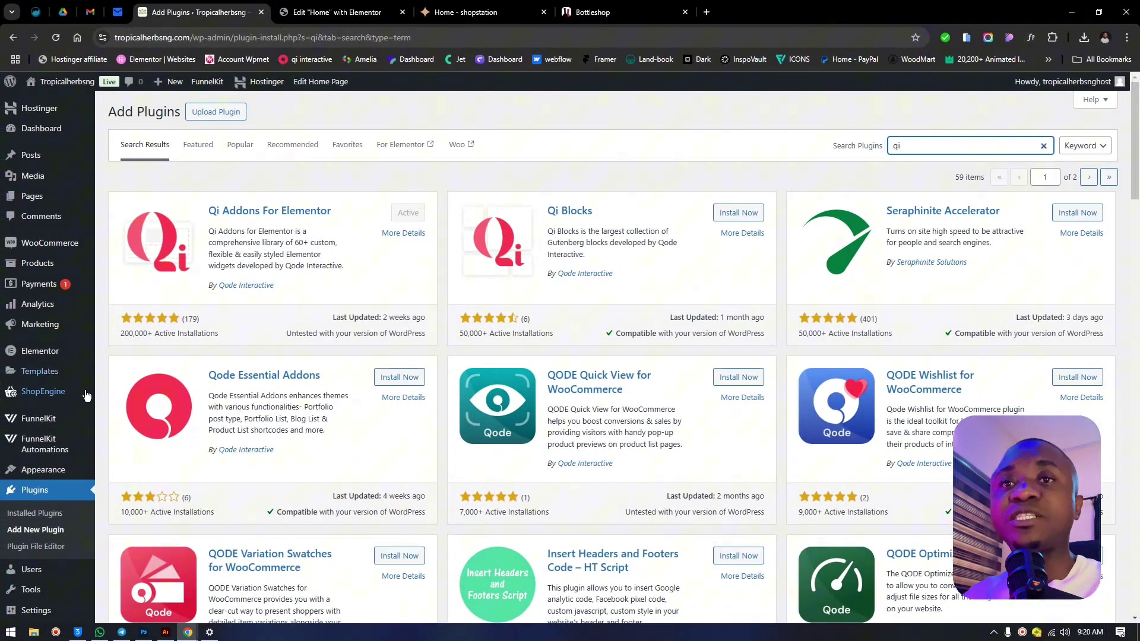
{"action": "scroll", "coordinate": [86, 389], "scroll_direction": "down", "scroll_amount": 5}
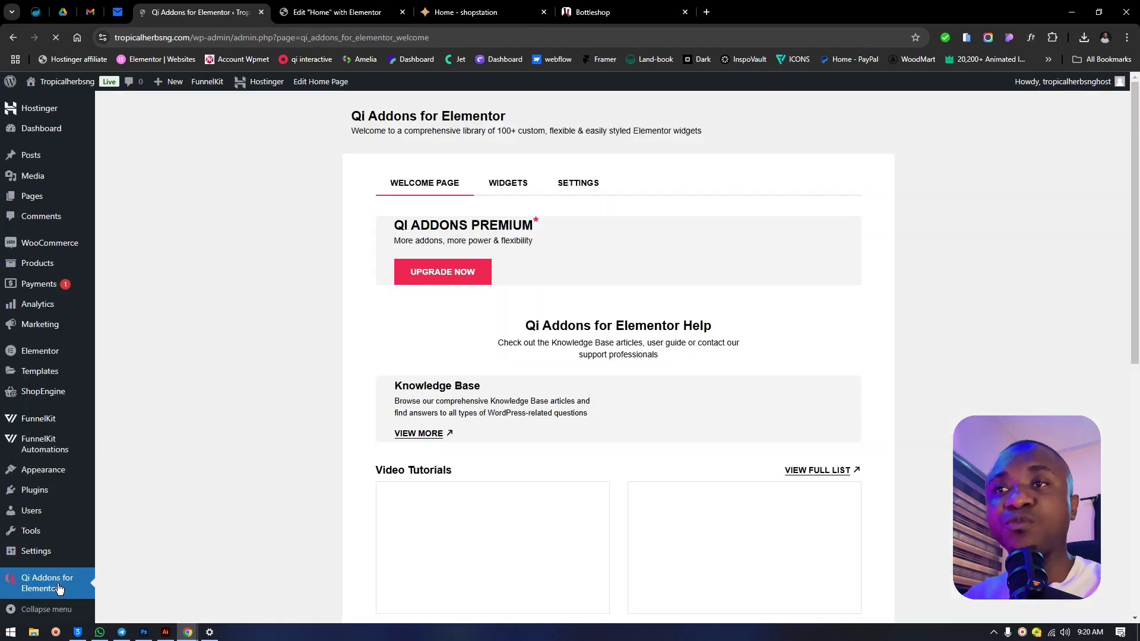
- Open the Qi Addons Widgets list and confirm the Text Marquee toggle is enabled
{"action": "left_click", "coordinate": [509, 184]}
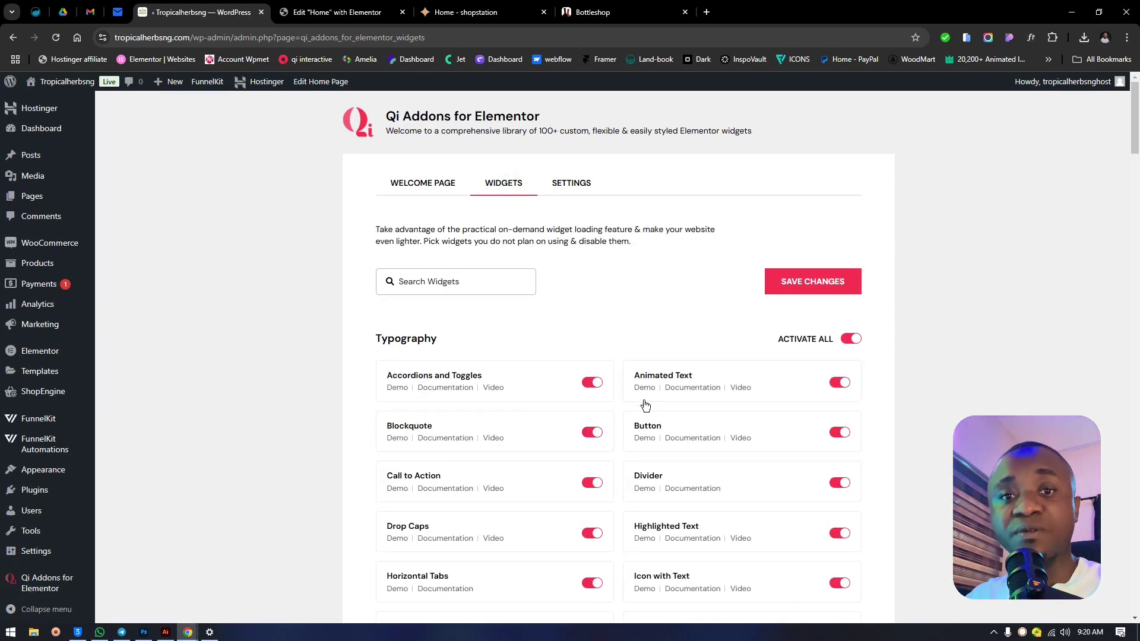
{"action": "scroll", "coordinate": [622, 380], "scroll_direction": "down", "scroll_amount": 7}
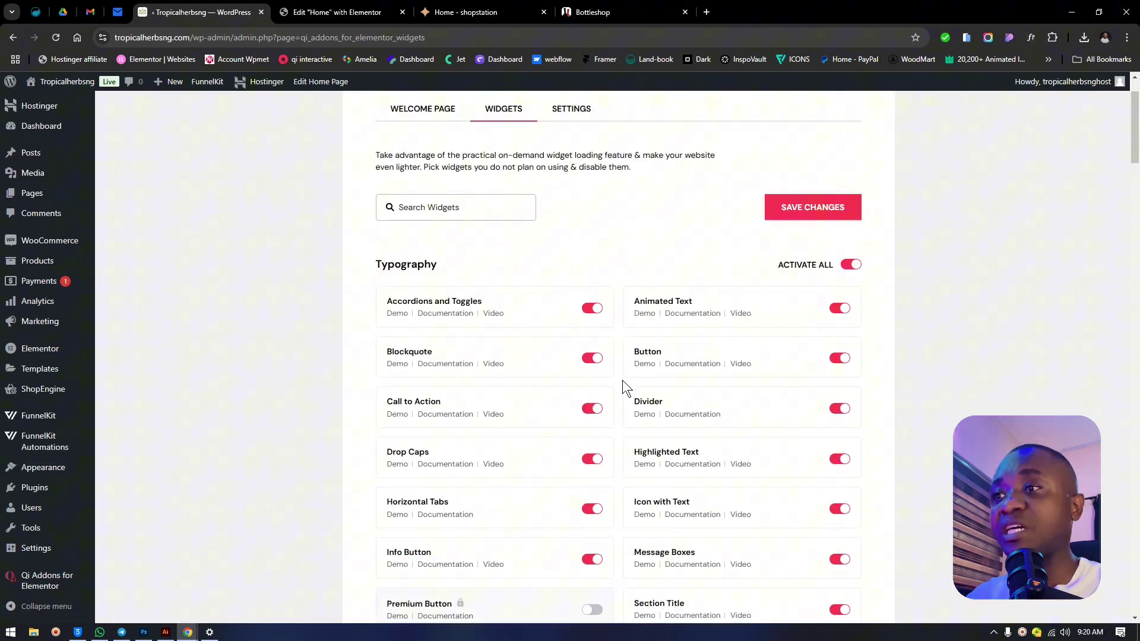
{"action": "scroll", "coordinate": [623, 381], "scroll_direction": "up", "scroll_amount": 1}
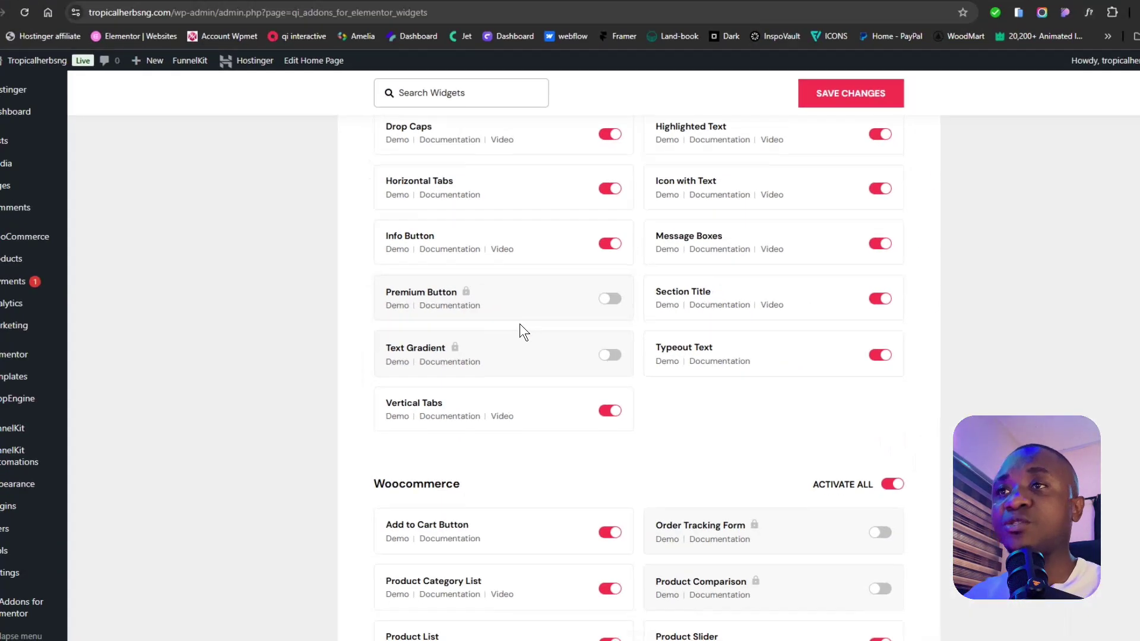
{"action": "scroll", "coordinate": [766, 357], "scroll_direction": "up", "scroll_amount": 5}
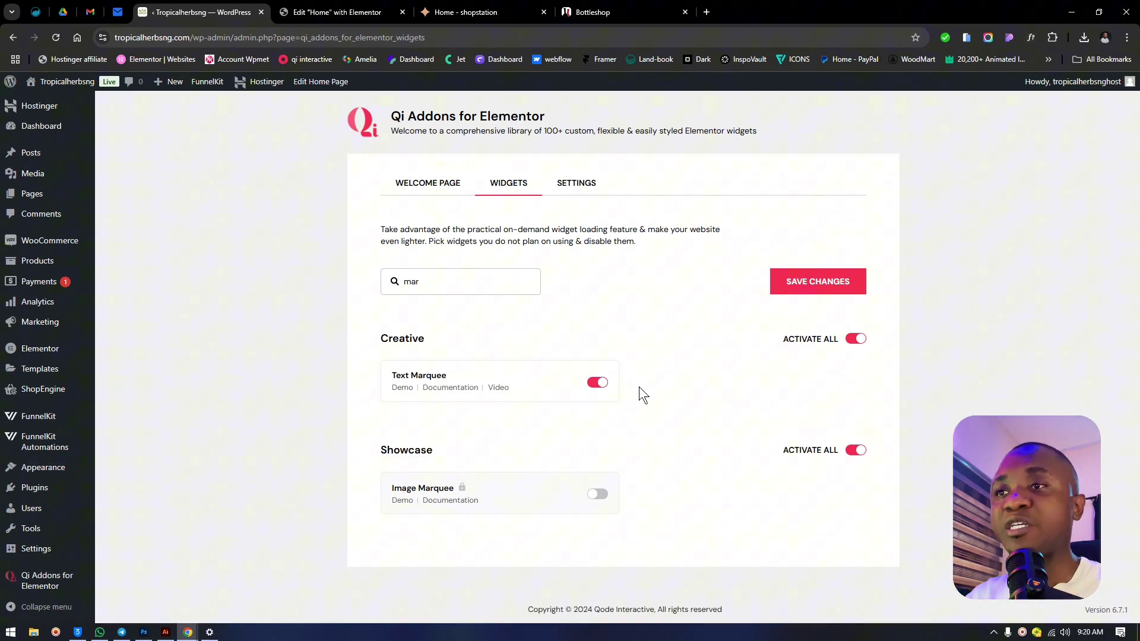
- Scroll the Elementor Home page to the empty container above the Tropical Herbs footer, comparing with Bottleshop
{"action": "left_click", "coordinate": [321, 13]}
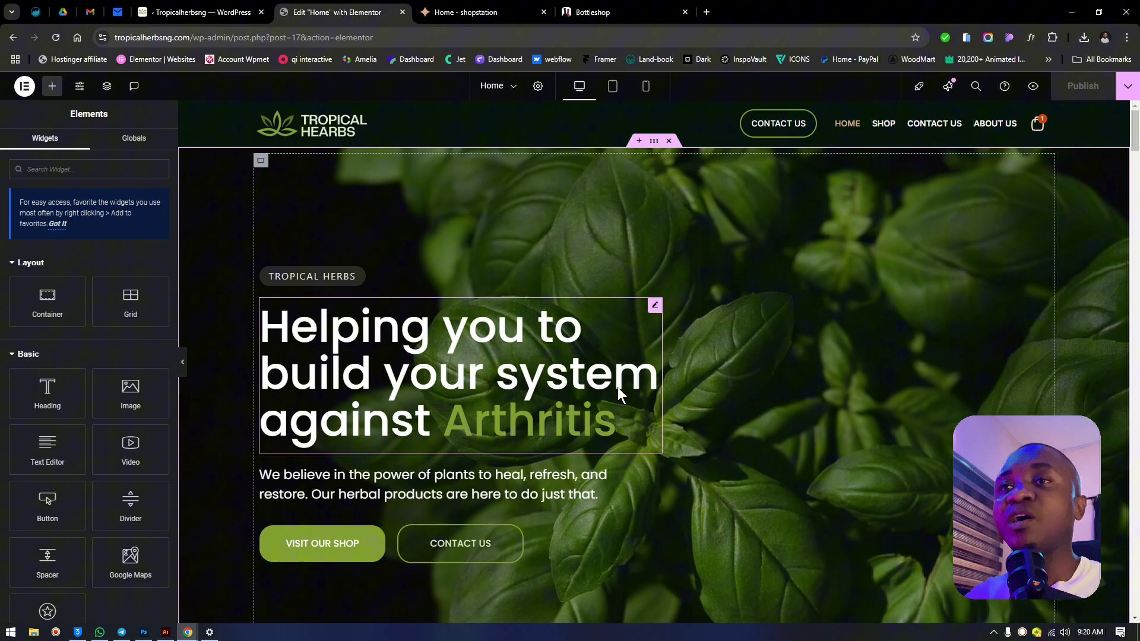
{"action": "scroll", "coordinate": [664, 412], "scroll_direction": "down", "scroll_amount": 10}
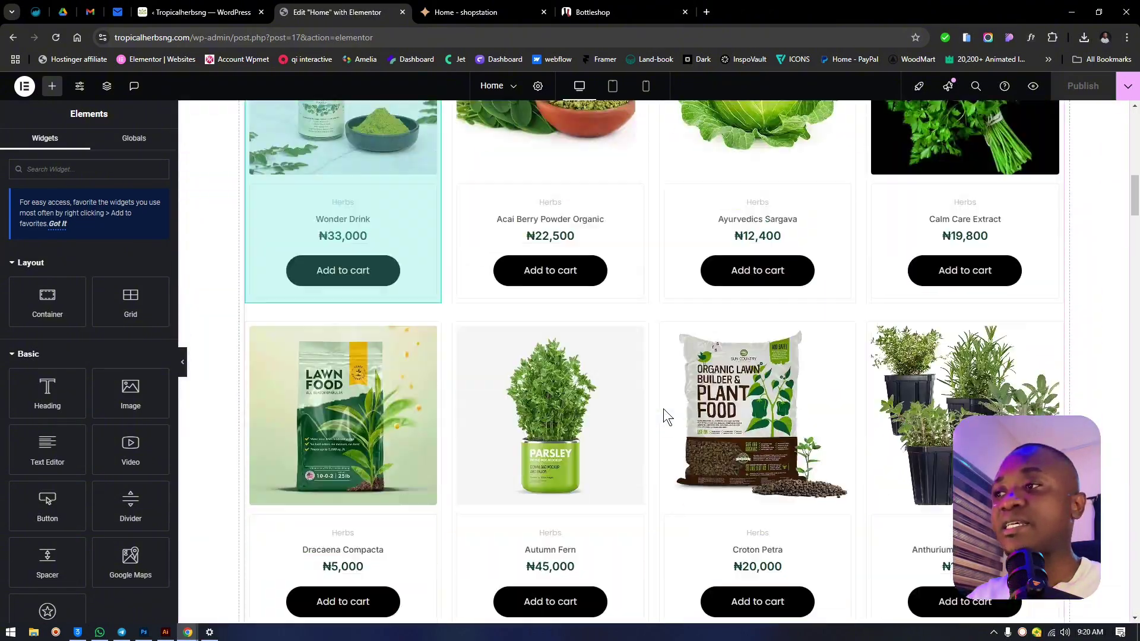
{"action": "scroll", "coordinate": [664, 409], "scroll_direction": "down", "scroll_amount": 20}
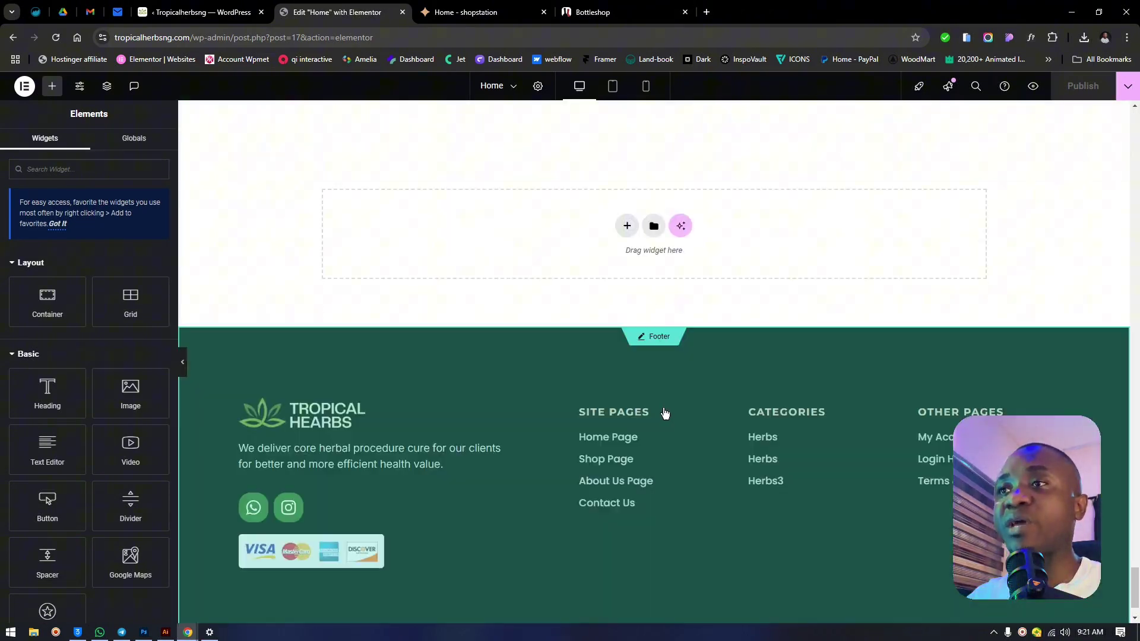
{"action": "scroll", "coordinate": [664, 410], "scroll_direction": "up", "scroll_amount": 6}
{"action": "scroll", "coordinate": [567, 594], "scroll_direction": "down", "scroll_amount": 4}
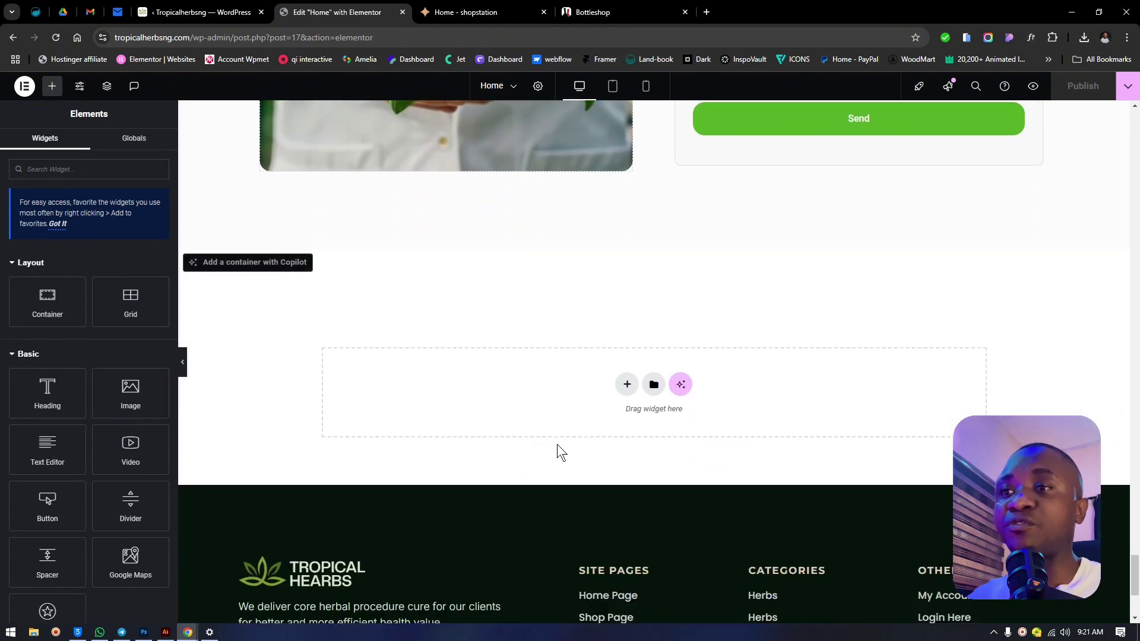
{"action": "scroll", "coordinate": [446, 570], "scroll_direction": "down", "scroll_amount": 4}
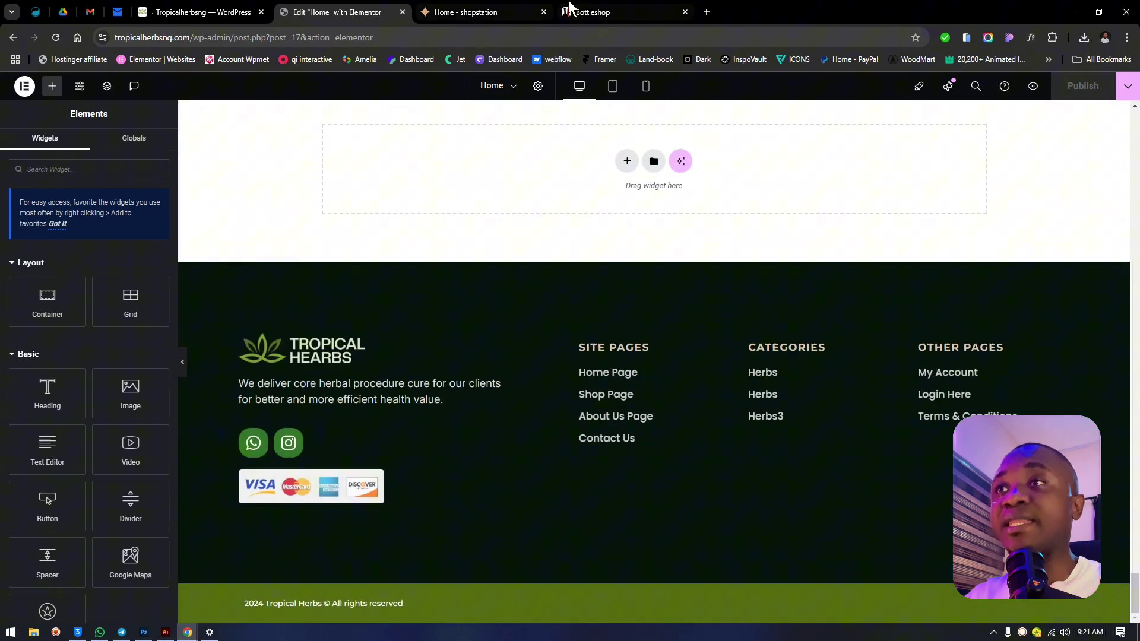
{"action": "left_click", "coordinate": [585, 12]}
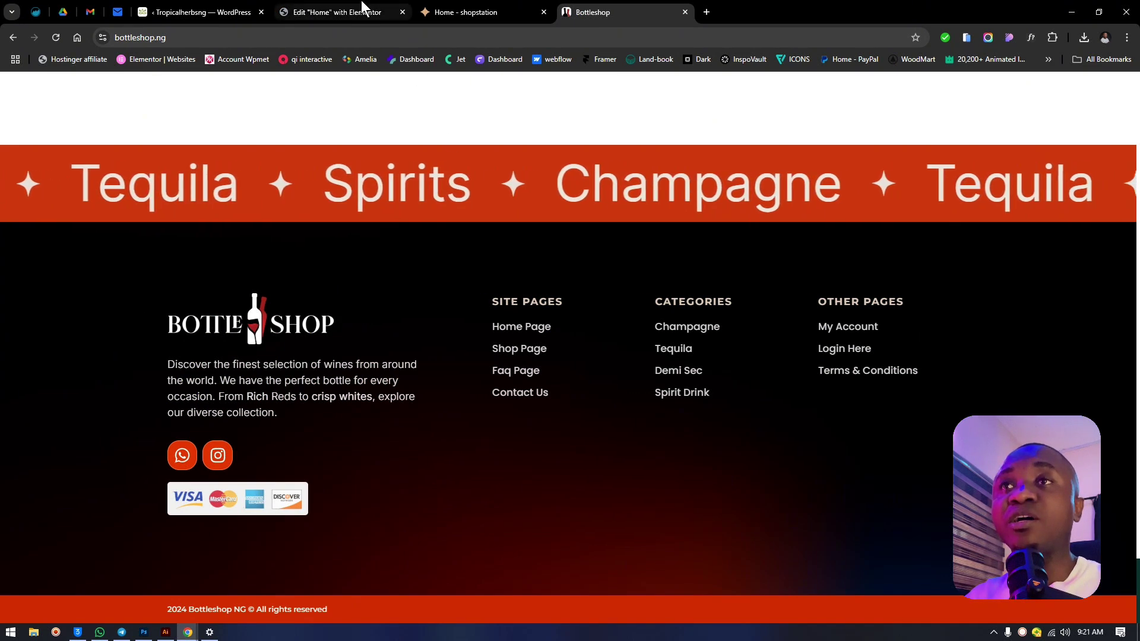
{"action": "left_click", "coordinate": [344, 12]}
{"action": "scroll", "coordinate": [563, 288], "scroll_direction": "up", "scroll_amount": 5}
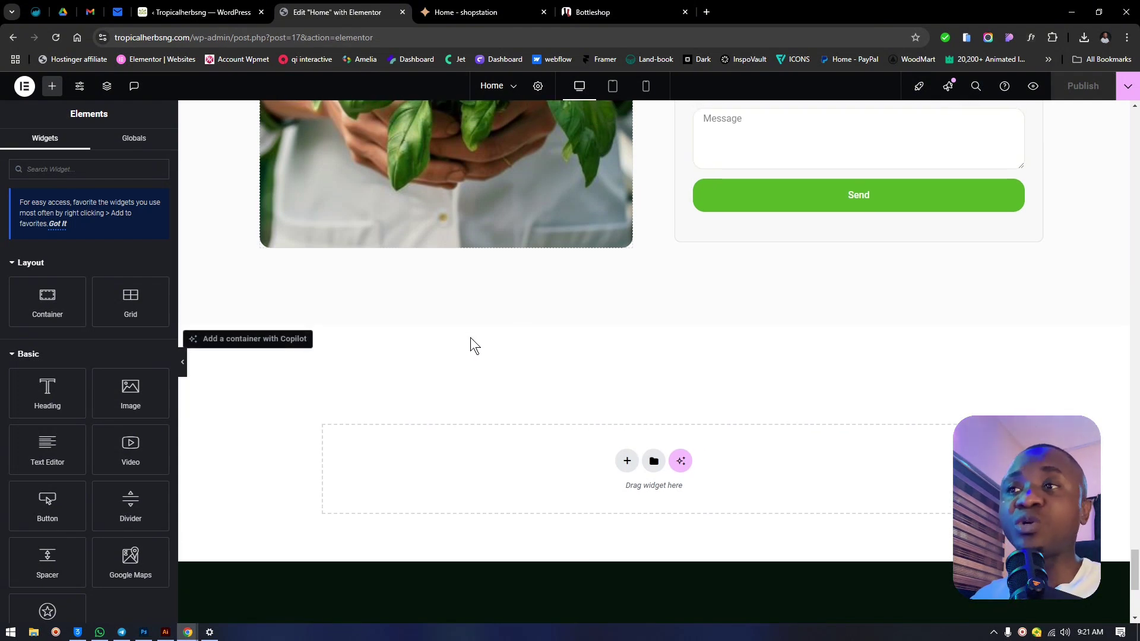
- Add a single-column flexbox container above the footer and drop a Text Marquee widget into it
{"action": "left_click", "coordinate": [627, 462]}
{"action": "left_click", "coordinate": [617, 487]}
{"action": "left_click", "coordinate": [504, 488]}
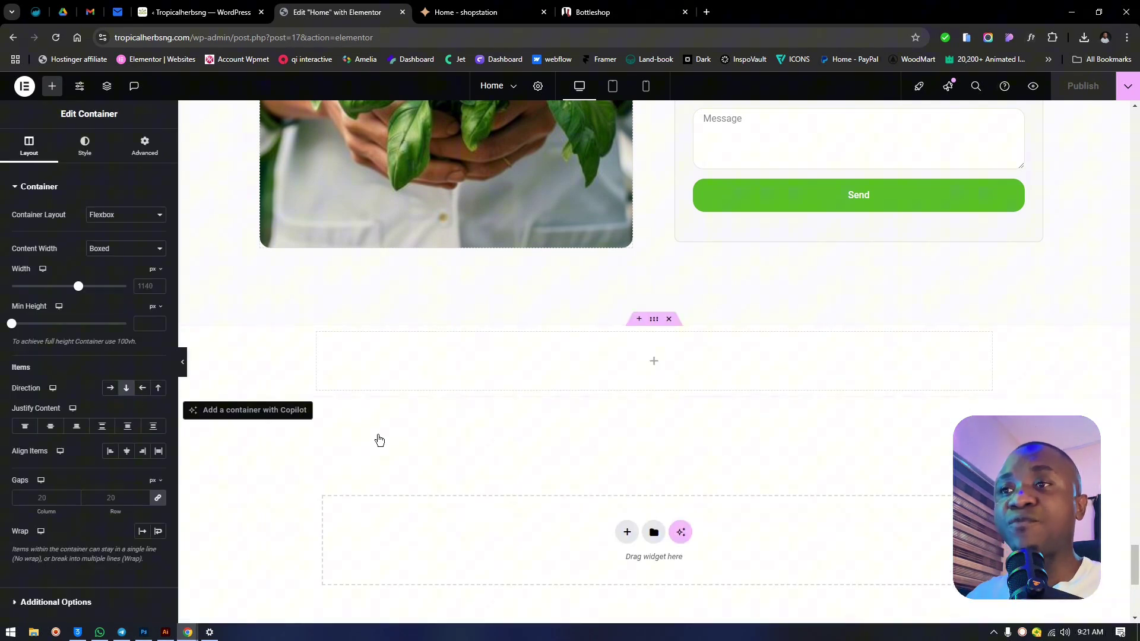
{"action": "left_click", "coordinate": [54, 87]}
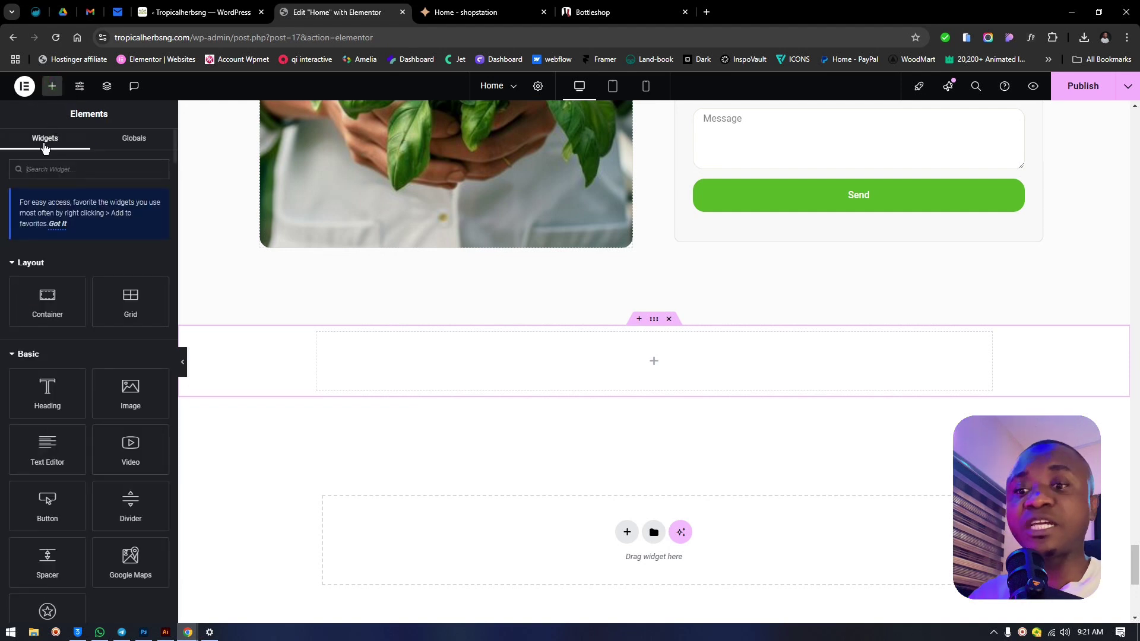
{"action": "type", "text": "mar"}
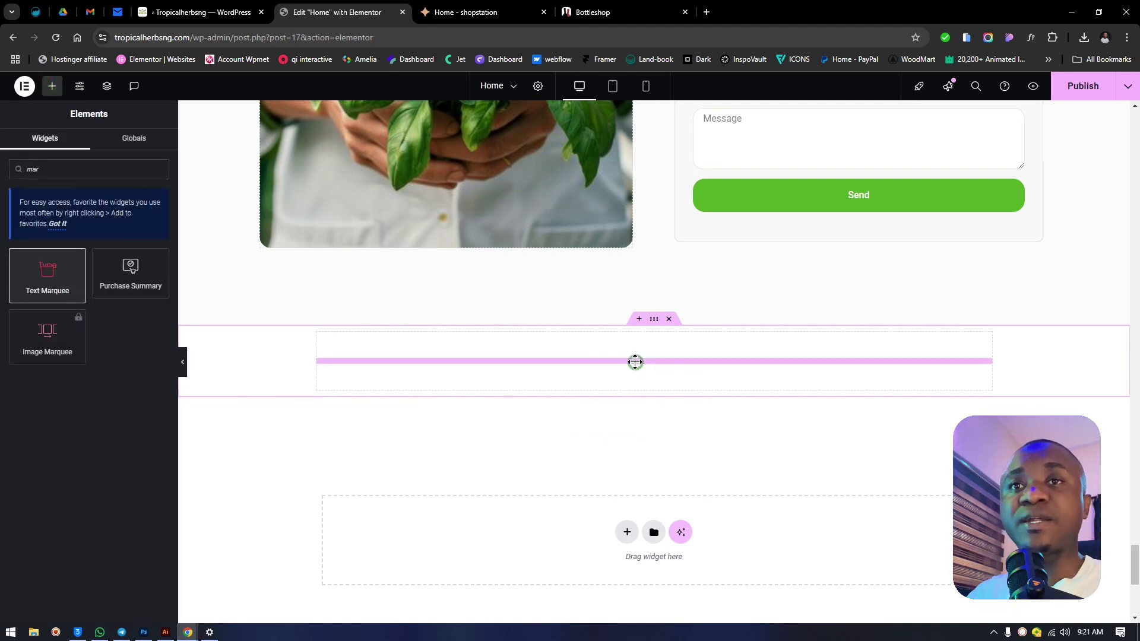
{"action": "left_click_drag", "start_coordinate": [636, 361], "coordinate": [635, 363]}
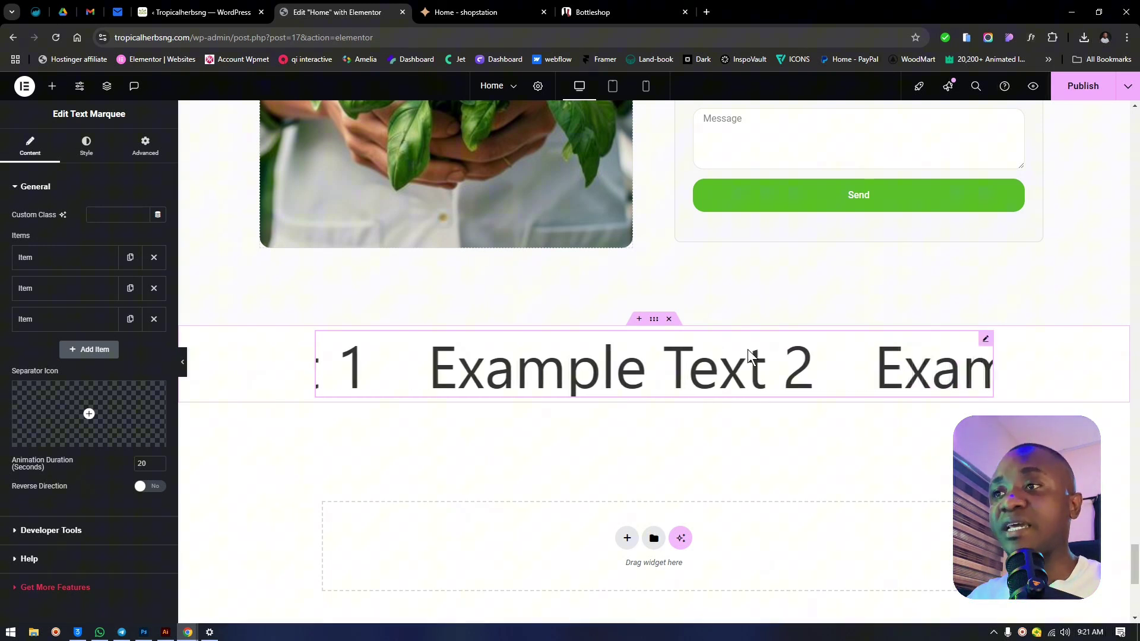
- Set the marquee container's width unit to %, width to 100, and padding to 0 on all sides
{"action": "left_click", "coordinate": [654, 320]}
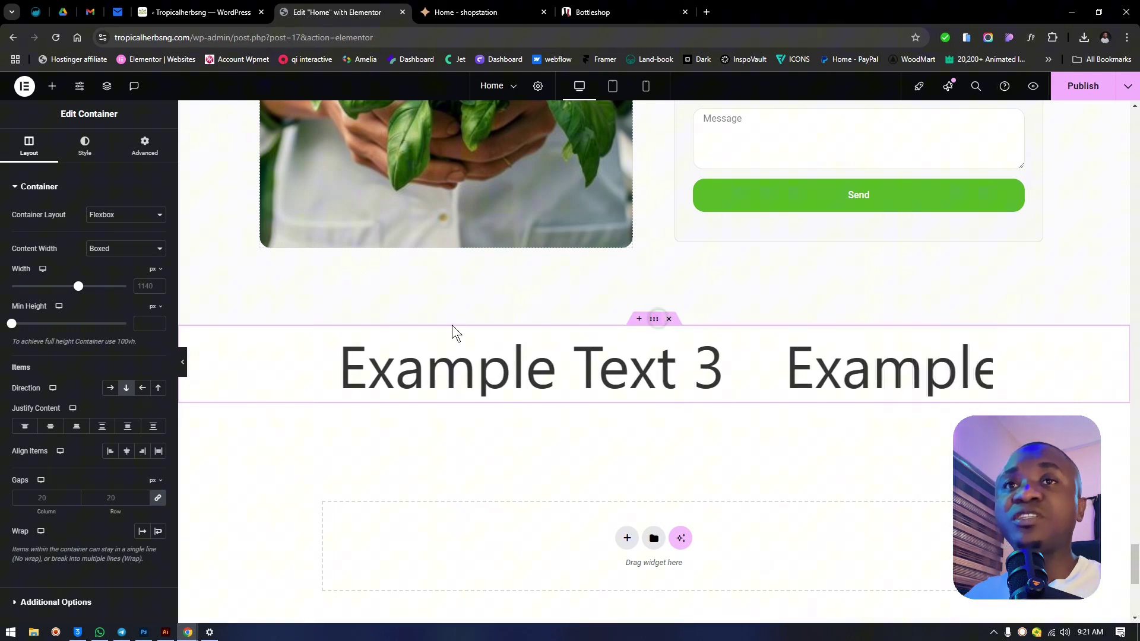
{"action": "left_click", "coordinate": [153, 270]}
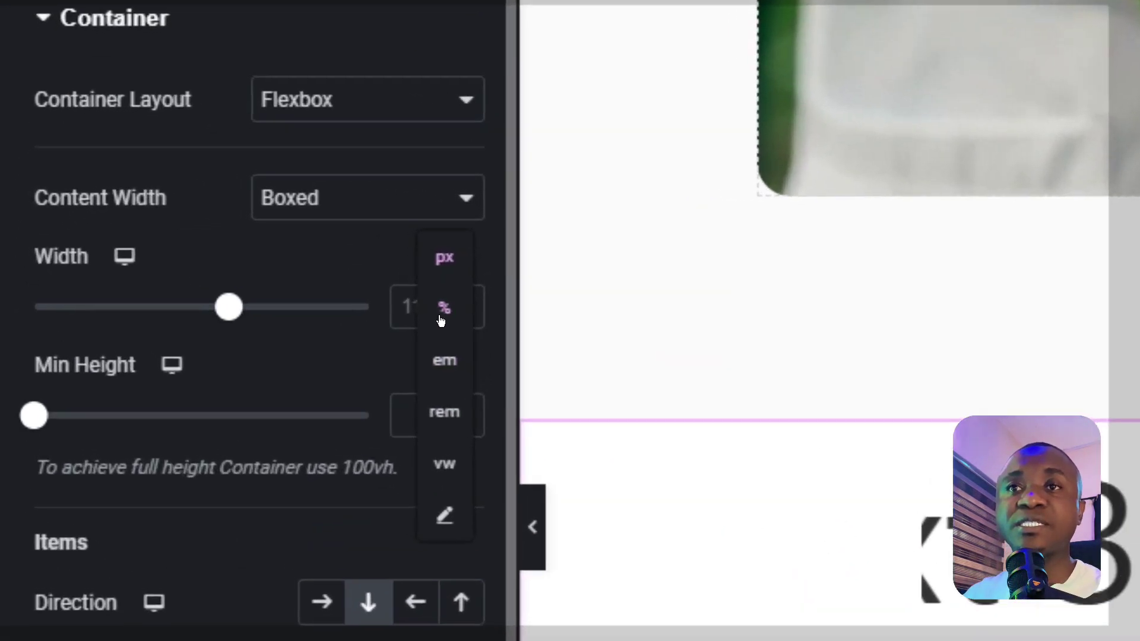
{"action": "left_click", "coordinate": [151, 286]}
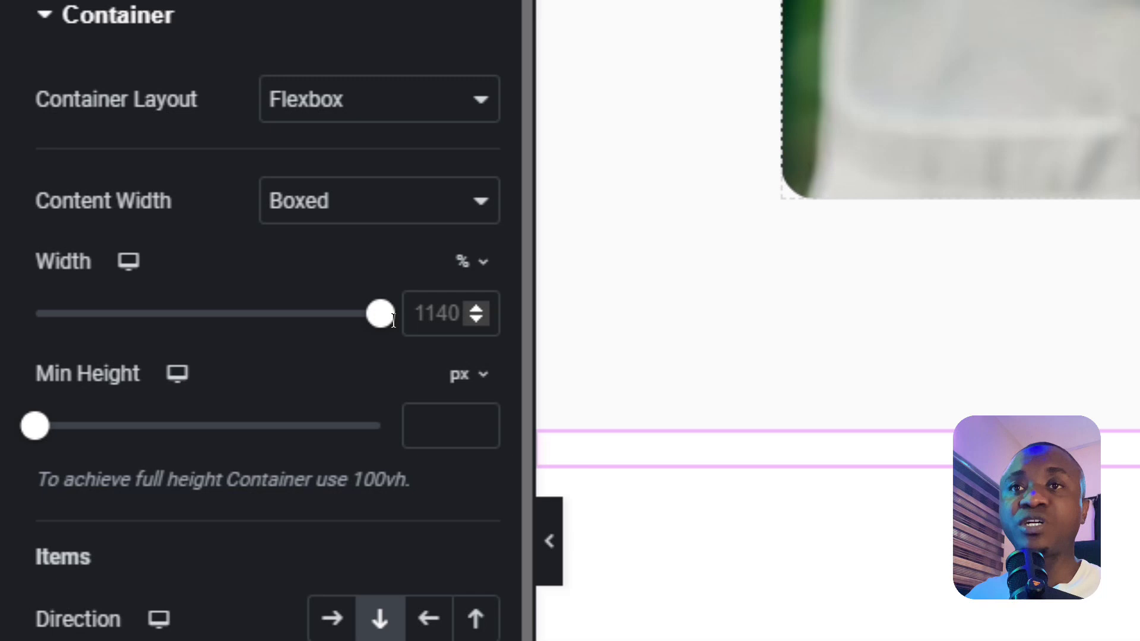
{"action": "left_click_drag", "start_coordinate": [372, 326], "coordinate": [361, 322]}
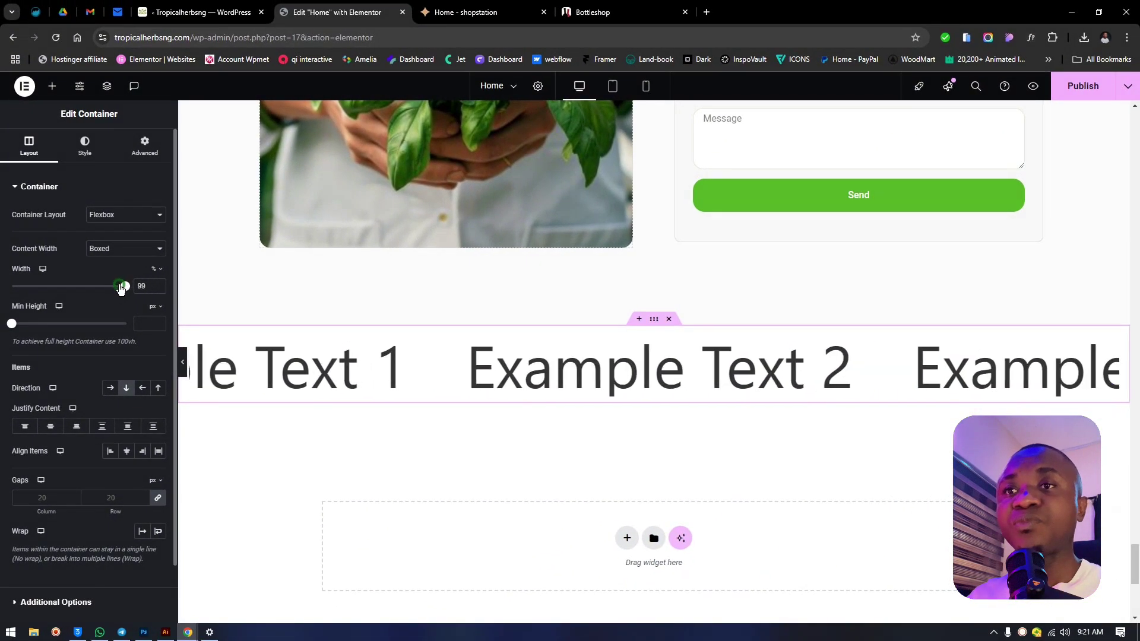
{"action": "left_click_drag", "start_coordinate": [121, 287], "coordinate": [127, 287]}
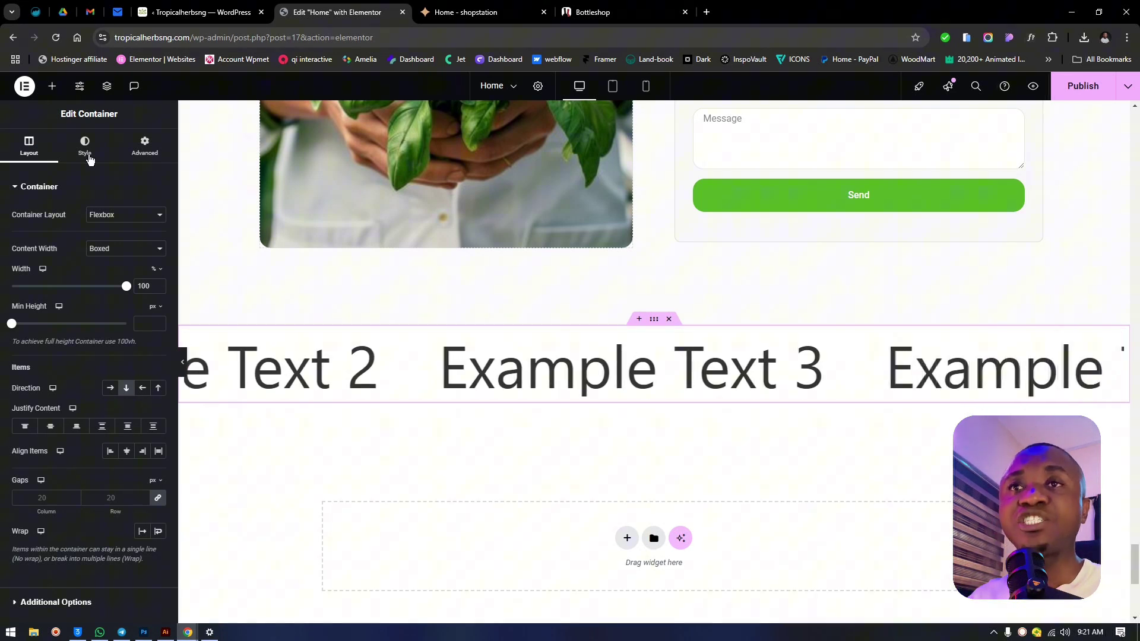
{"action": "left_click", "coordinate": [145, 147]}
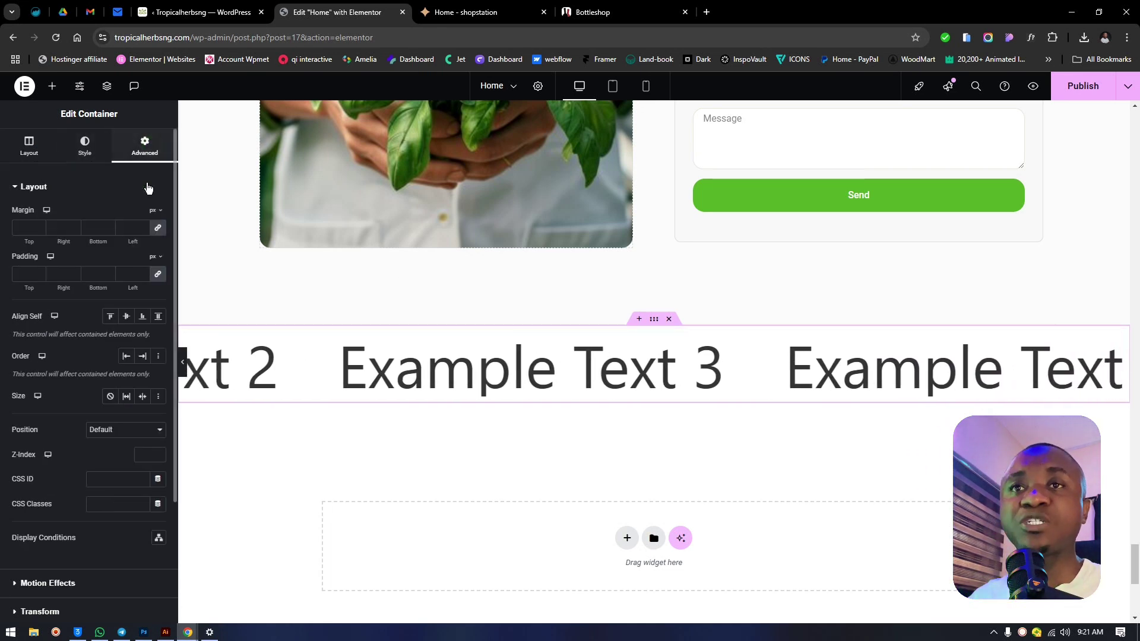
{"action": "left_click", "coordinate": [159, 275]}
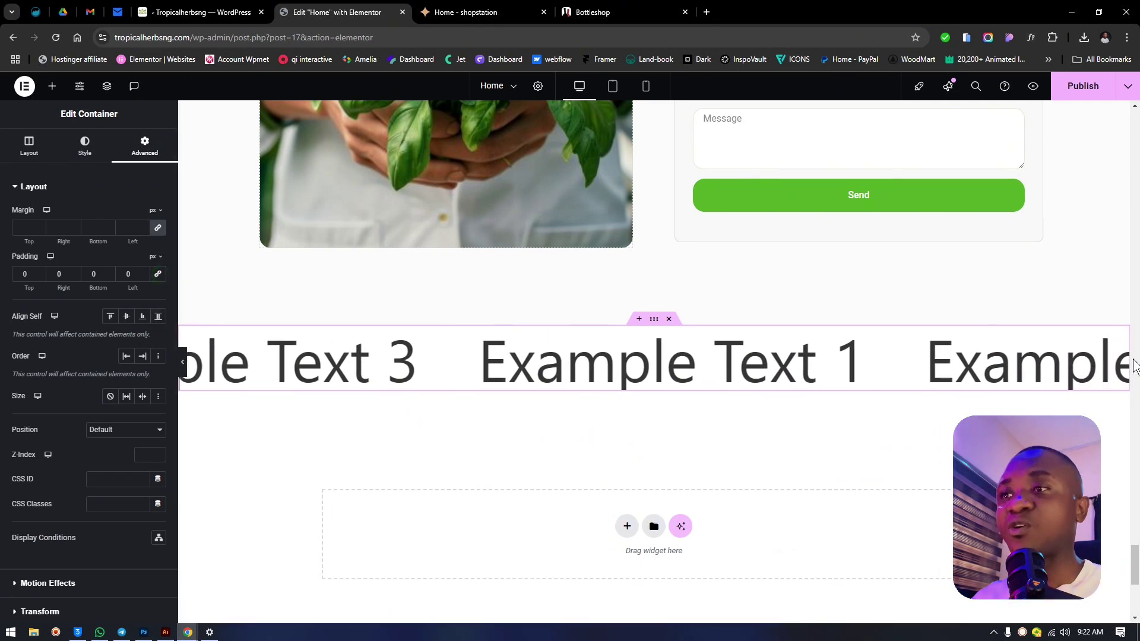
- Switch between the marquee and its container, reviewing the container's layout settings
{"action": "left_click", "coordinate": [624, 371]}
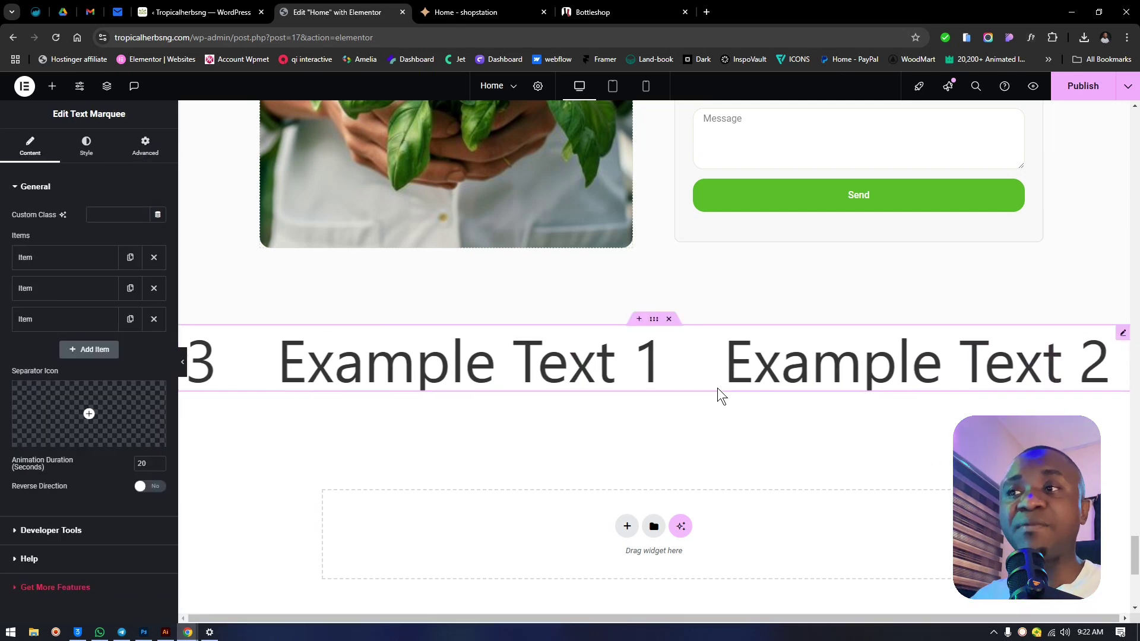
{"action": "left_click", "coordinate": [653, 319]}
{"action": "left_click", "coordinate": [662, 364]}
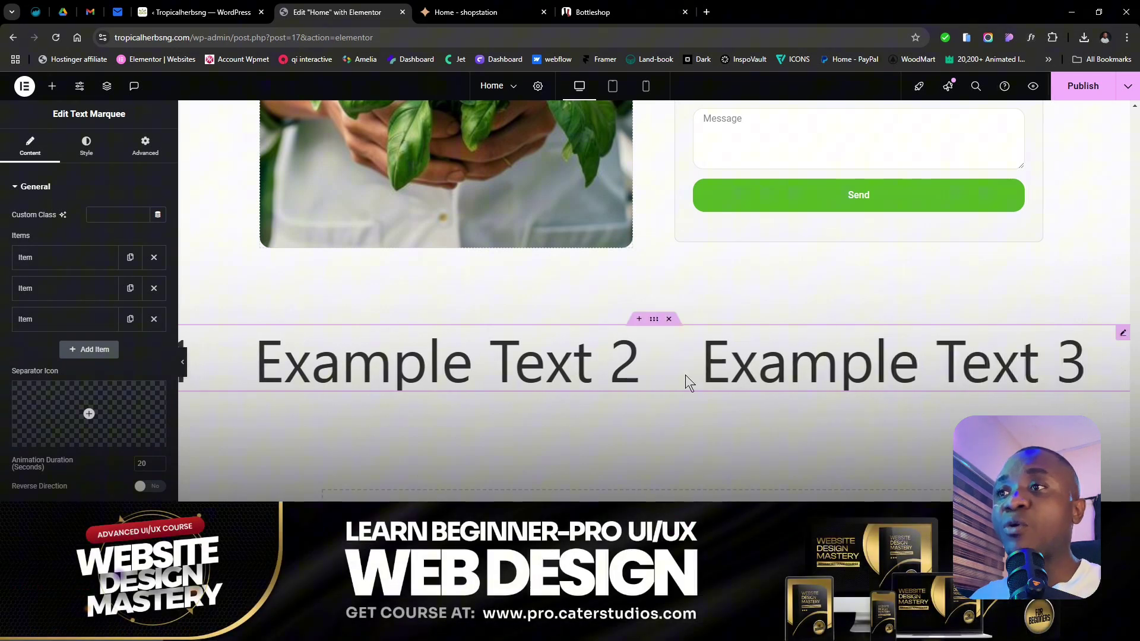
{"action": "left_click", "coordinate": [653, 324]}
{"action": "left_click", "coordinate": [29, 145]}
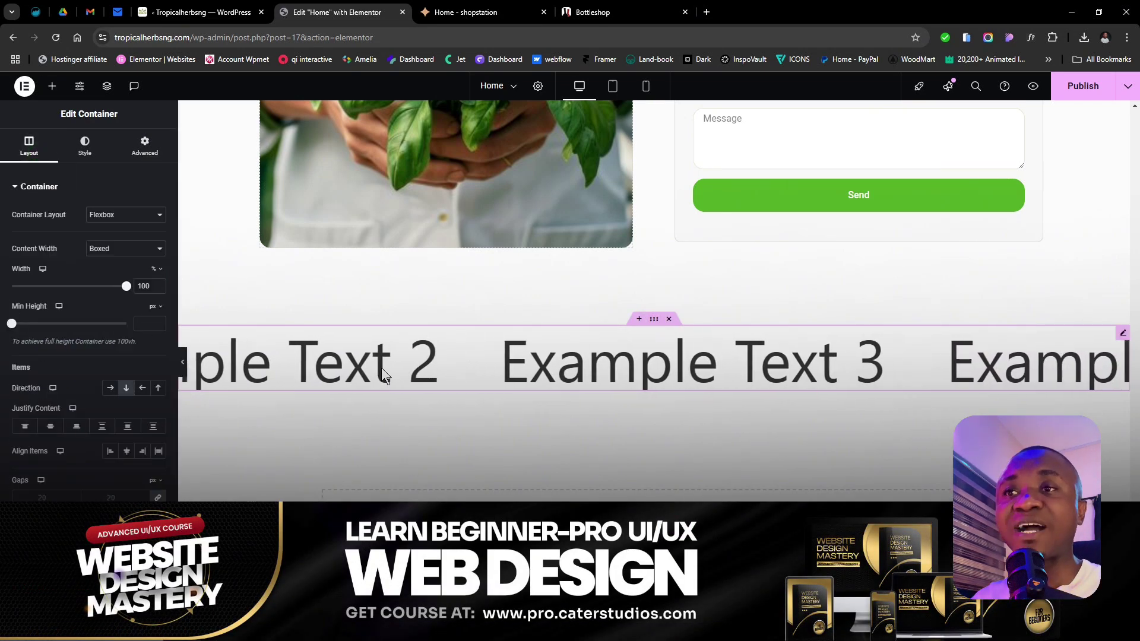
{"action": "left_click", "coordinate": [525, 368]}
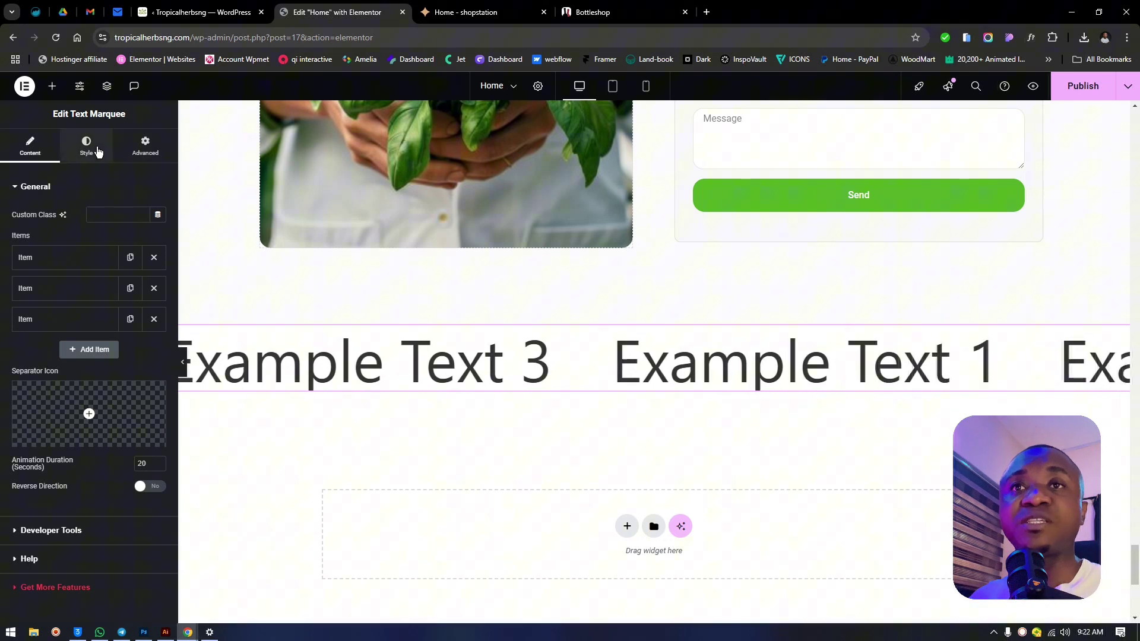
- Style the marquee text with the dark green global colour and the Poppins font
{"action": "left_click", "coordinate": [96, 154]}
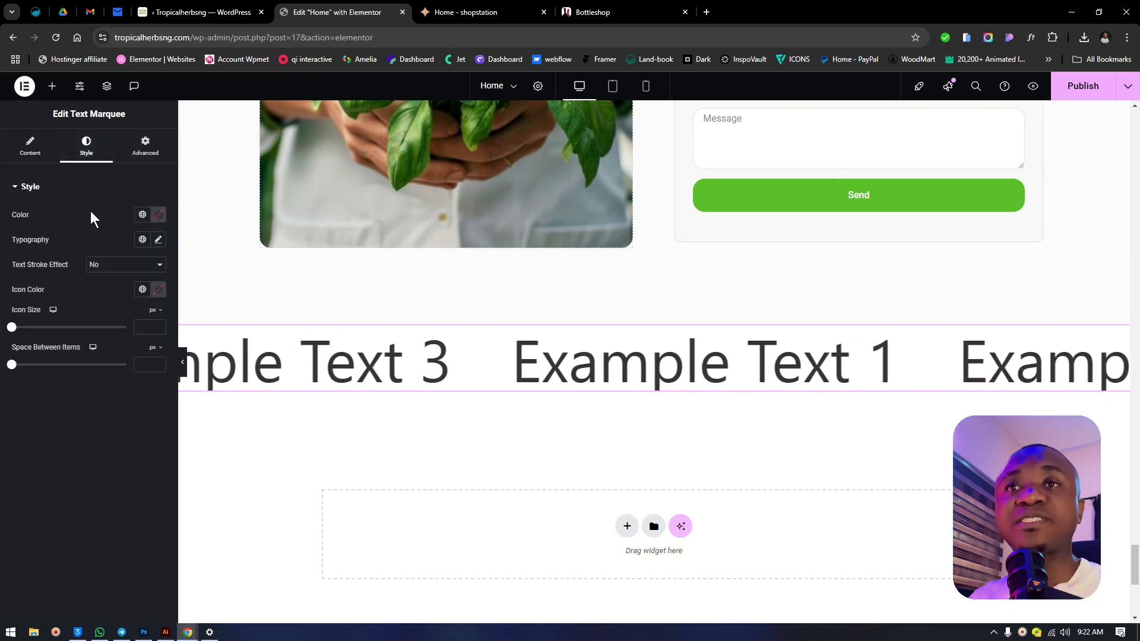
{"action": "left_click", "coordinate": [142, 215]}
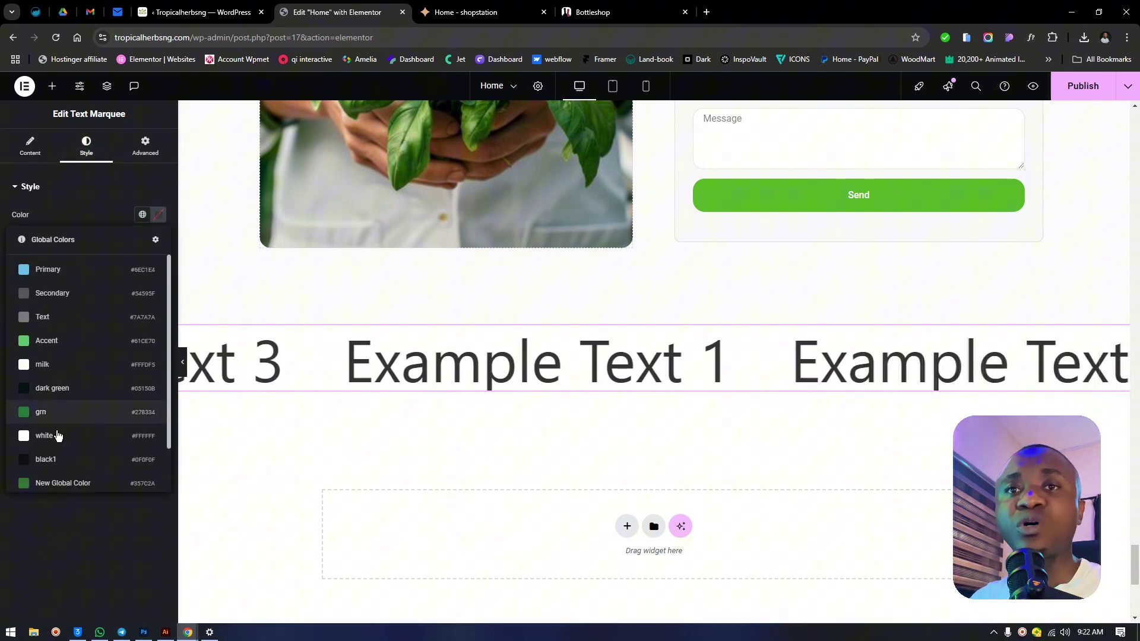
{"action": "left_click", "coordinate": [63, 389]}
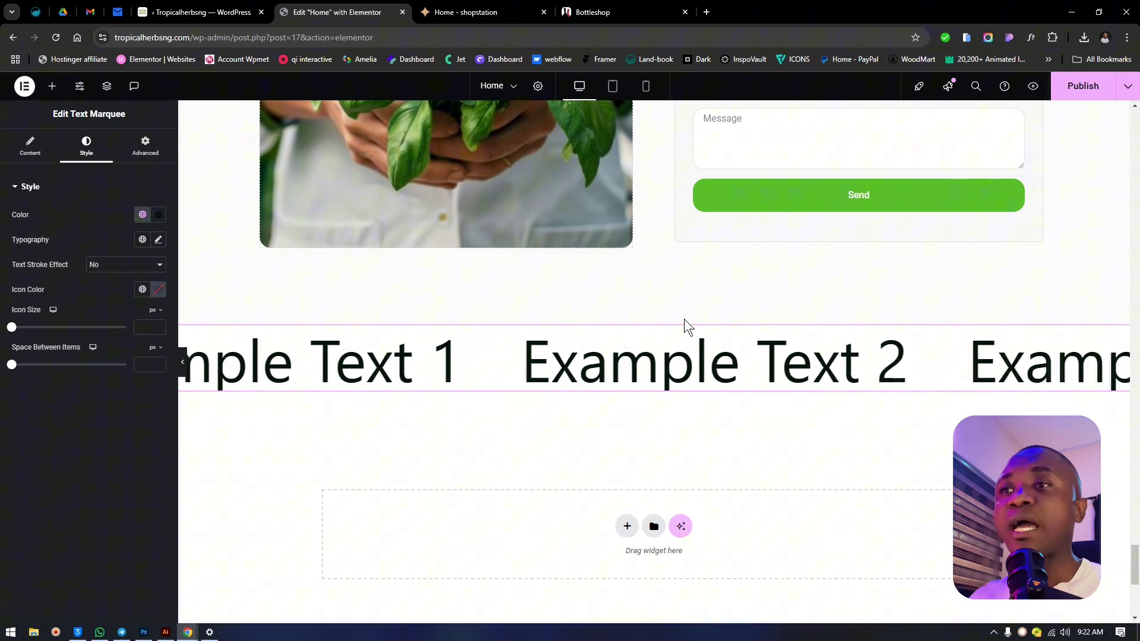
{"action": "left_click", "coordinate": [158, 239]}
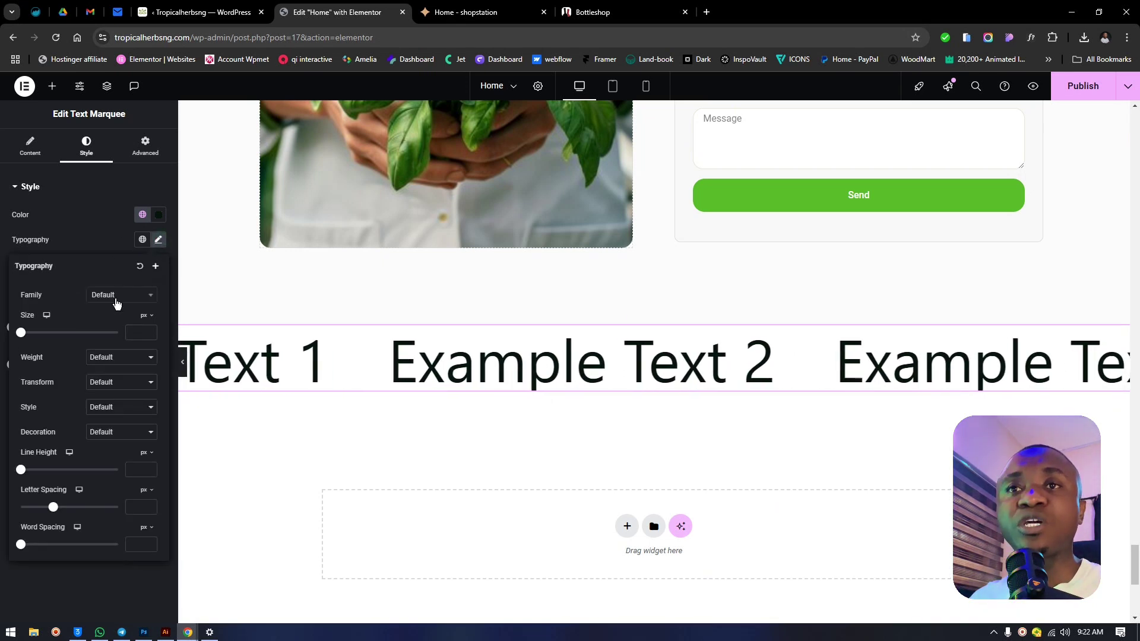
{"action": "type", "text": "pop"}
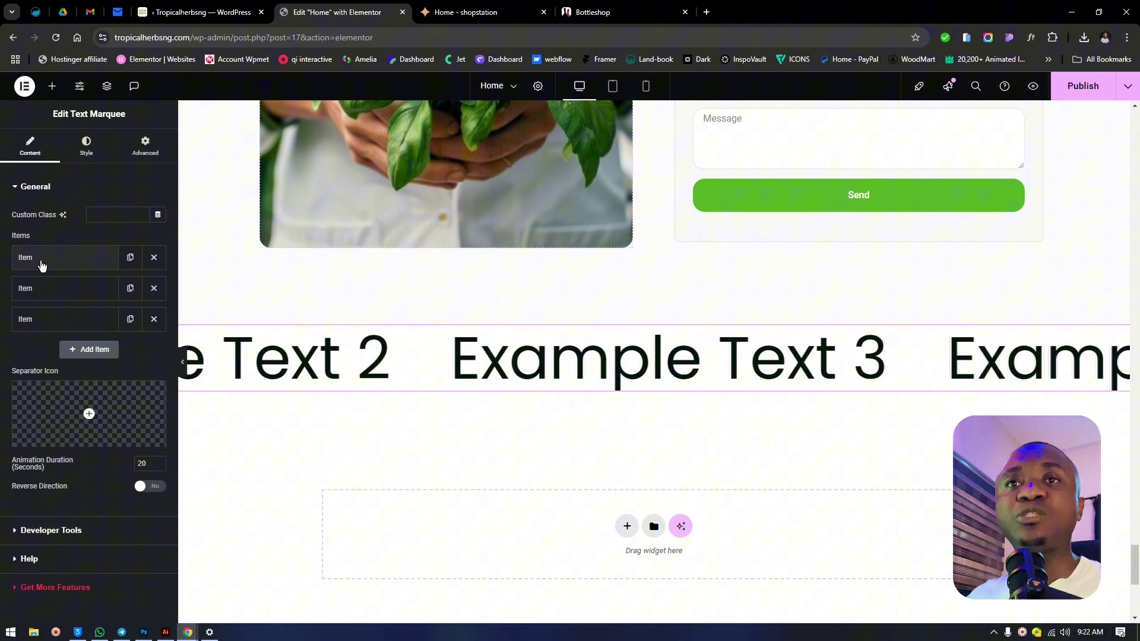
- Replace the first marquee item's 'Example Text 1' with 'Here We Go'
{"action": "left_click", "coordinate": [48, 264]}
{"action": "triple_click", "coordinate": [45, 314]}
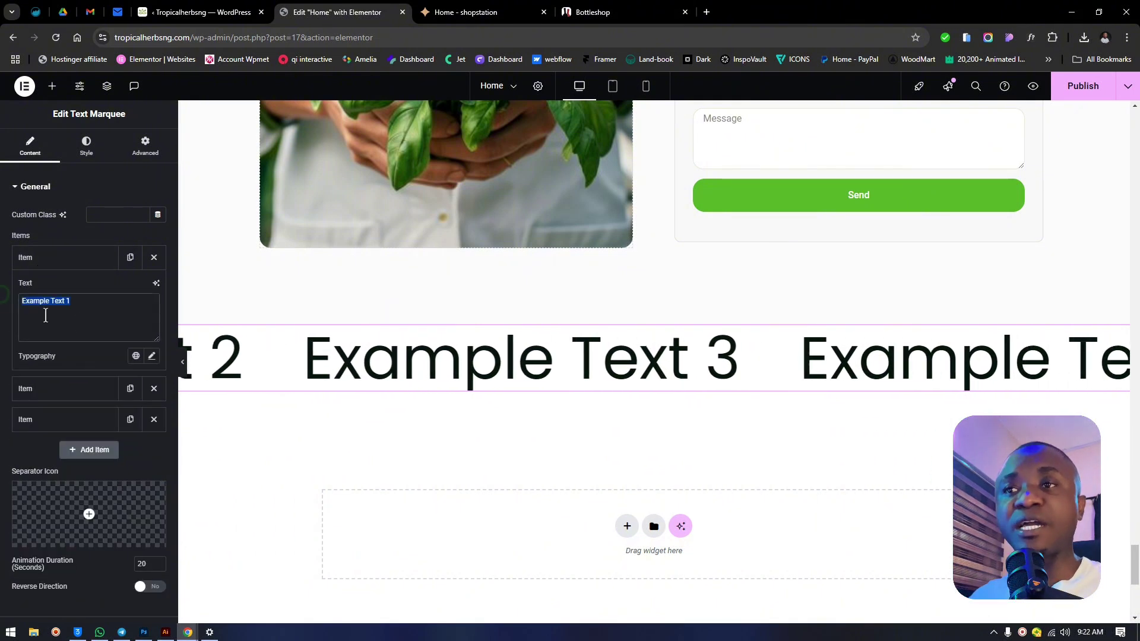
{"action": "type", "text": "Here"}
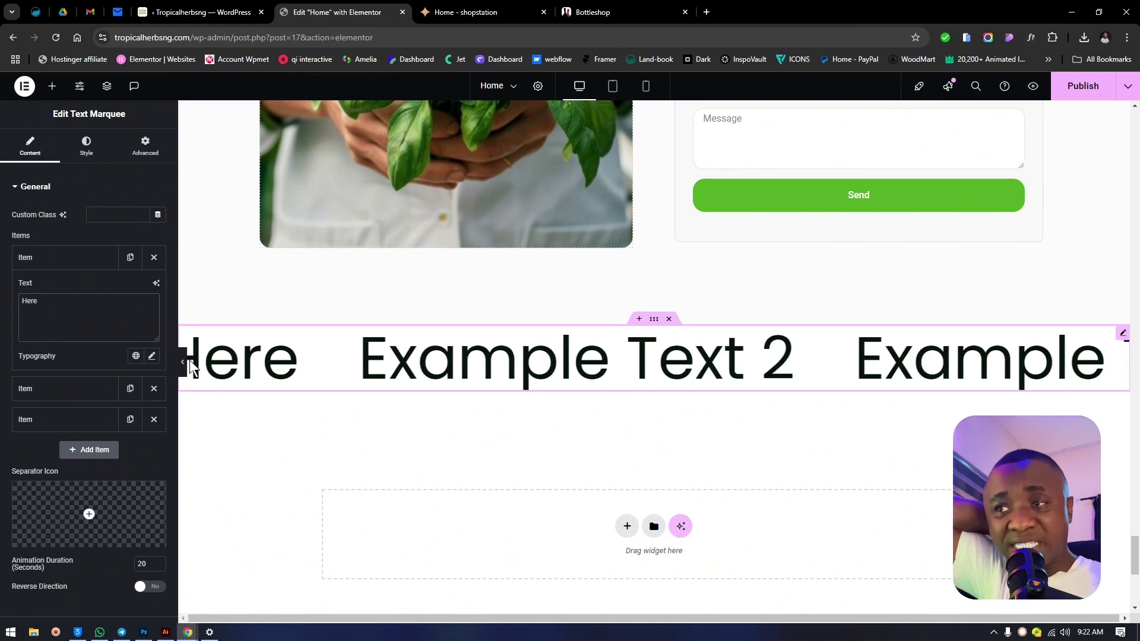
{"action": "left_click", "coordinate": [653, 10]}
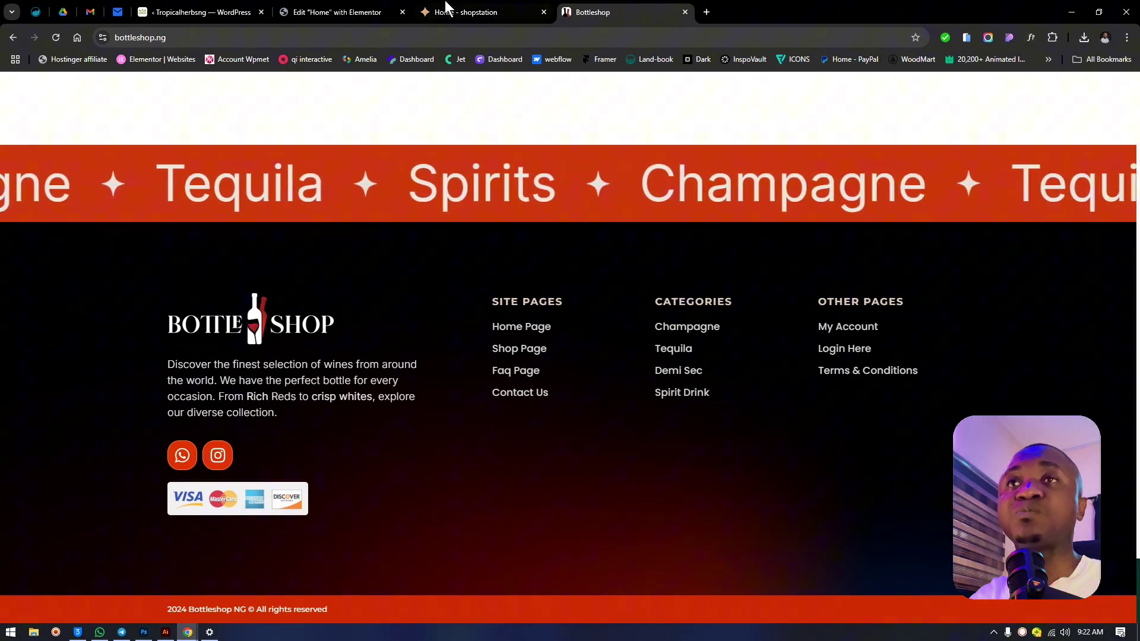
{"action": "left_click", "coordinate": [191, 8]}
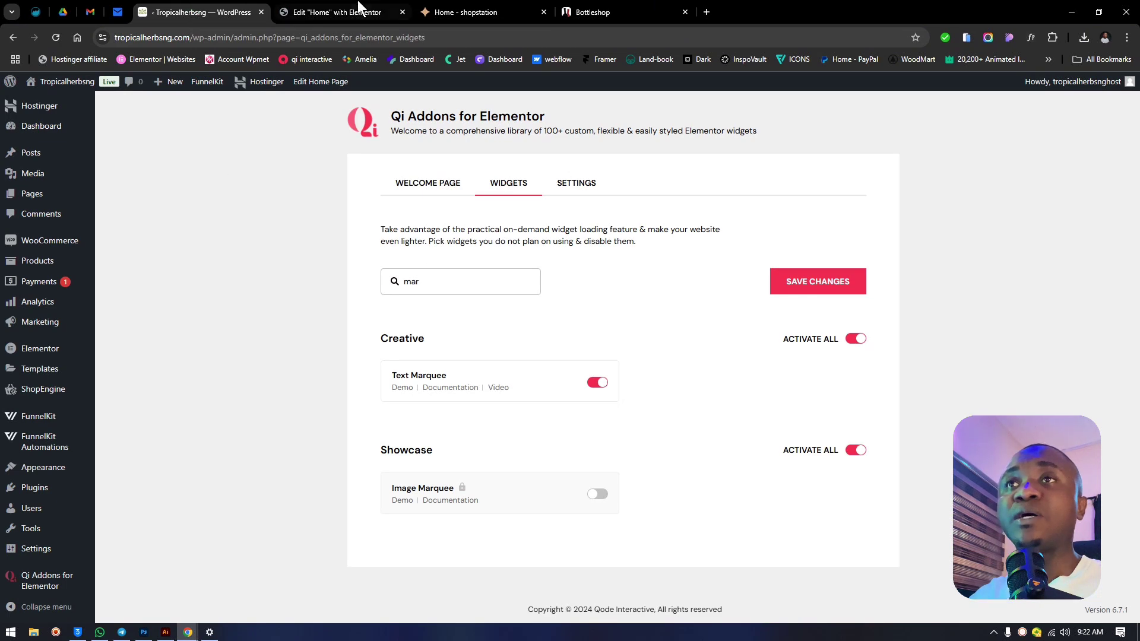
{"action": "left_click", "coordinate": [359, 8]}
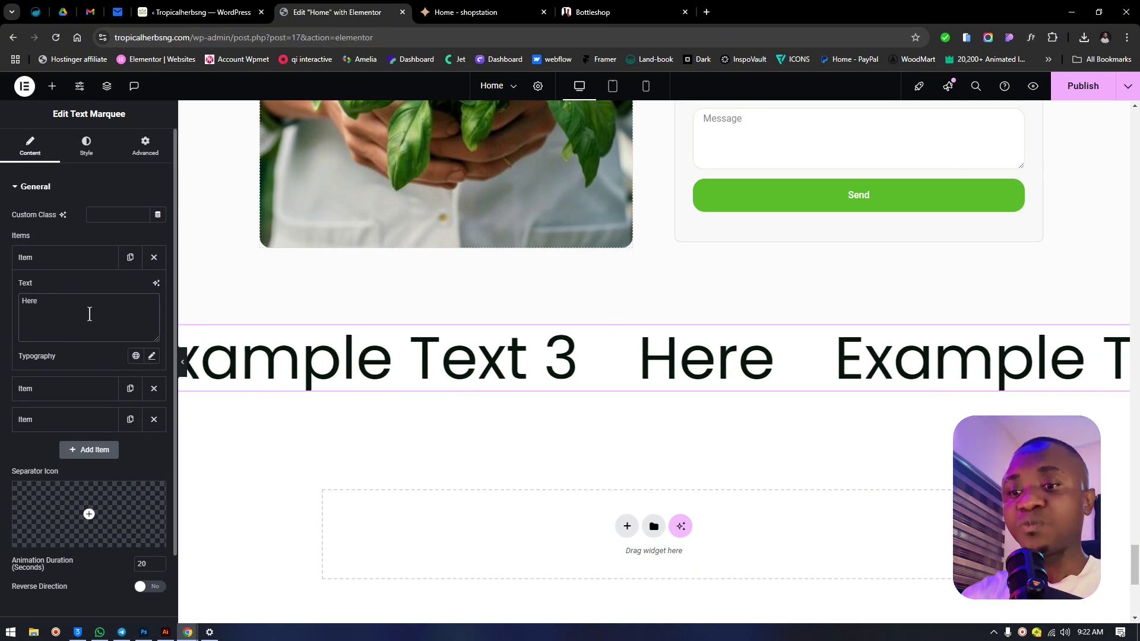
{"action": "type", "text": "is "}
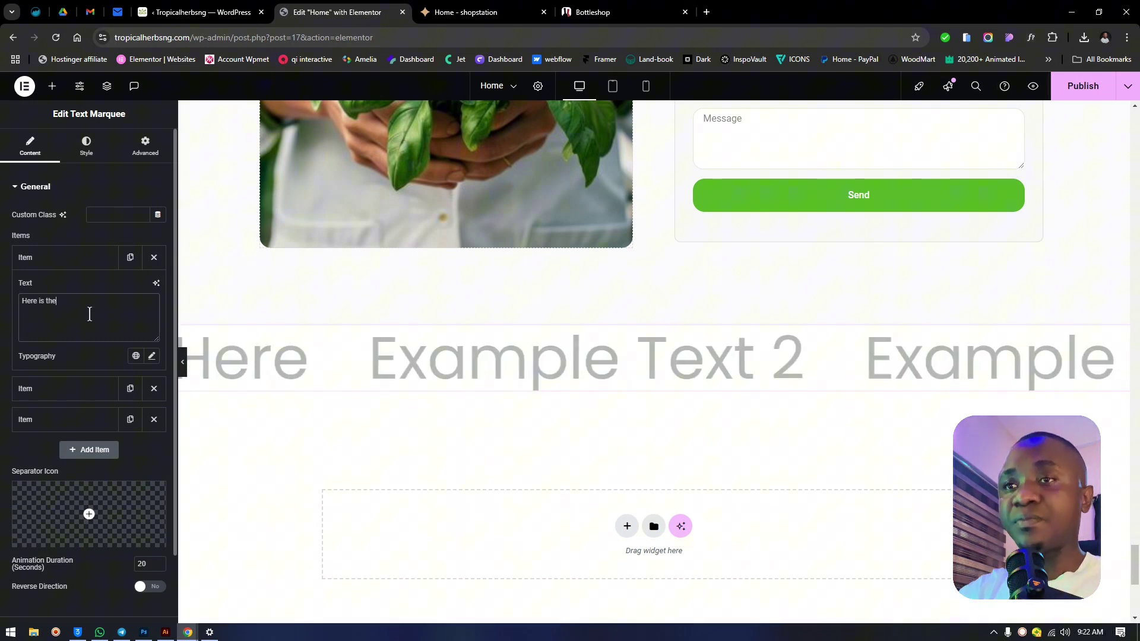
{"action": "type", "text": "th"}
{"action": "key", "text": "BackSpace"}
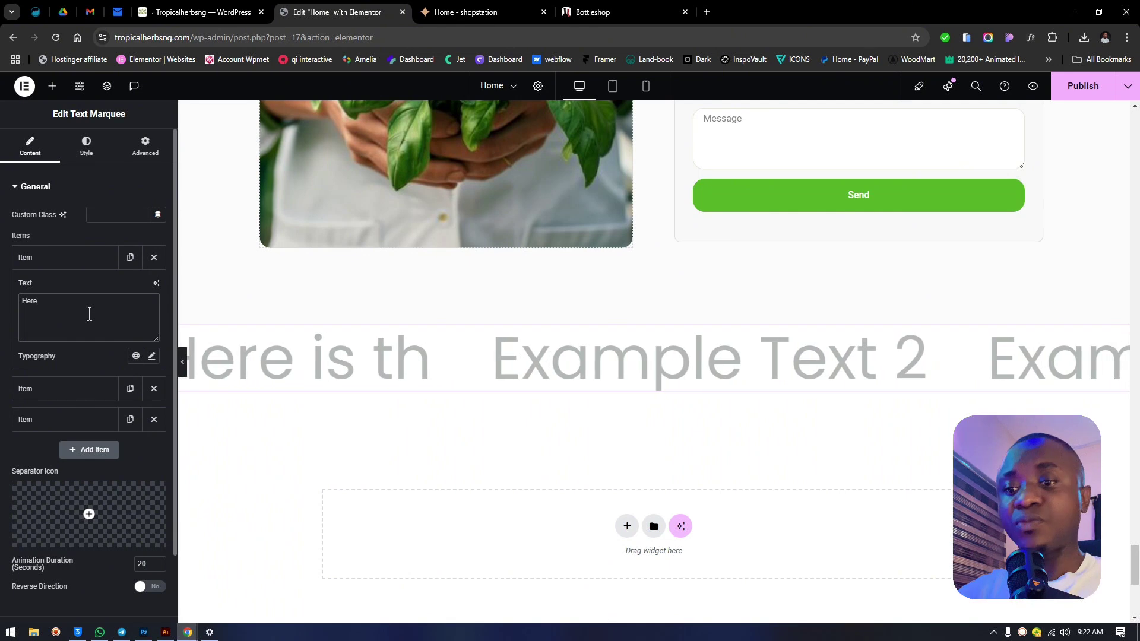
{"action": "type", "text": "We Go"}
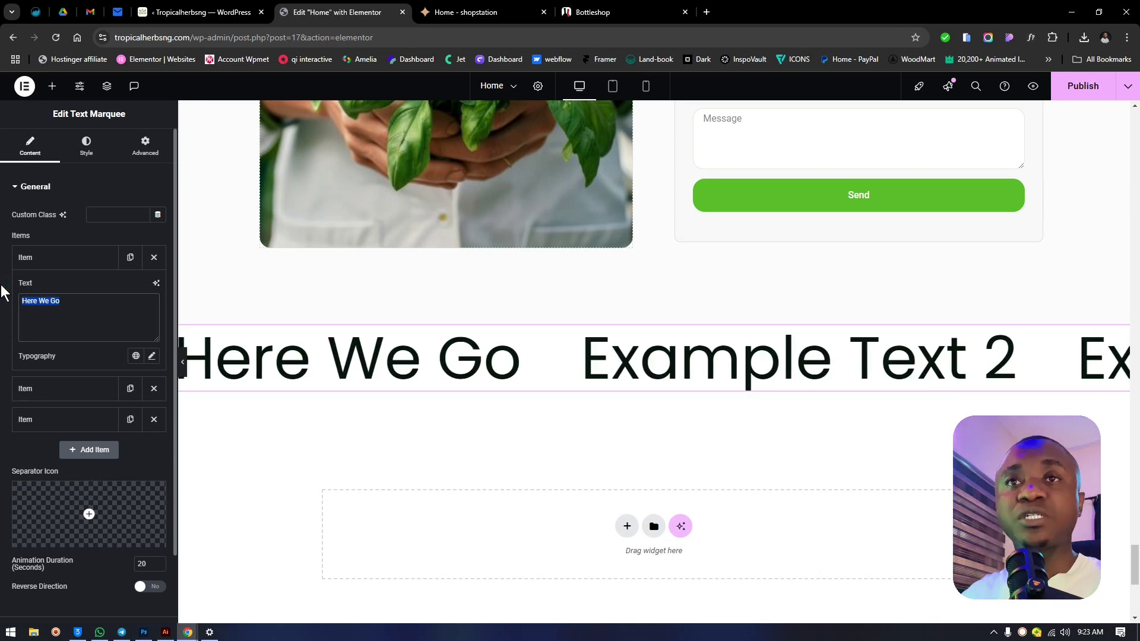
{"action": "left_click", "coordinate": [108, 259]}
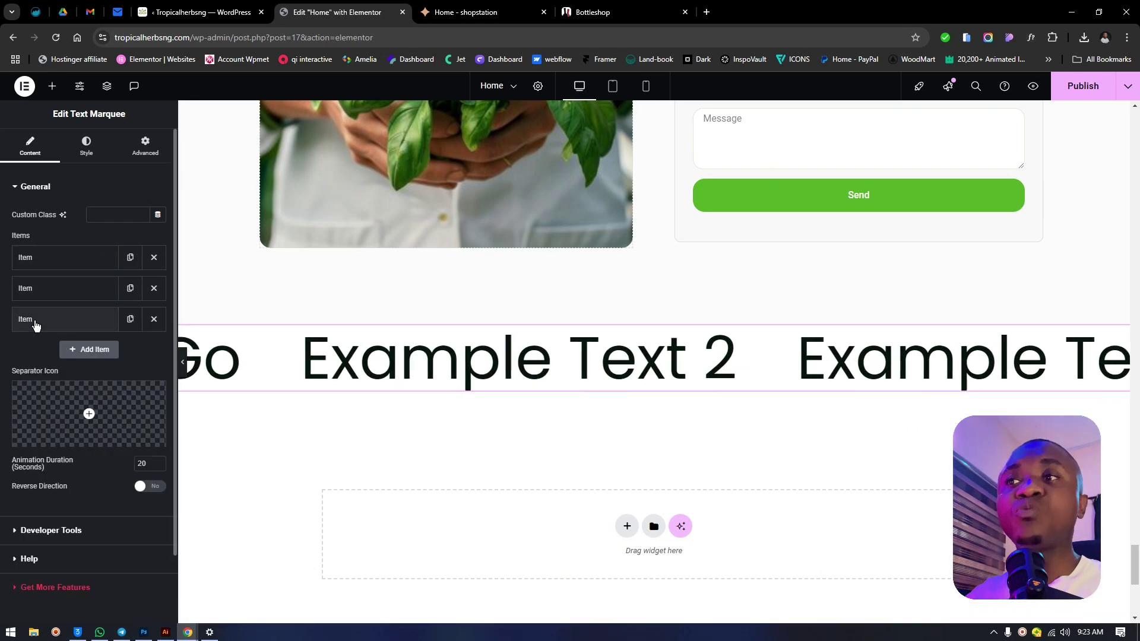
{"action": "left_click", "coordinate": [665, 11]}
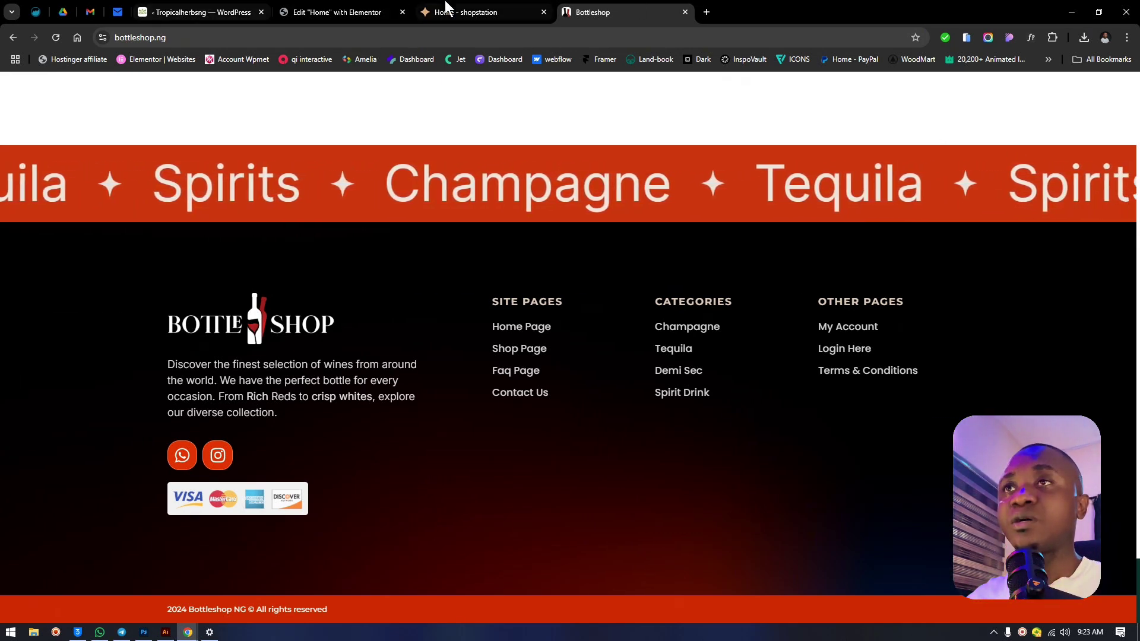
{"action": "left_click", "coordinate": [445, 8]}
{"action": "left_click", "coordinate": [653, 9]}
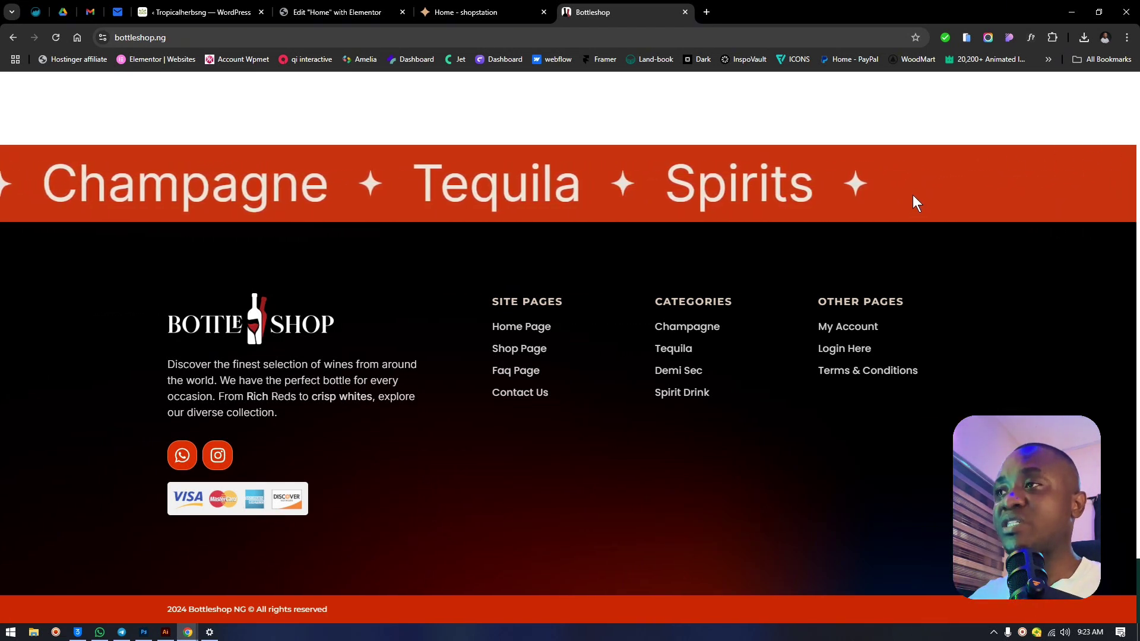
{"action": "left_click", "coordinate": [487, 11]}
{"action": "left_click", "coordinate": [285, 18]}
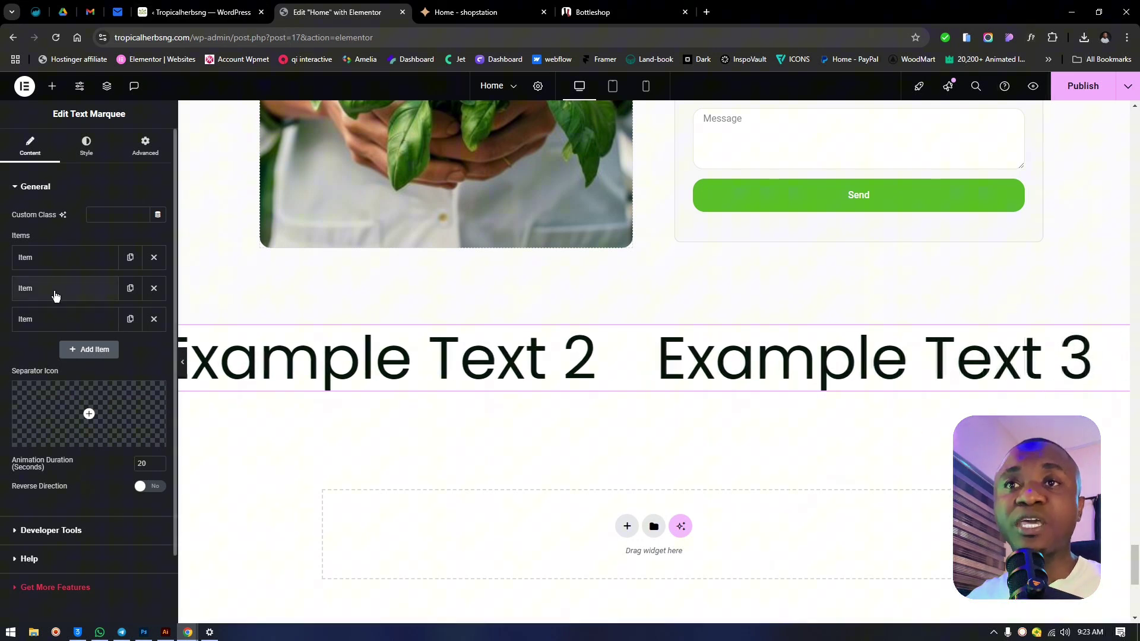
- Delete the extra example text items, leaving only the 'Here We Go' item
{"action": "left_click", "coordinate": [154, 289]}
{"action": "left_click", "coordinate": [154, 289]}
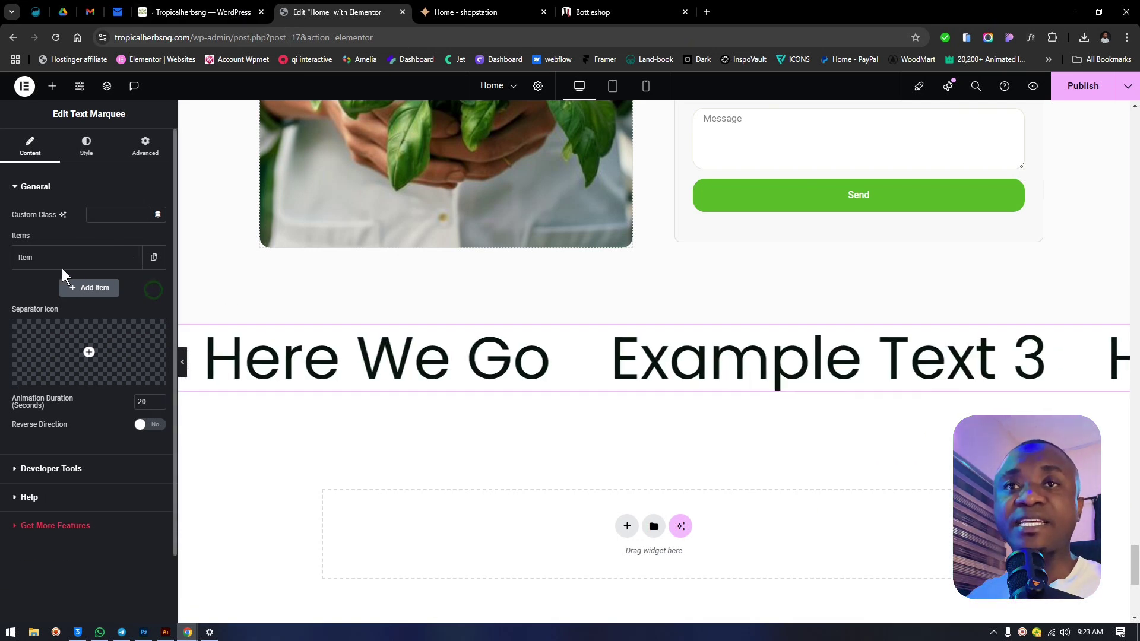
{"action": "left_click", "coordinate": [57, 260]}
{"action": "left_click", "coordinate": [95, 257]}
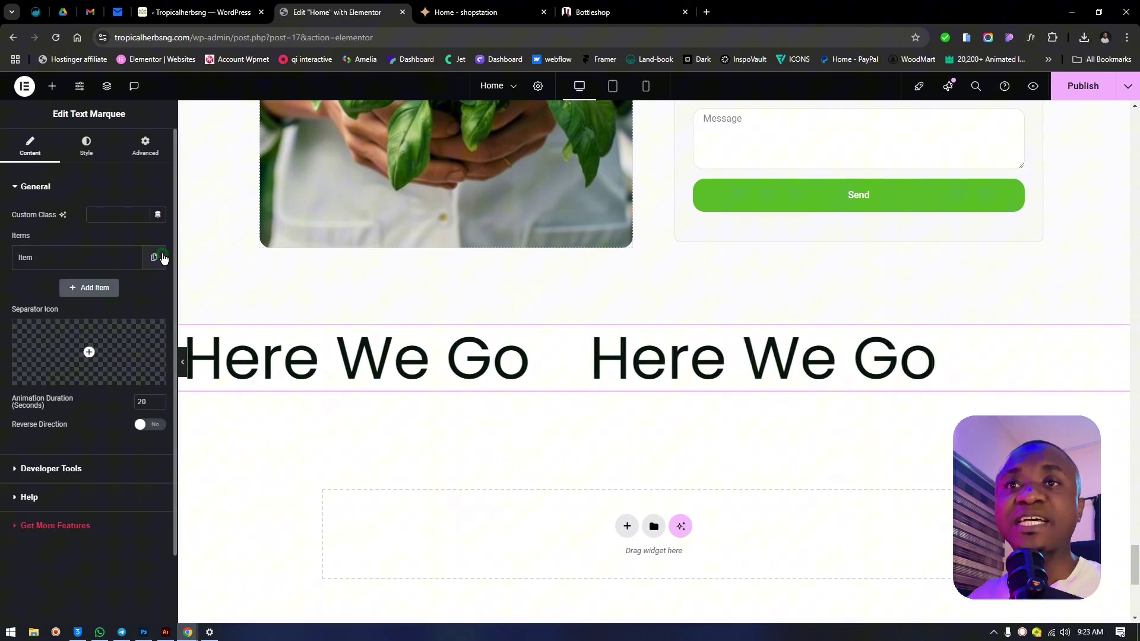
- Duplicate the 'Here We Go' item until the marquee holds six identical items
{"action": "left_click", "coordinate": [159, 257]}
{"action": "left_click", "coordinate": [154, 258]}
{"action": "left_click", "coordinate": [153, 259]}
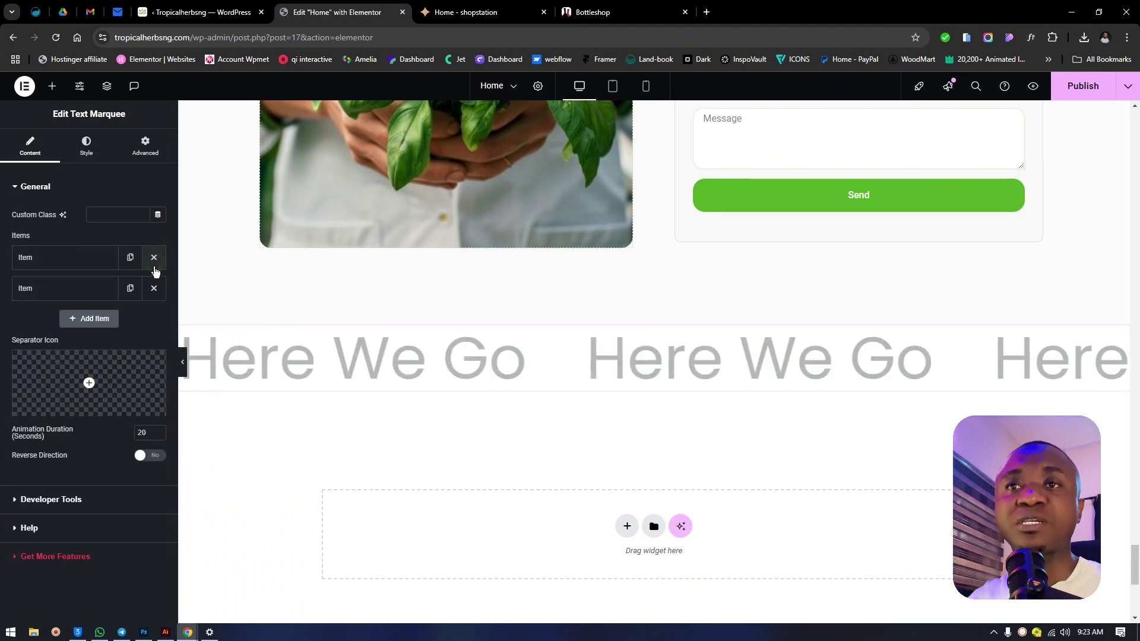
{"action": "left_click", "coordinate": [130, 290]}
{"action": "left_click", "coordinate": [131, 320]}
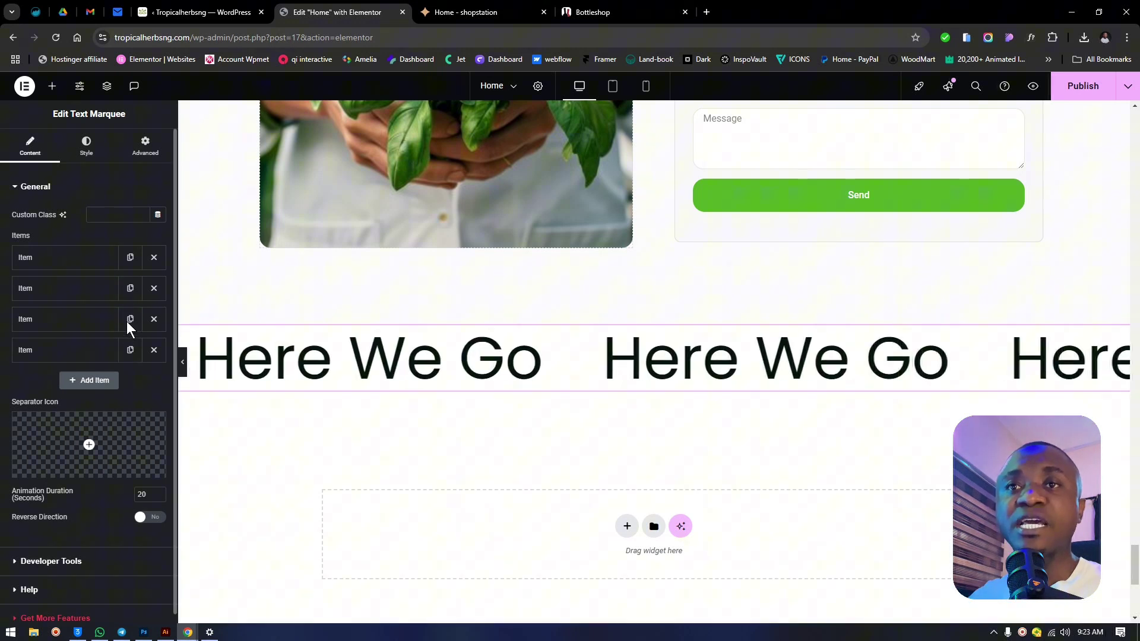
{"action": "left_click", "coordinate": [130, 349]}
{"action": "left_click", "coordinate": [131, 352]}
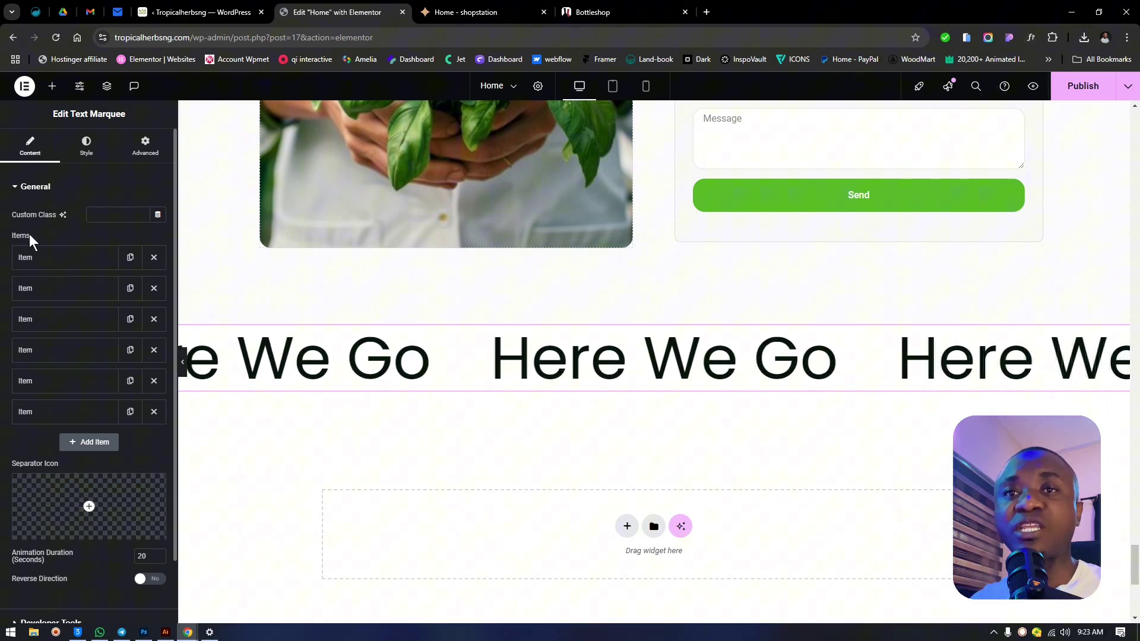
{"action": "scroll", "coordinate": [70, 389], "scroll_direction": "down", "scroll_amount": 2}
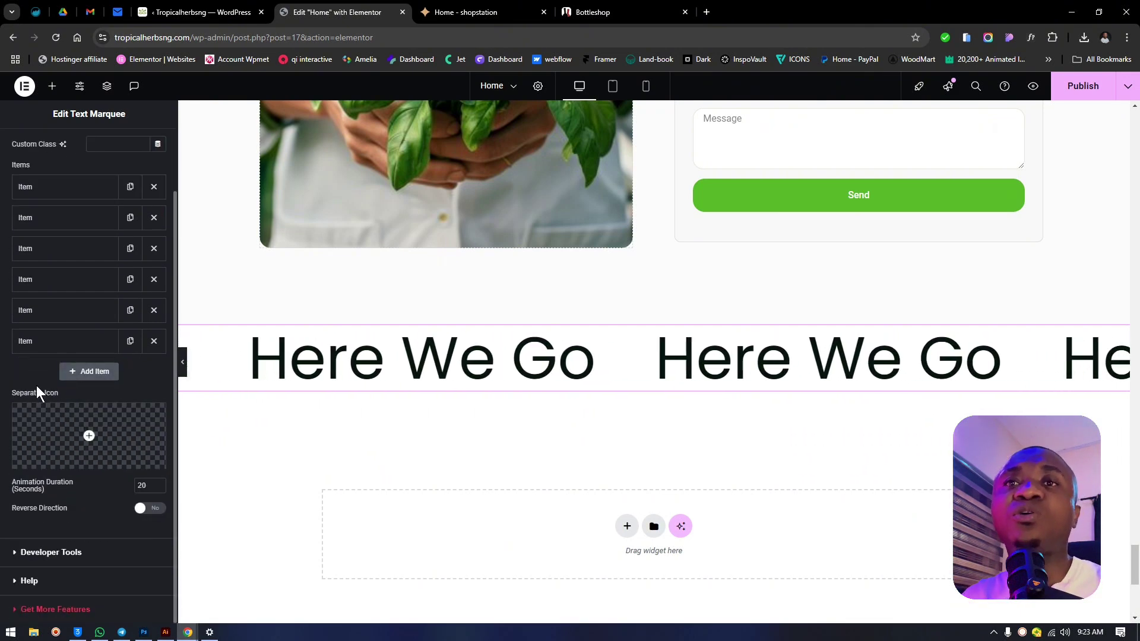
{"action": "mouse_move", "coordinate": [48, 453]}
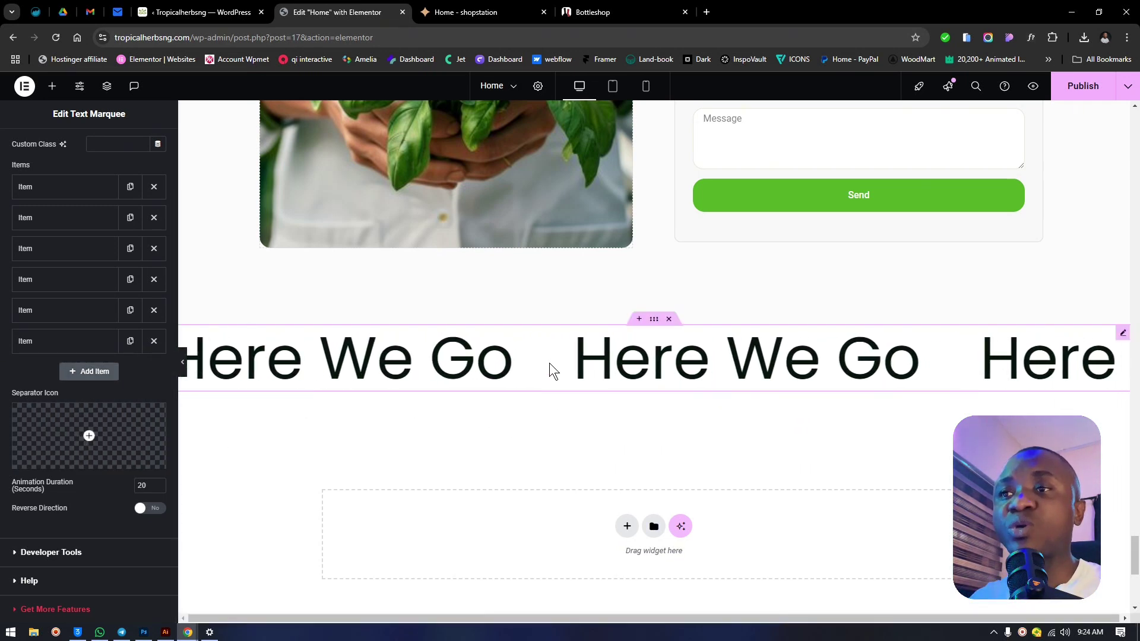
- Choose the Circle icon from the icon library as the marquee separator
{"action": "left_click", "coordinate": [89, 440]}
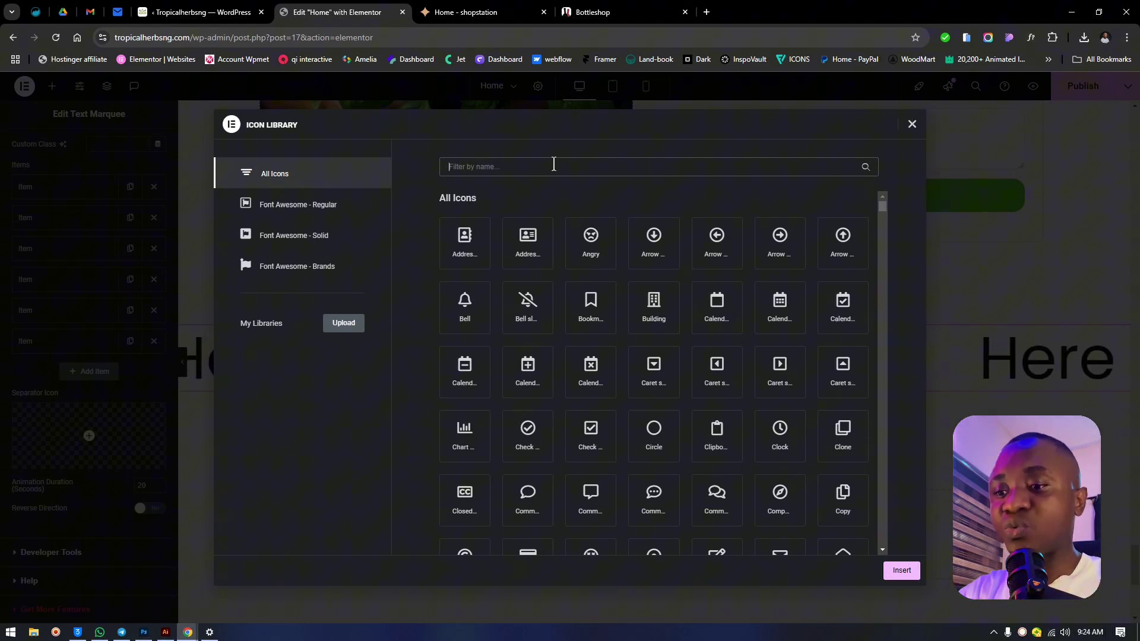
{"action": "type", "text": "circl"}
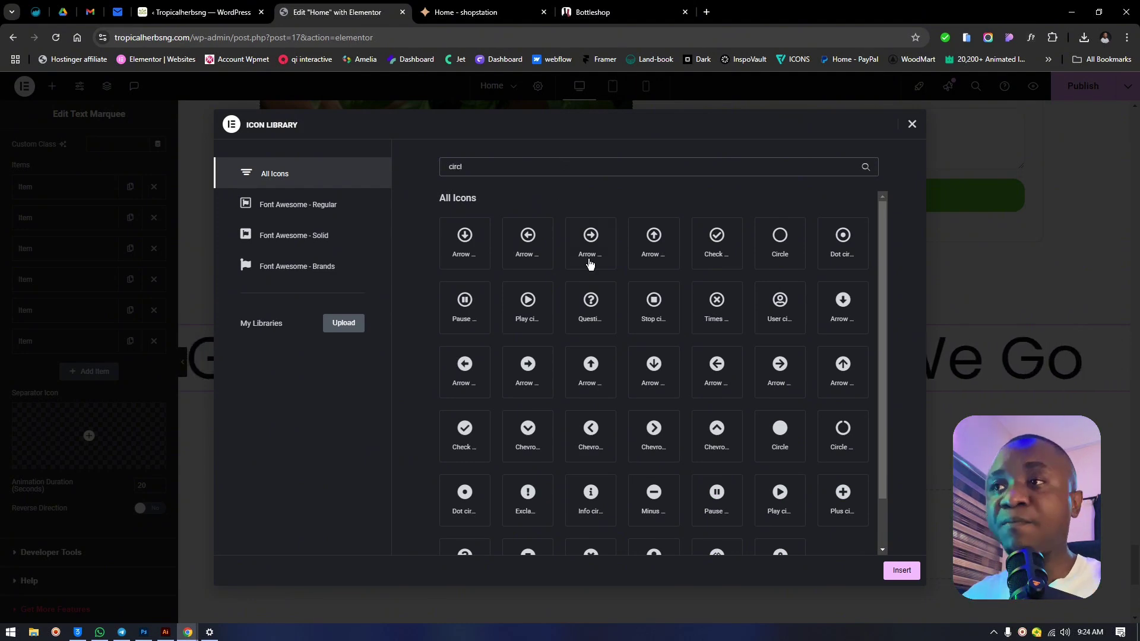
{"action": "left_click", "coordinate": [908, 573]}
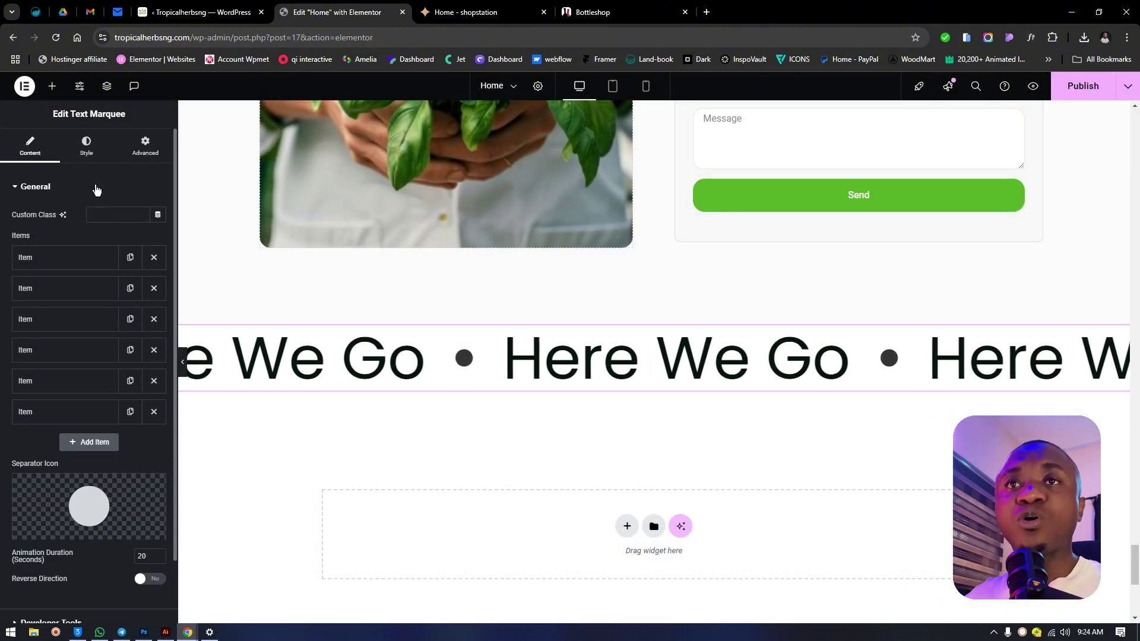
- Enlarge the separator icons to 26 px, then view the Bottleshop marquee for reference
{"action": "left_click", "coordinate": [86, 146]}
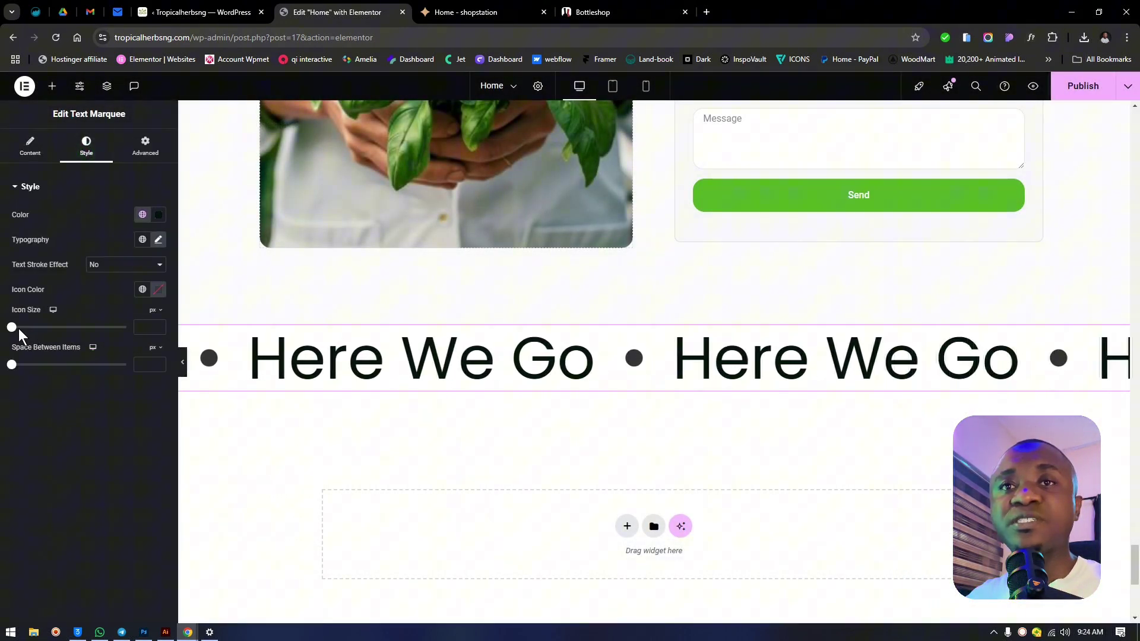
{"action": "left_click_drag", "start_coordinate": [13, 327], "coordinate": [41, 350]}
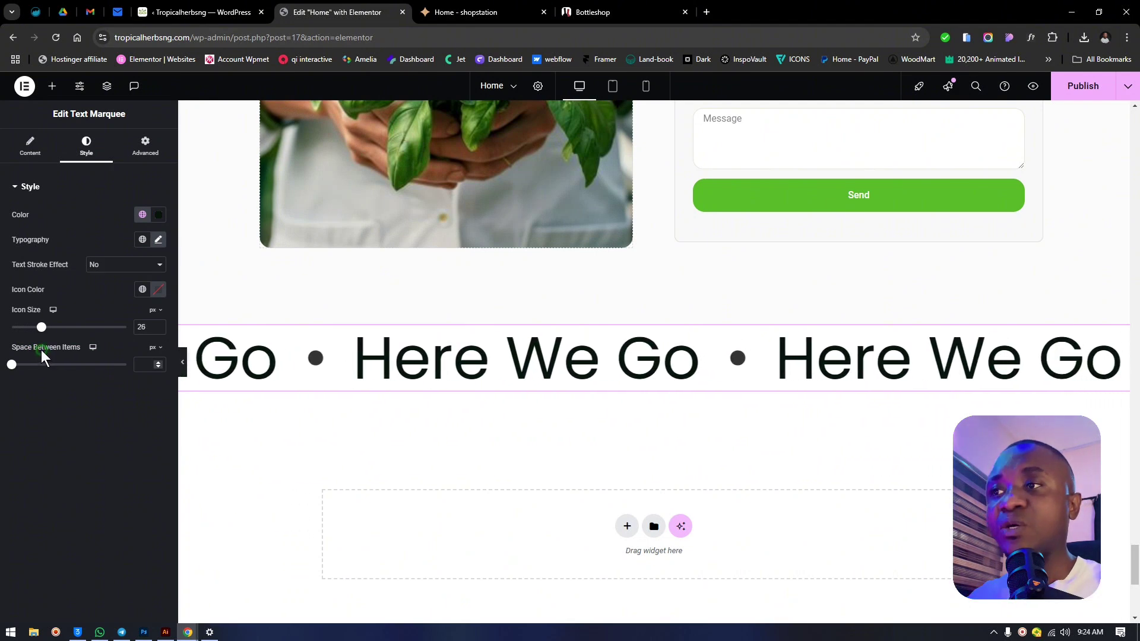
{"action": "left_click", "coordinate": [28, 148]}
{"action": "left_click", "coordinate": [86, 146]}
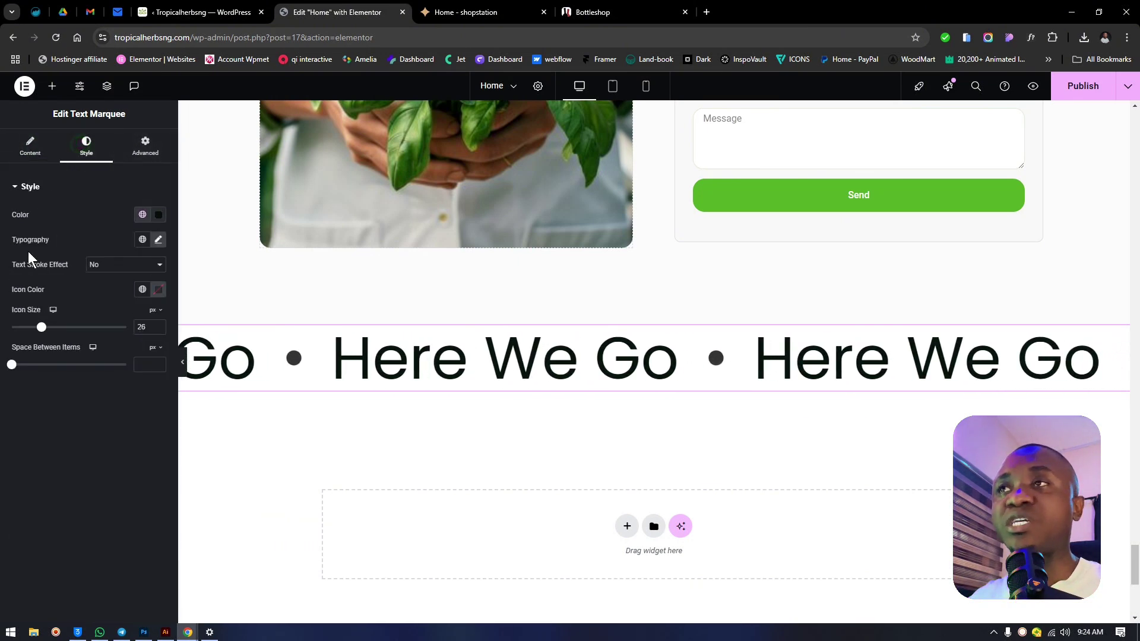
{"action": "left_click", "coordinate": [639, 13]}
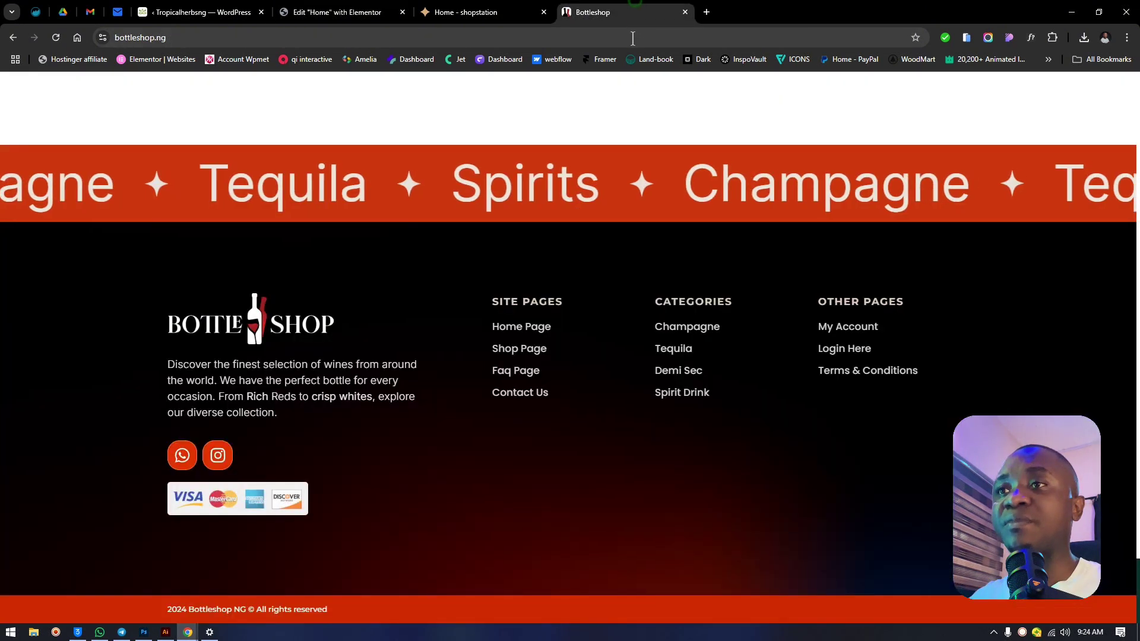
- Open Flaticon in a new tab and view the Medical Star asterisk interface icon
{"action": "left_click", "coordinate": [706, 12]}
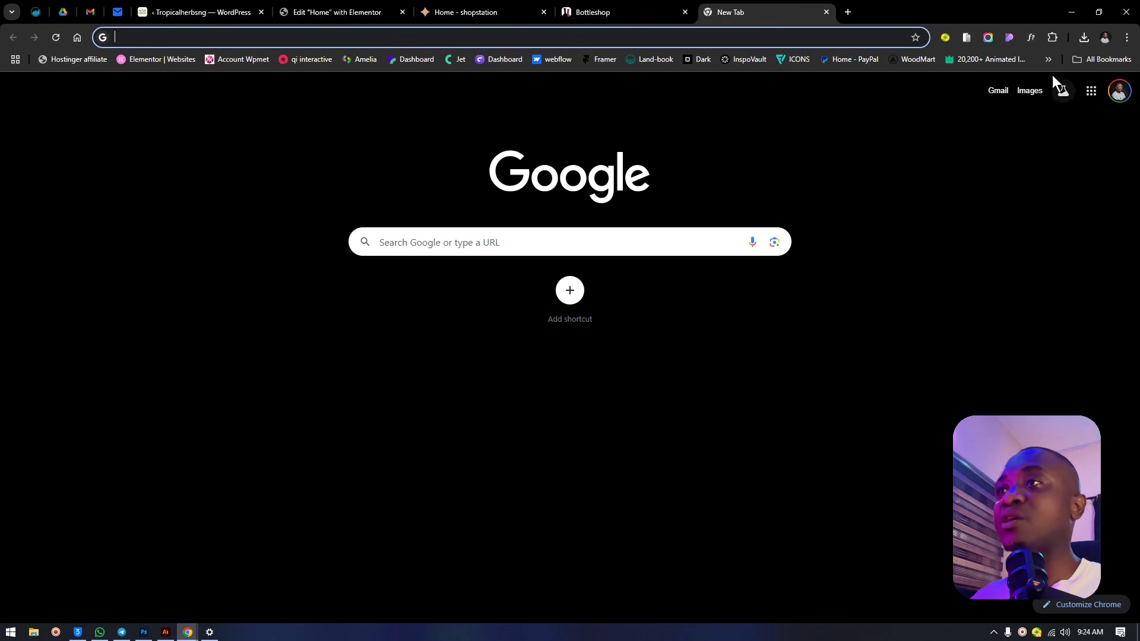
{"action": "left_click", "coordinate": [795, 60]}
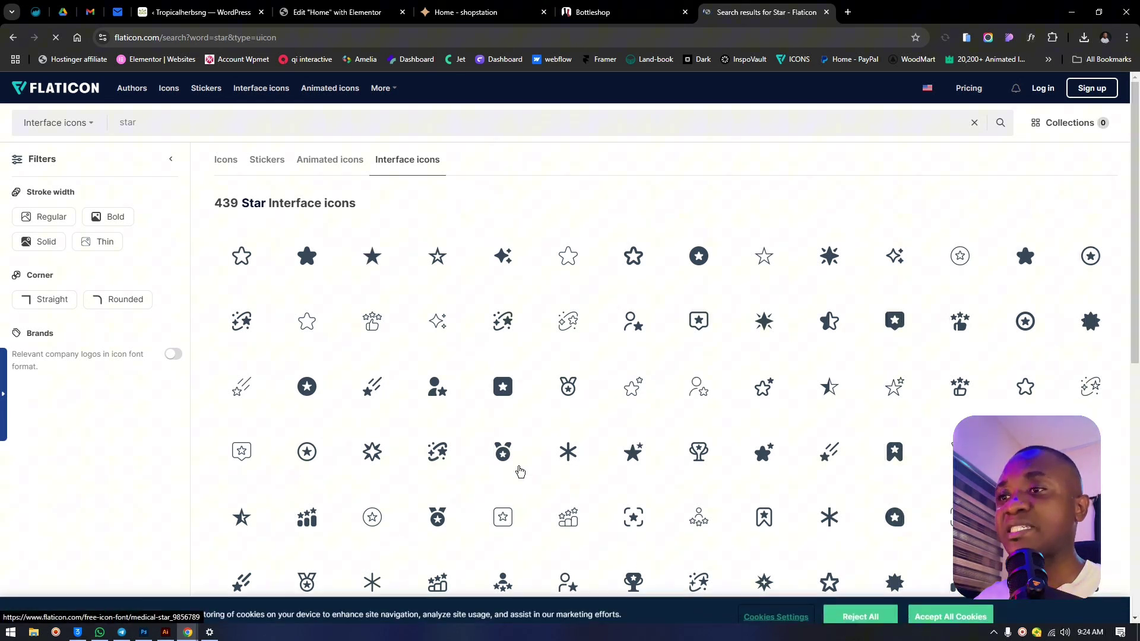
{"action": "left_click", "coordinate": [571, 459]}
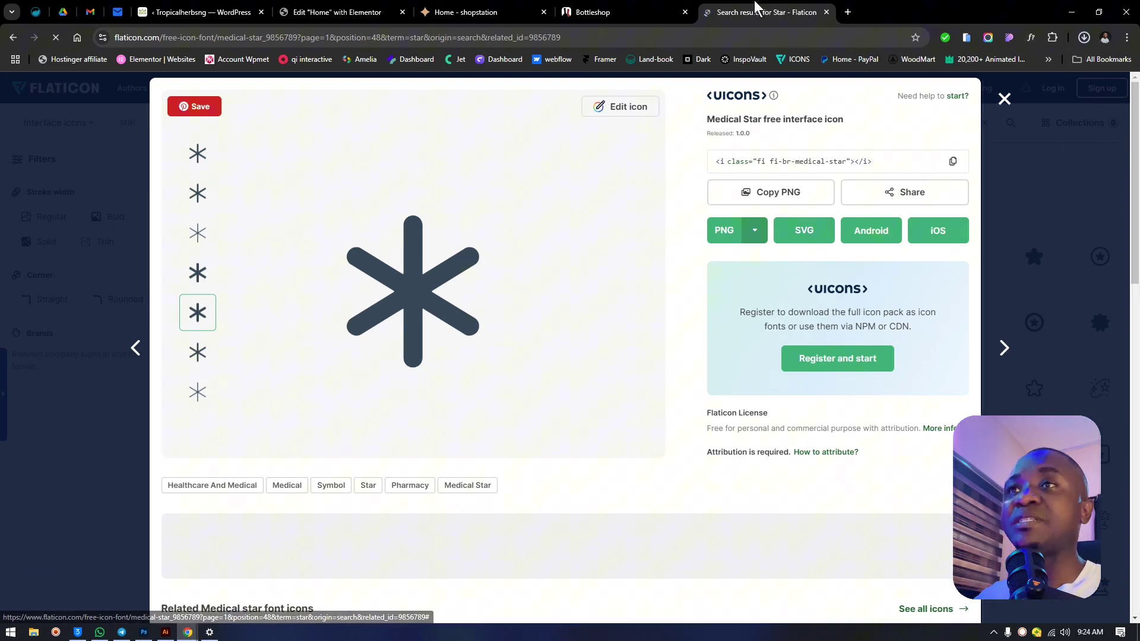
- Back in the marquee's Content settings, choose a custom SVG for the separator icon
{"action": "left_click", "coordinate": [295, 8]}
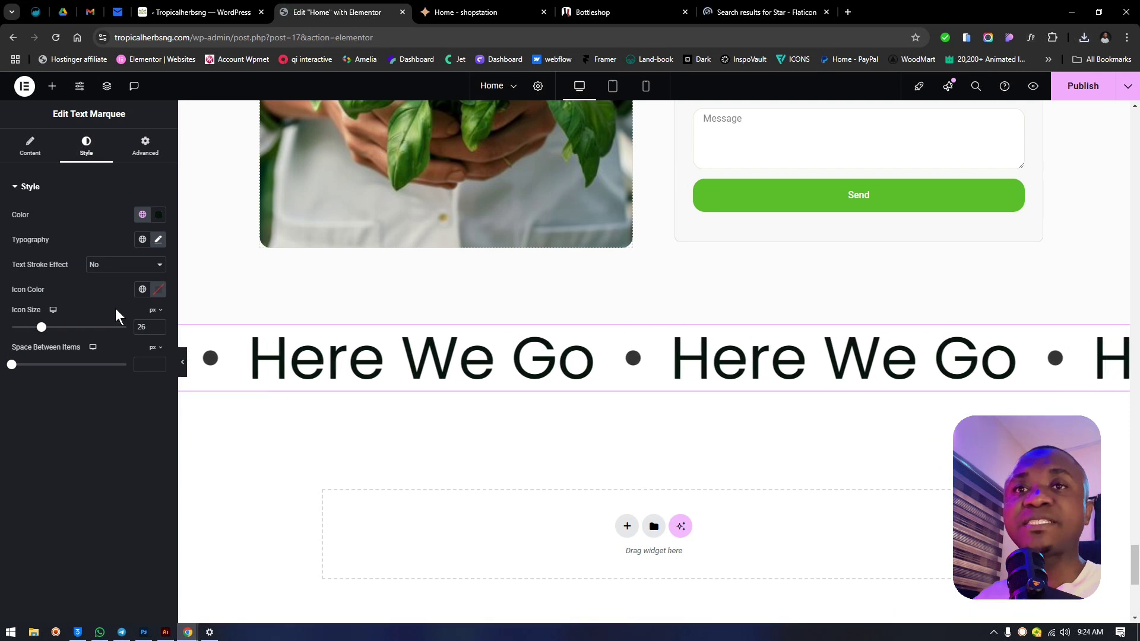
{"action": "left_click", "coordinate": [33, 148]}
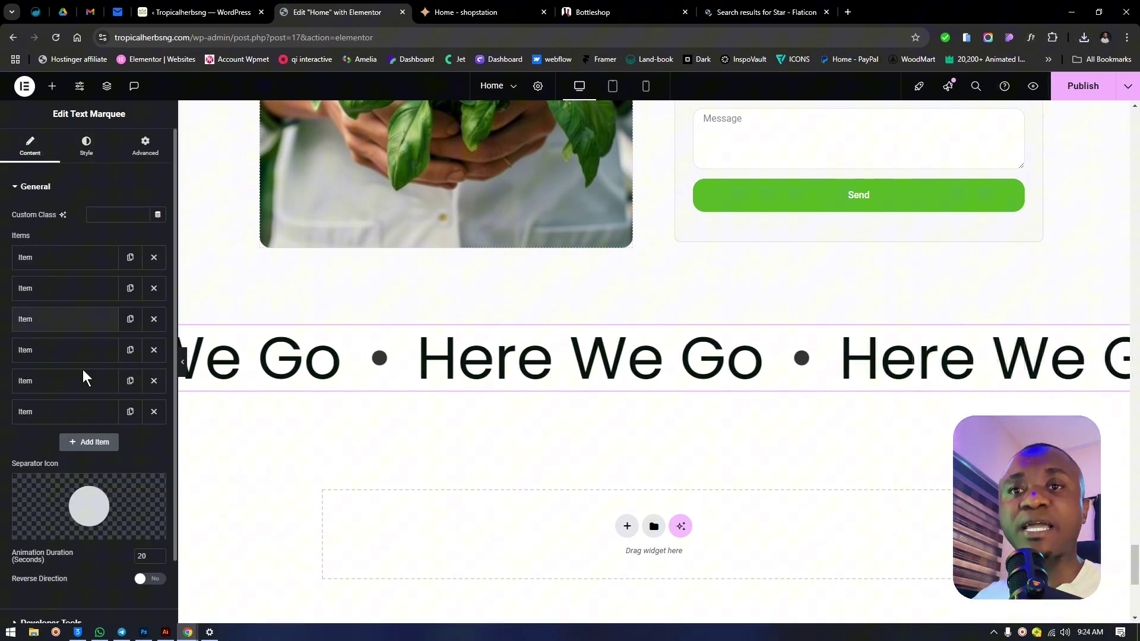
{"action": "scroll", "coordinate": [84, 376], "scroll_direction": "down", "scroll_amount": 2}
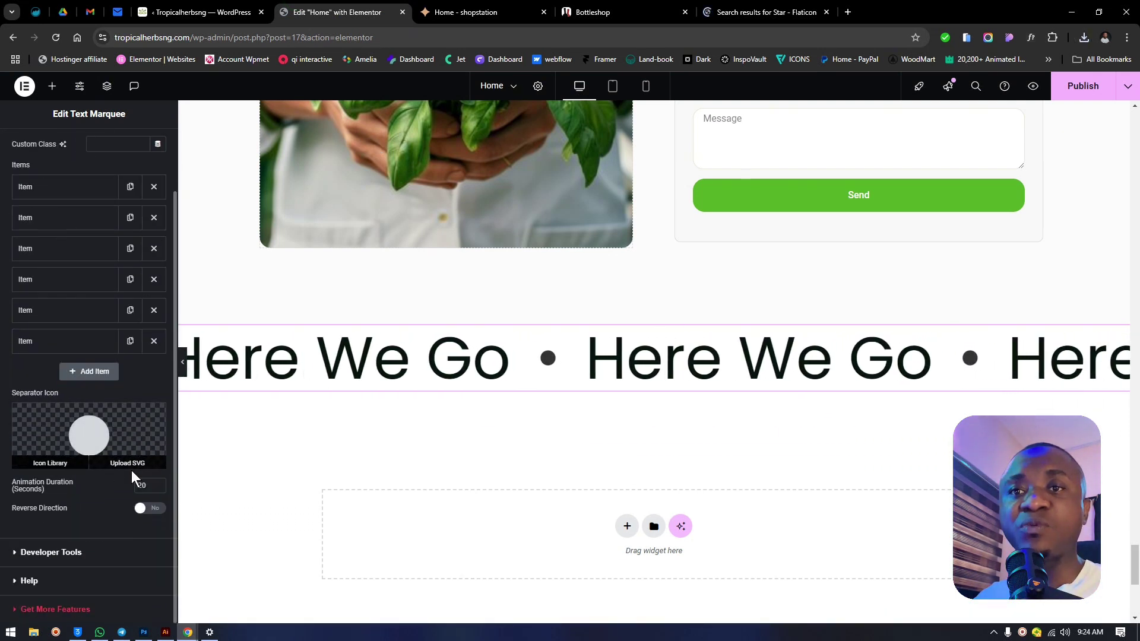
{"action": "left_click", "coordinate": [129, 463]}
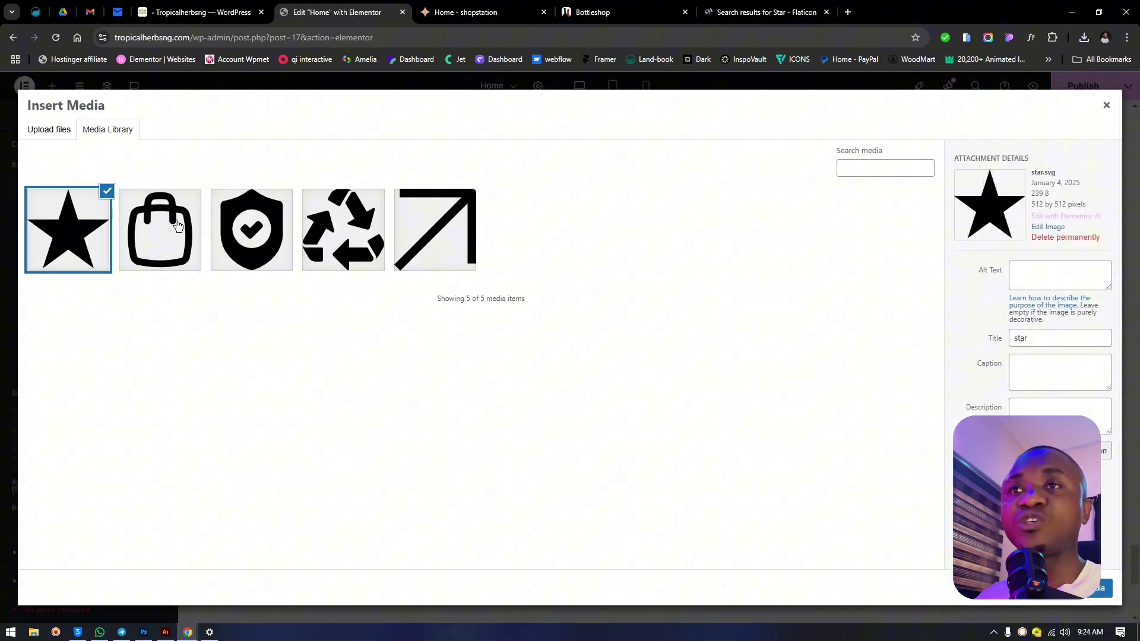
- Upload medical-star.svg from Downloads and use it as the marquee separator
{"action": "left_click", "coordinate": [1074, 7]}
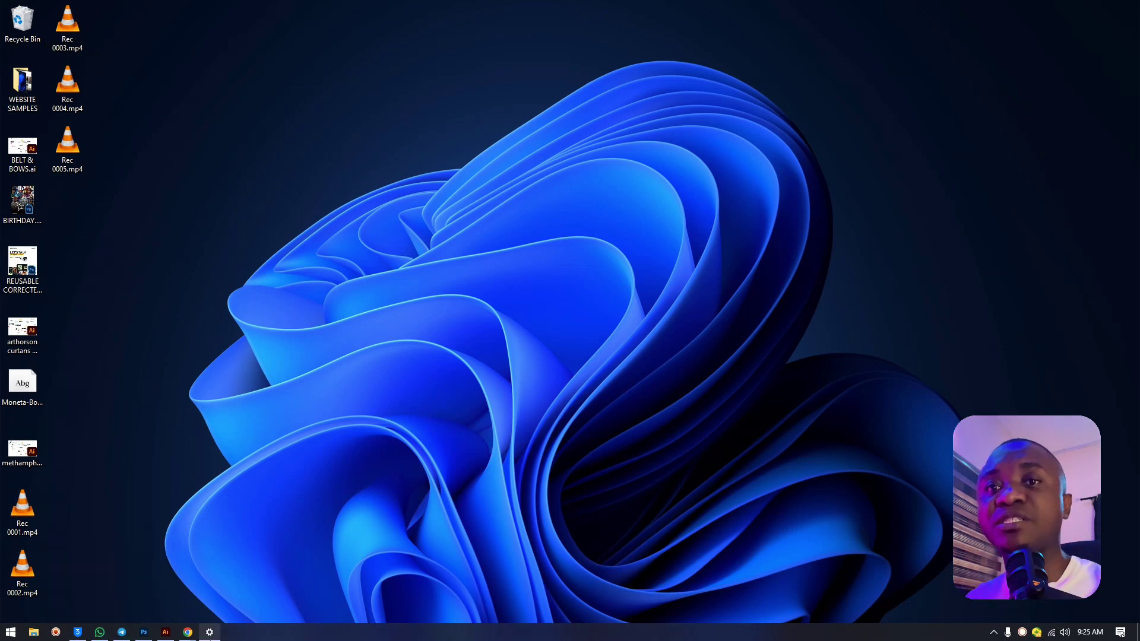
{"action": "mouse_move", "coordinate": [183, 634]}
{"action": "left_click", "coordinate": [145, 598]}
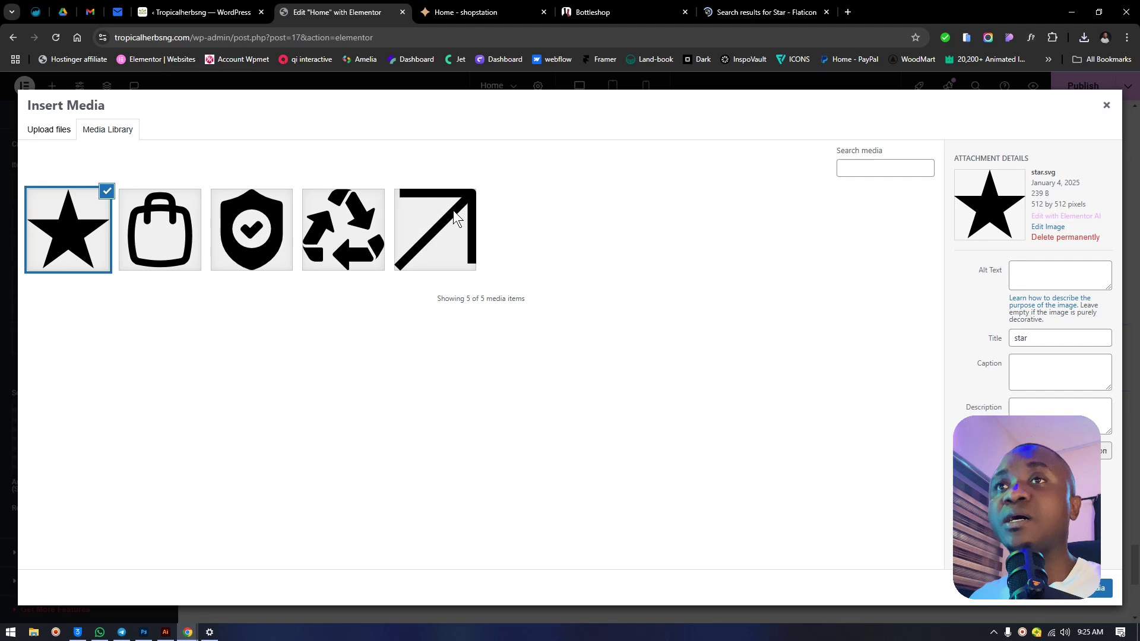
{"action": "left_click", "coordinate": [68, 132]}
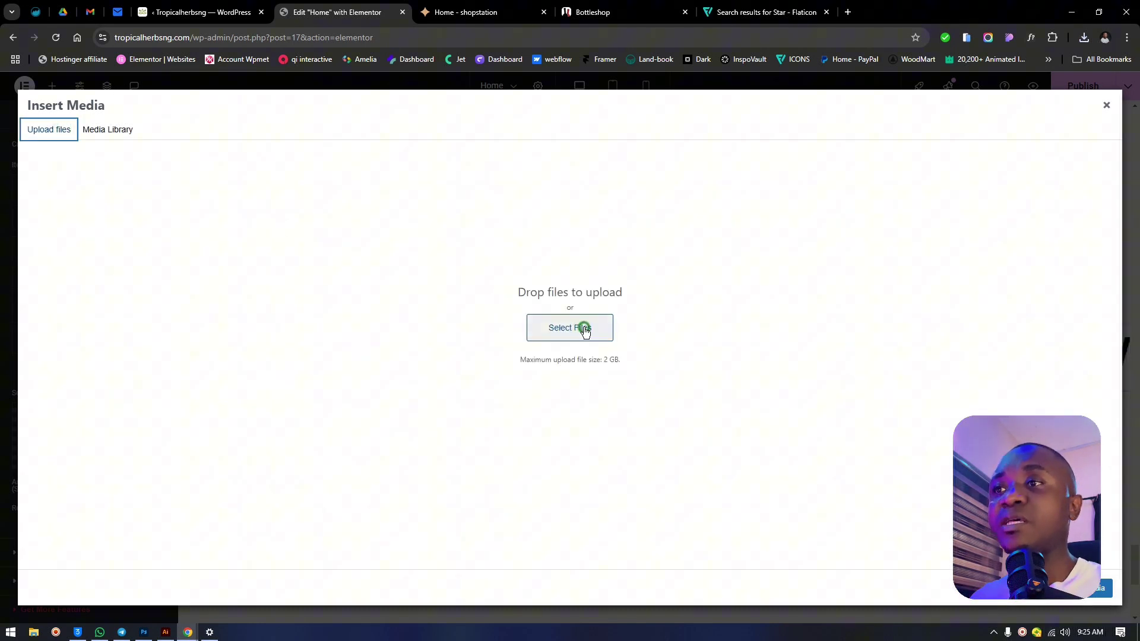
{"action": "left_click", "coordinate": [548, 337]}
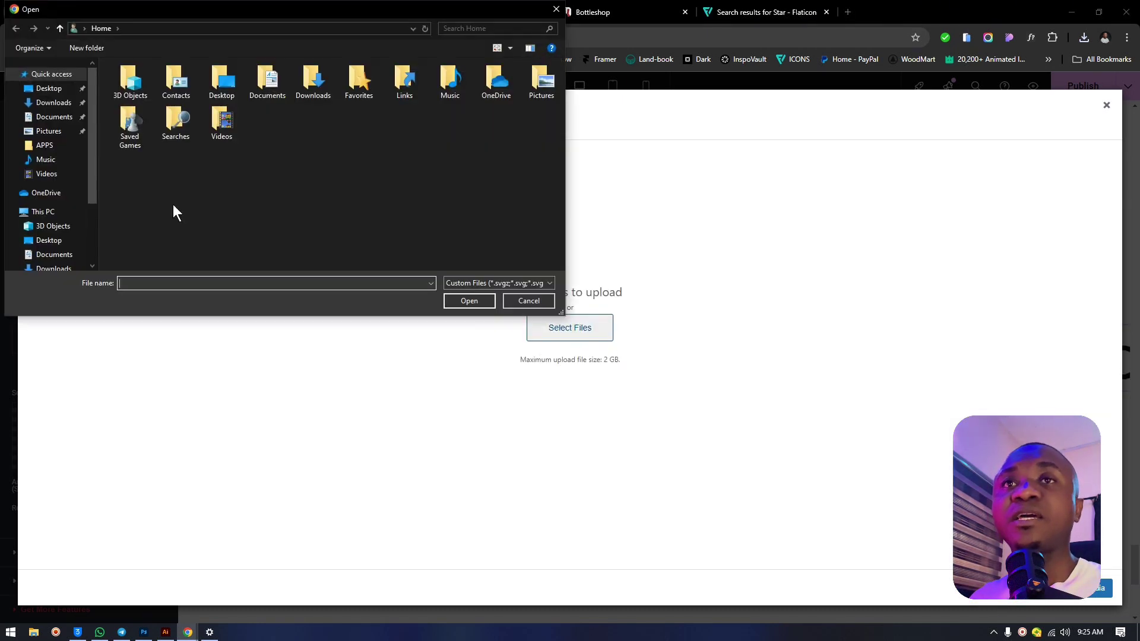
{"action": "left_click", "coordinate": [48, 89]}
{"action": "left_click", "coordinate": [56, 104]}
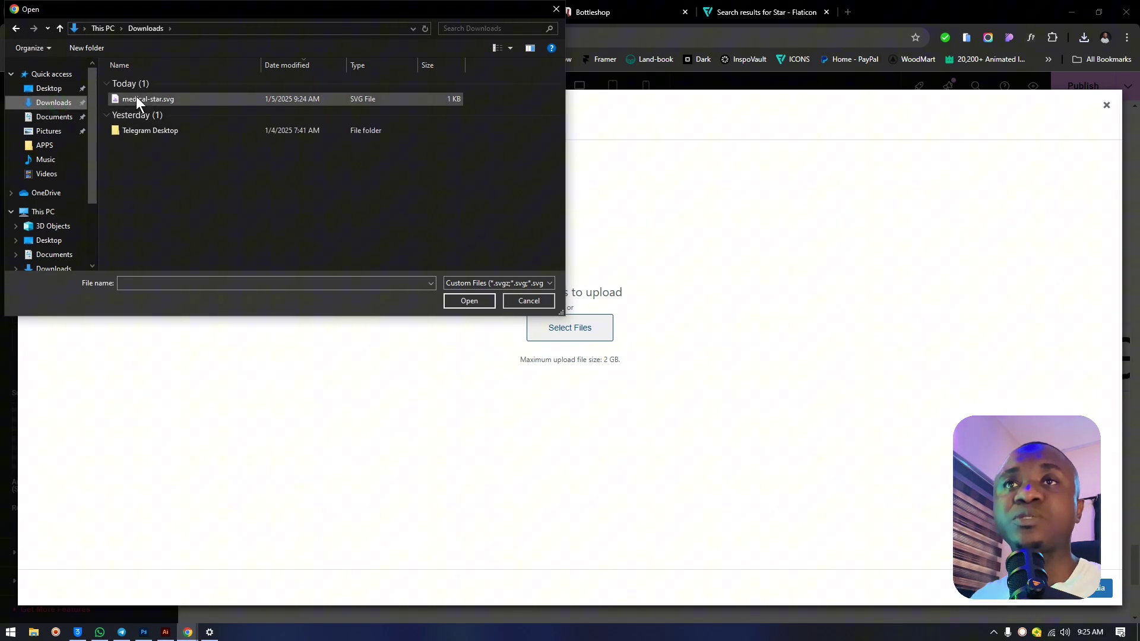
{"action": "double_click", "coordinate": [136, 96]}
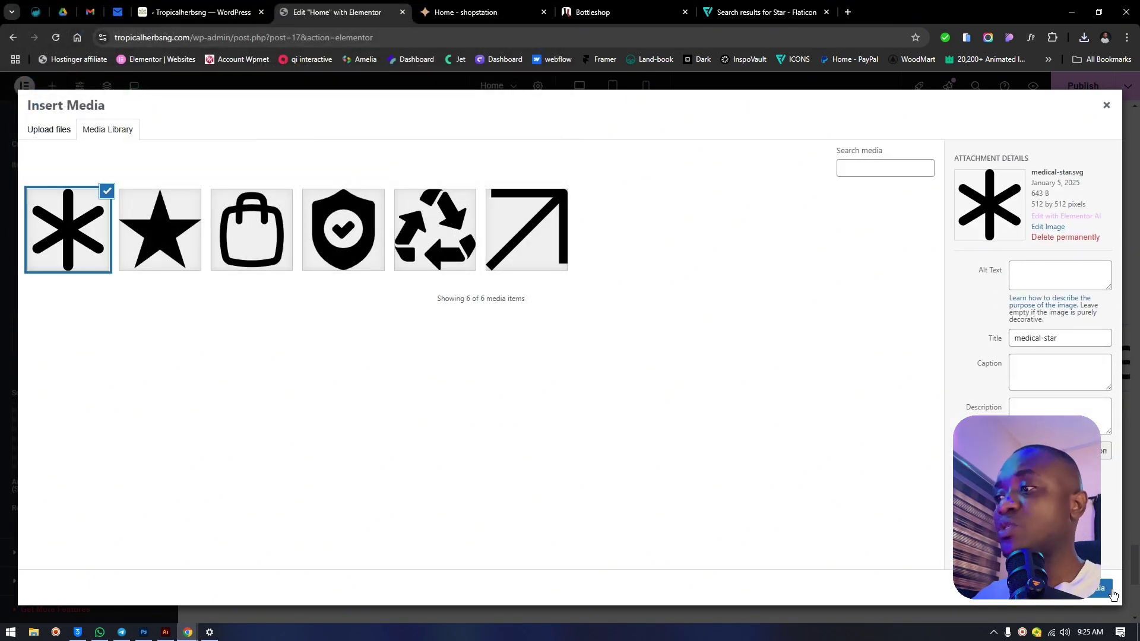
{"action": "left_click", "coordinate": [1108, 589]}
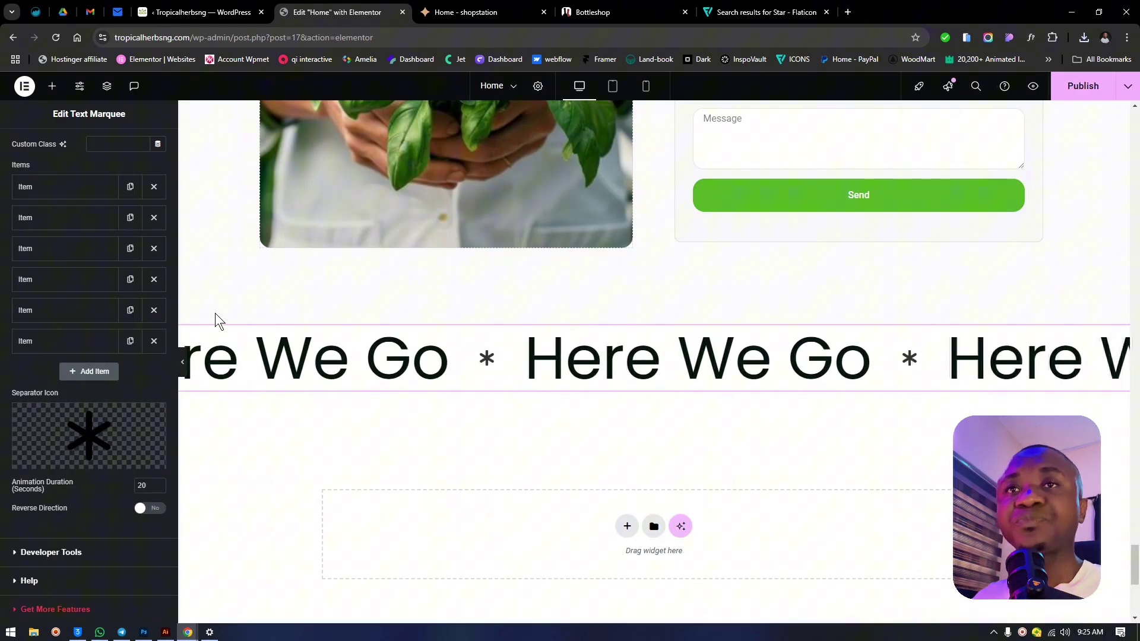
- Set the marquee Animation Duration to 40 seconds and bring up the Shopstation homepage
{"action": "scroll", "coordinate": [106, 189], "scroll_direction": "up", "scroll_amount": 2}
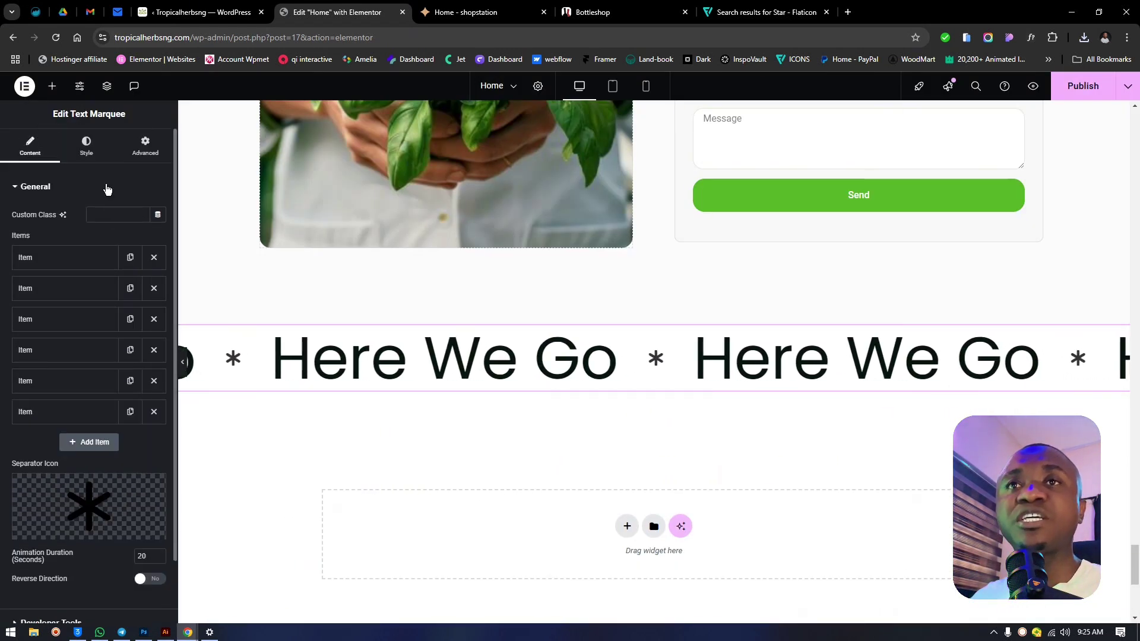
{"action": "scroll", "coordinate": [112, 385], "scroll_direction": "down", "scroll_amount": 2}
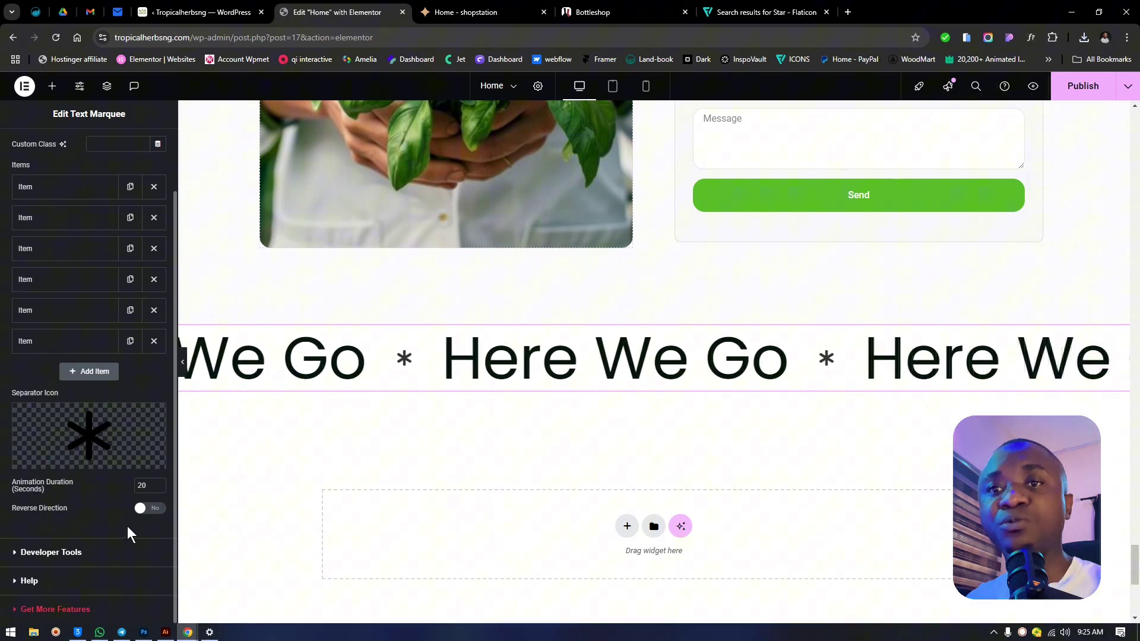
{"action": "left_click", "coordinate": [115, 481]}
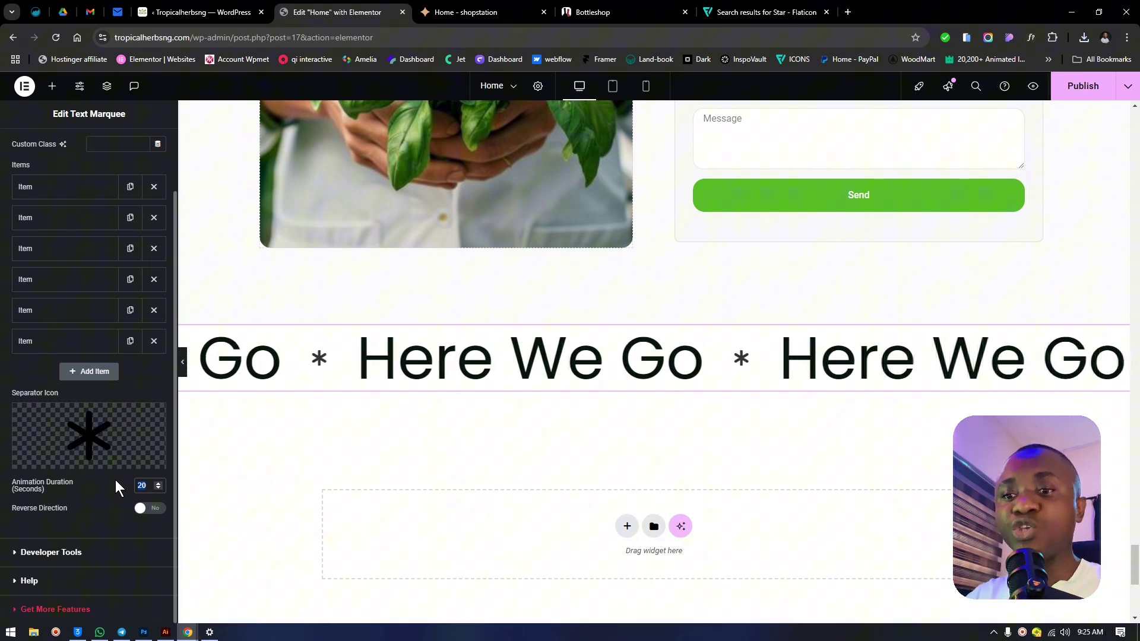
{"action": "type", "text": "40"}
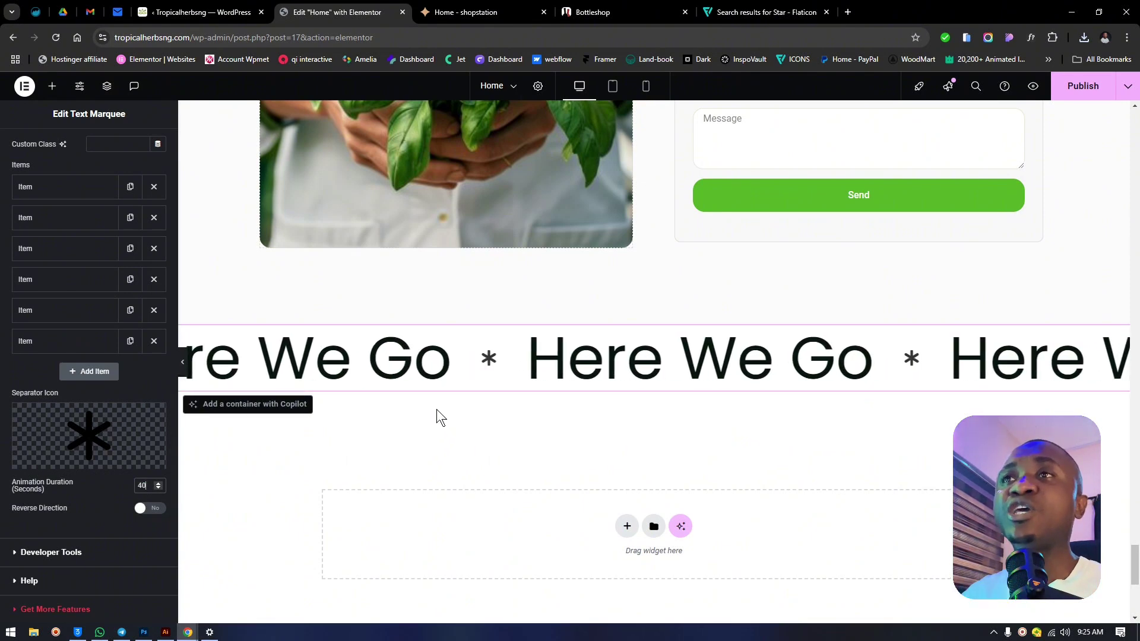
{"action": "left_click", "coordinate": [509, 9]}
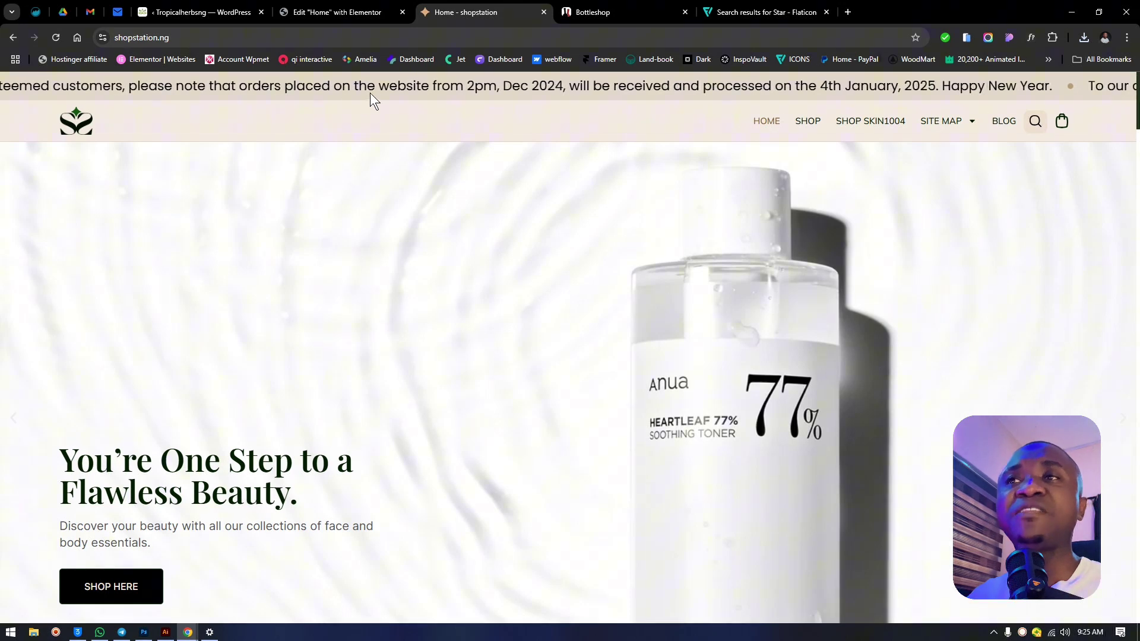
- Compare Shopstation's announcement strip with the Bottleshop footer marquee, ending on Bottleshop
{"action": "left_click", "coordinate": [610, 9]}
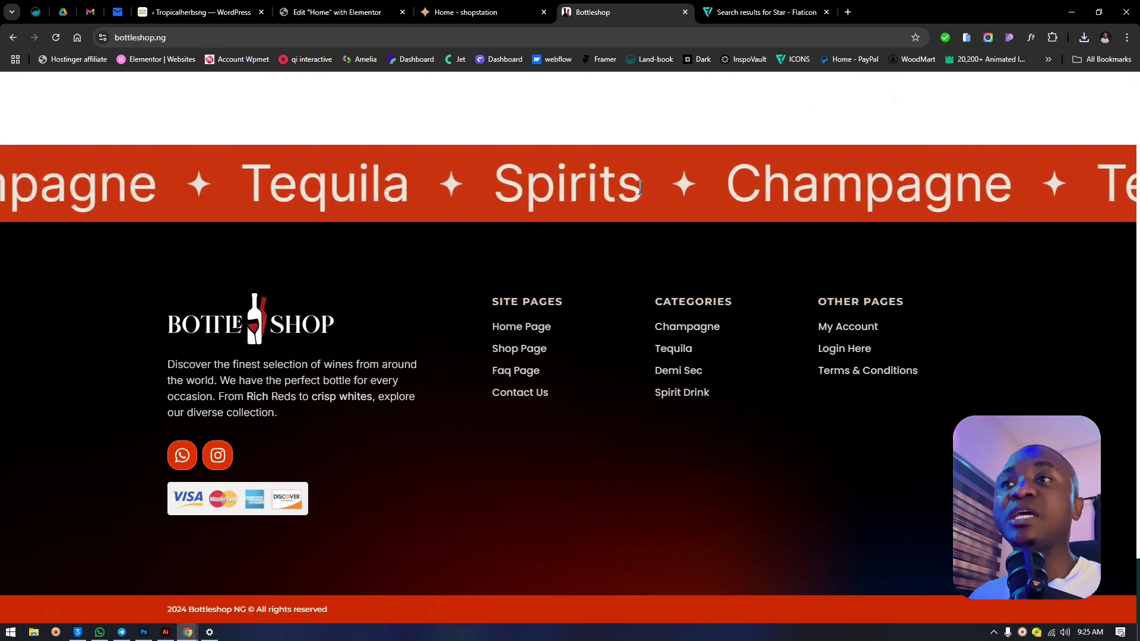
{"action": "left_click", "coordinate": [463, 10]}
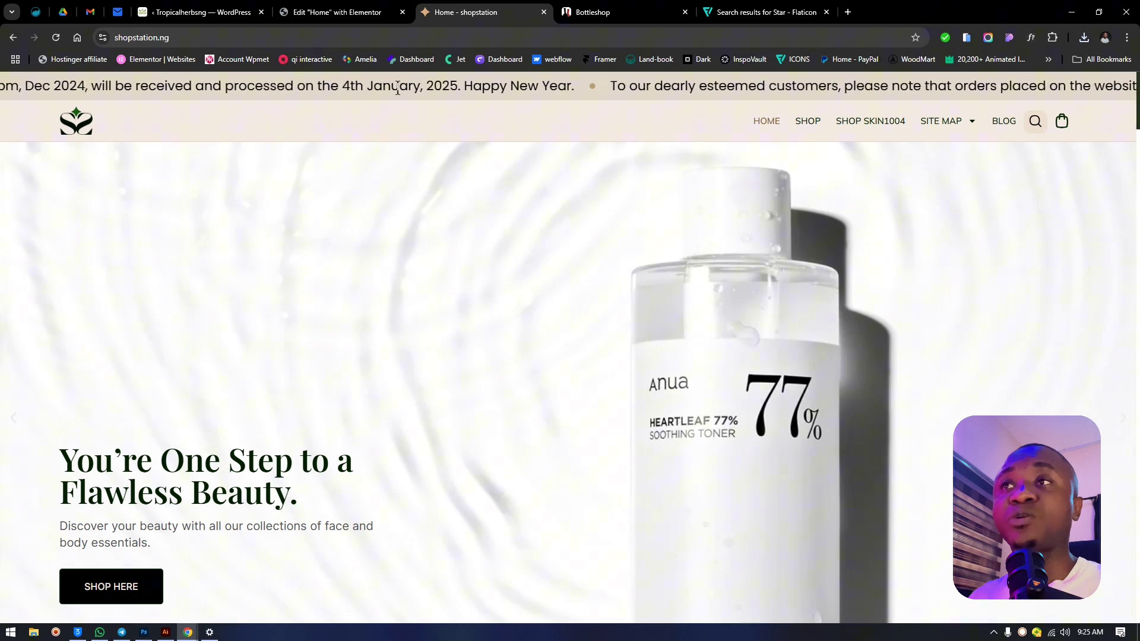
{"action": "left_click", "coordinate": [621, 8]}
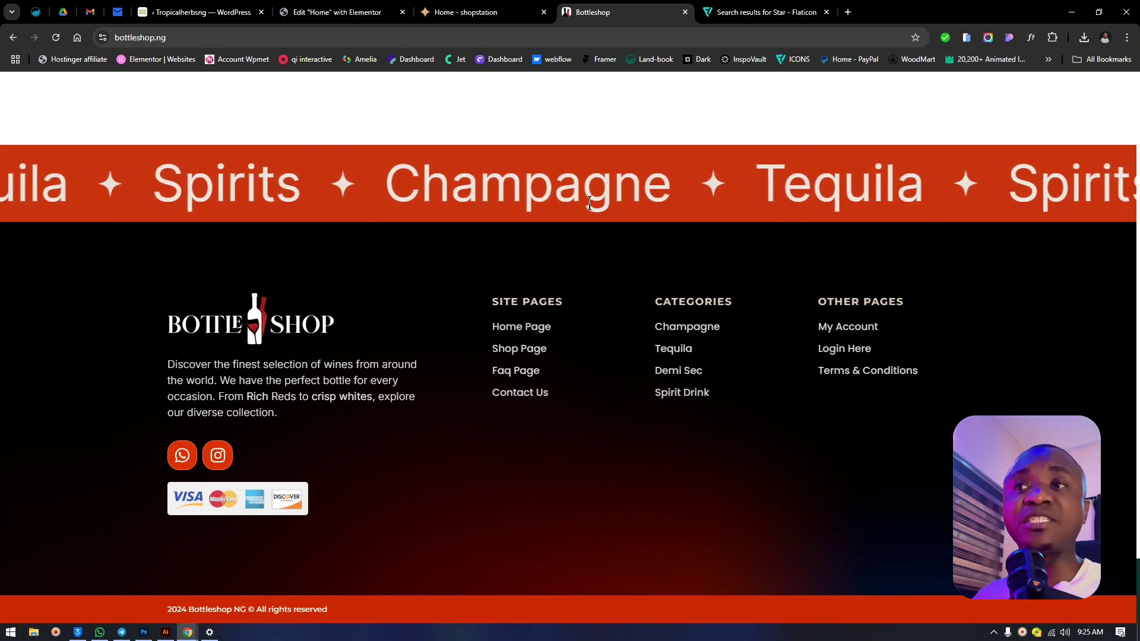
{"action": "left_click", "coordinate": [446, 13]}
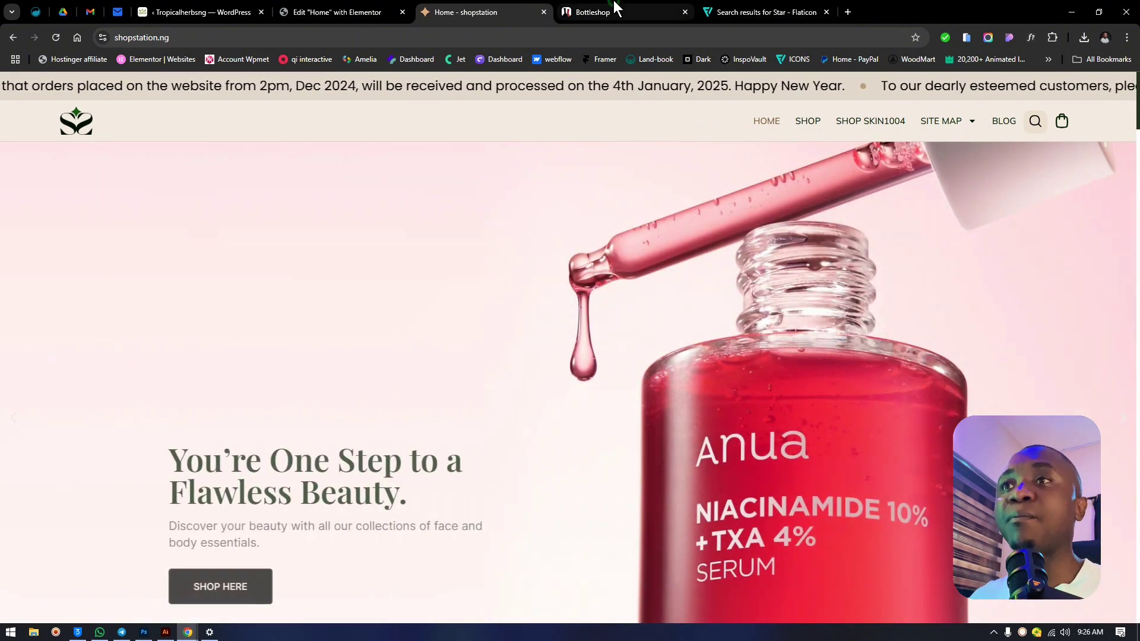
{"action": "left_click", "coordinate": [611, 11]}
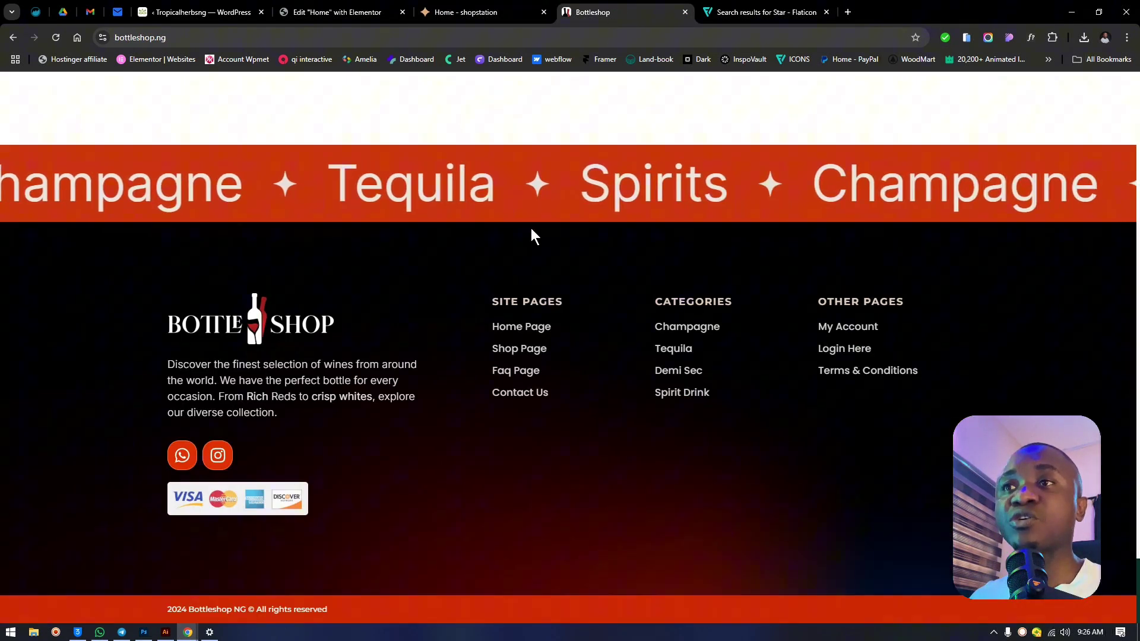
- Colour the marquee's asterisk separators olive green using the global colour #81A133
{"action": "left_click", "coordinate": [350, 10]}
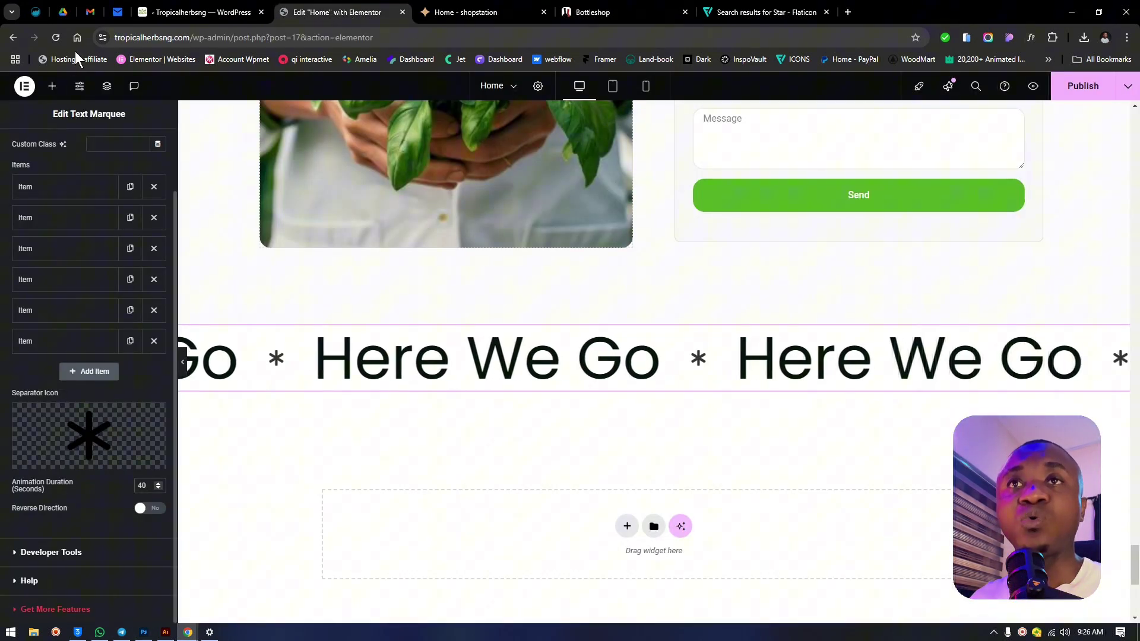
{"action": "scroll", "coordinate": [78, 178], "scroll_direction": "up", "scroll_amount": 3}
{"action": "left_click", "coordinate": [86, 145]}
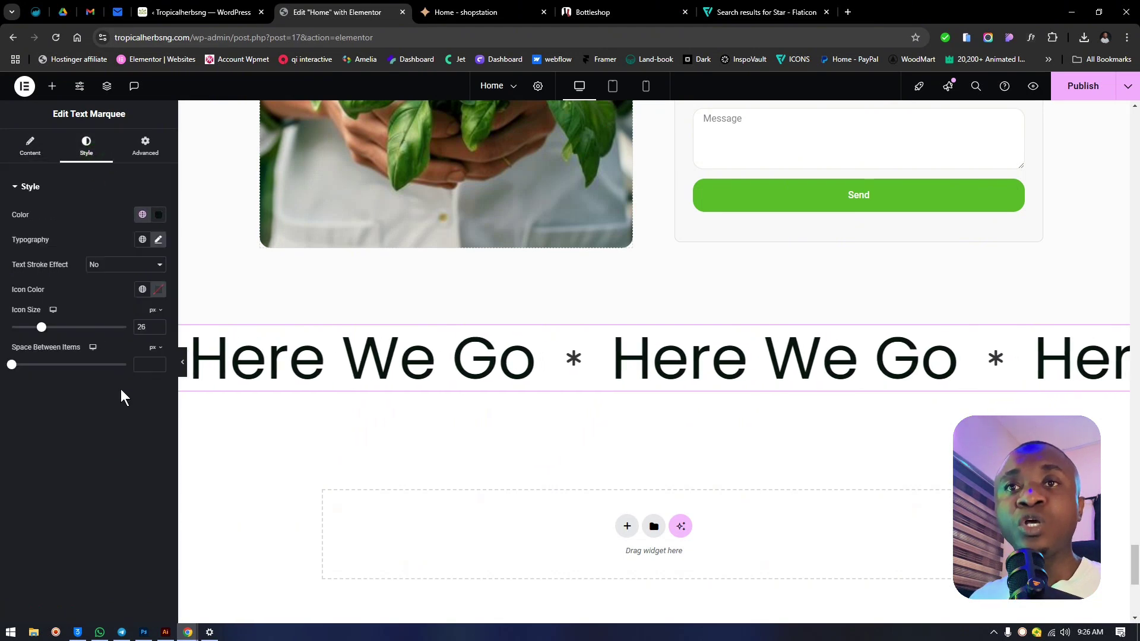
{"action": "left_click", "coordinate": [143, 289]}
{"action": "scroll", "coordinate": [93, 452], "scroll_direction": "down", "scroll_amount": 1}
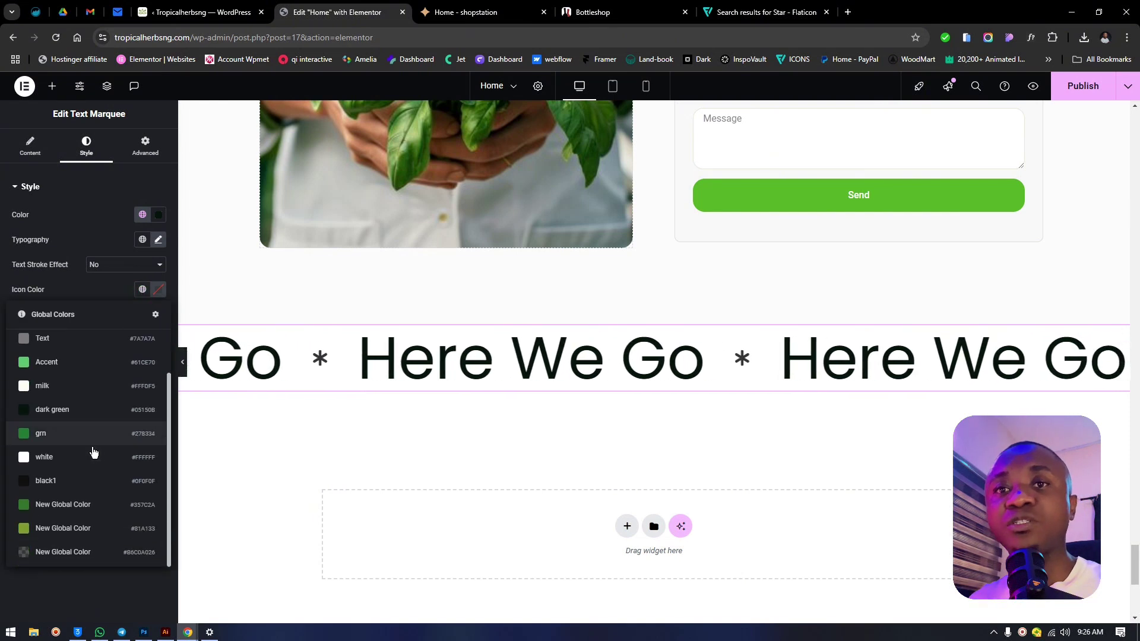
{"action": "left_click", "coordinate": [69, 529]}
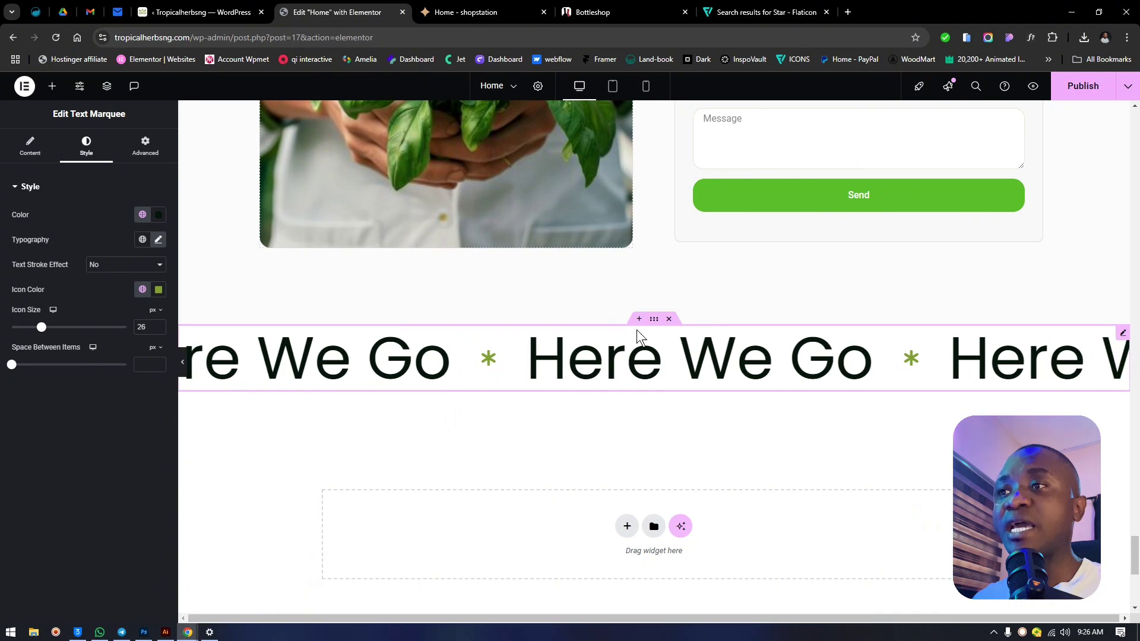
- Give the marquee's container a global background colour, trying olive green, then white
{"action": "left_click", "coordinate": [654, 319]}
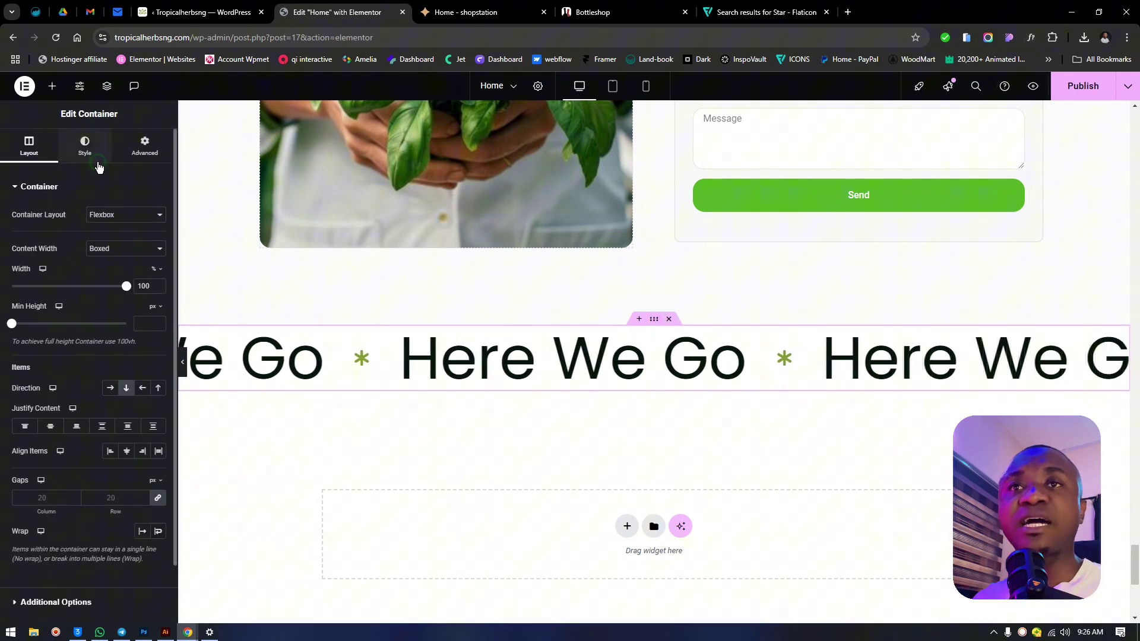
{"action": "left_click", "coordinate": [86, 150]}
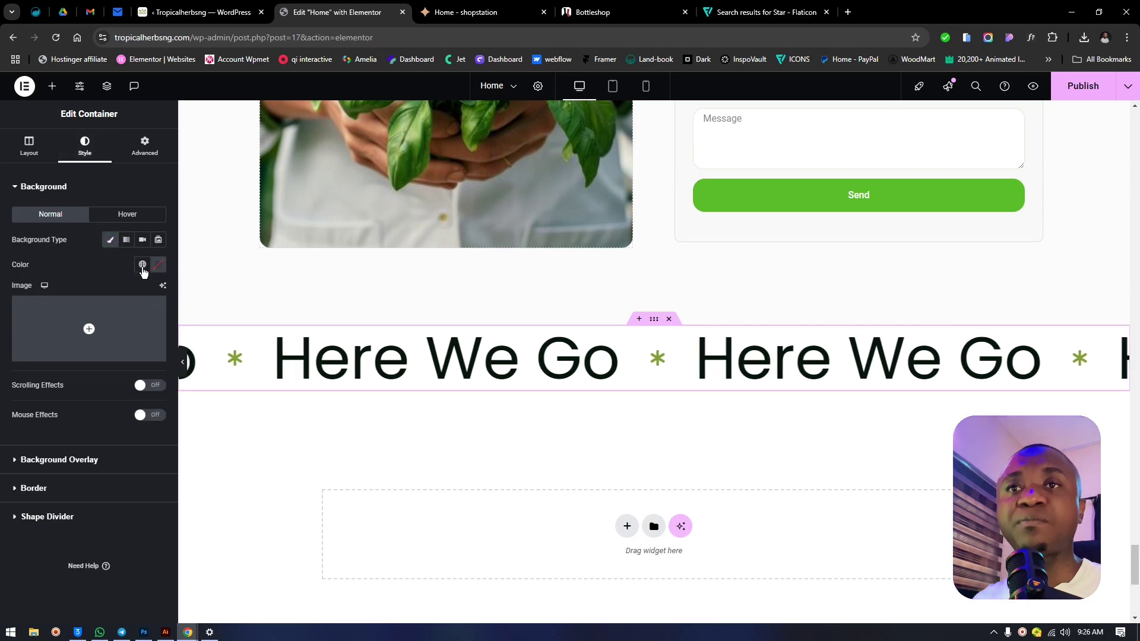
{"action": "left_click", "coordinate": [143, 267]}
{"action": "scroll", "coordinate": [106, 445], "scroll_direction": "down", "scroll_amount": 2}
{"action": "left_click", "coordinate": [102, 505]}
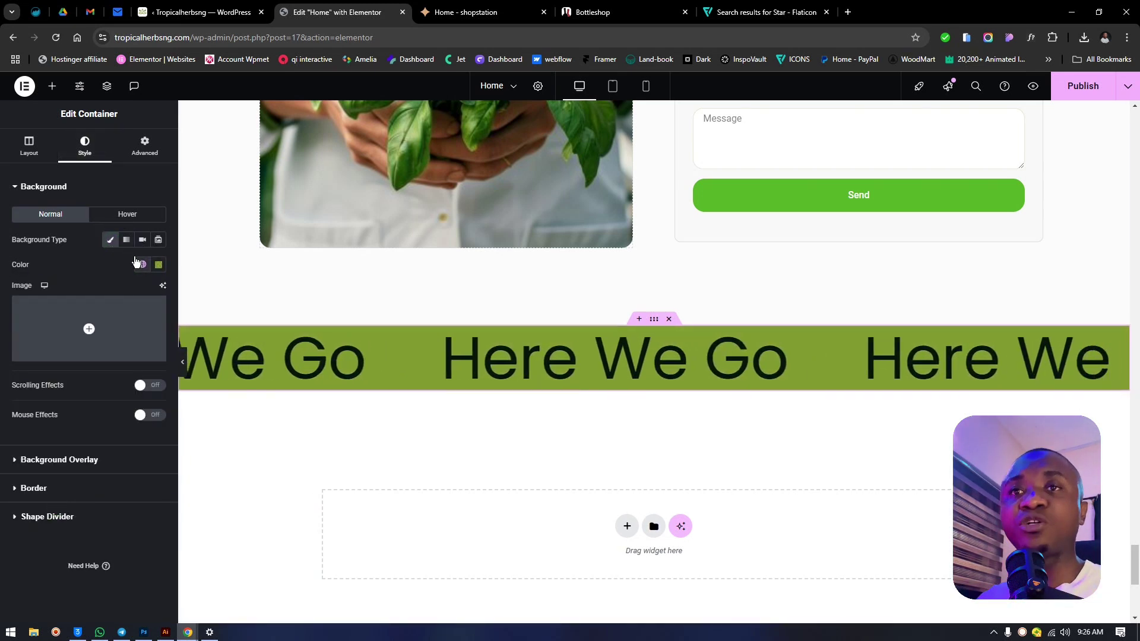
{"action": "left_click", "coordinate": [142, 264]}
{"action": "left_click", "coordinate": [51, 412]}
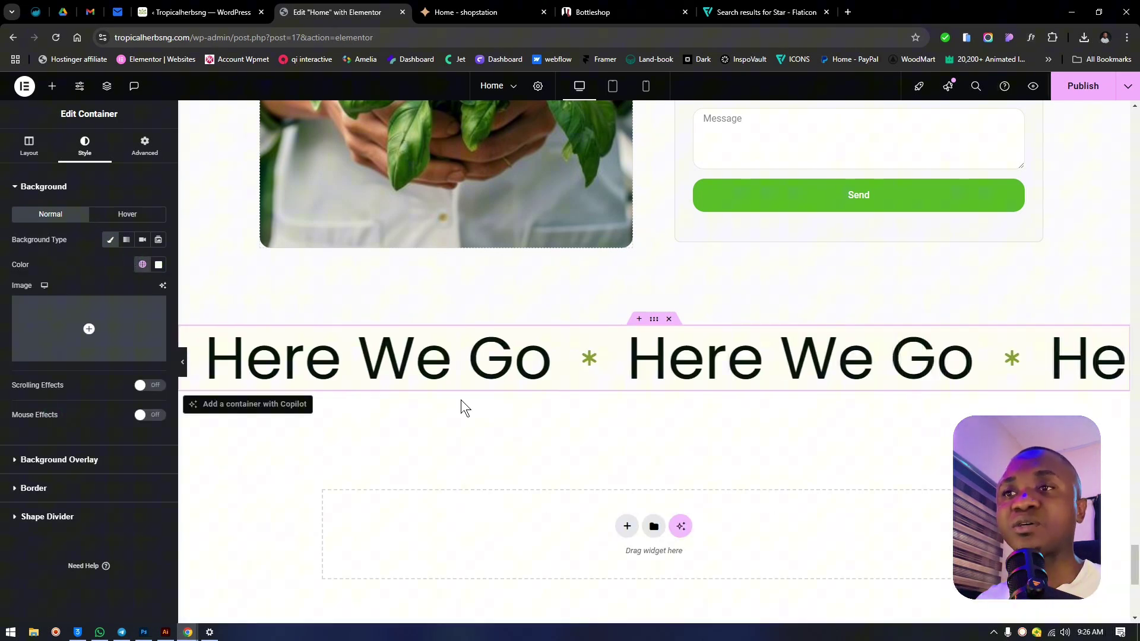
{"action": "left_click", "coordinate": [143, 264]}
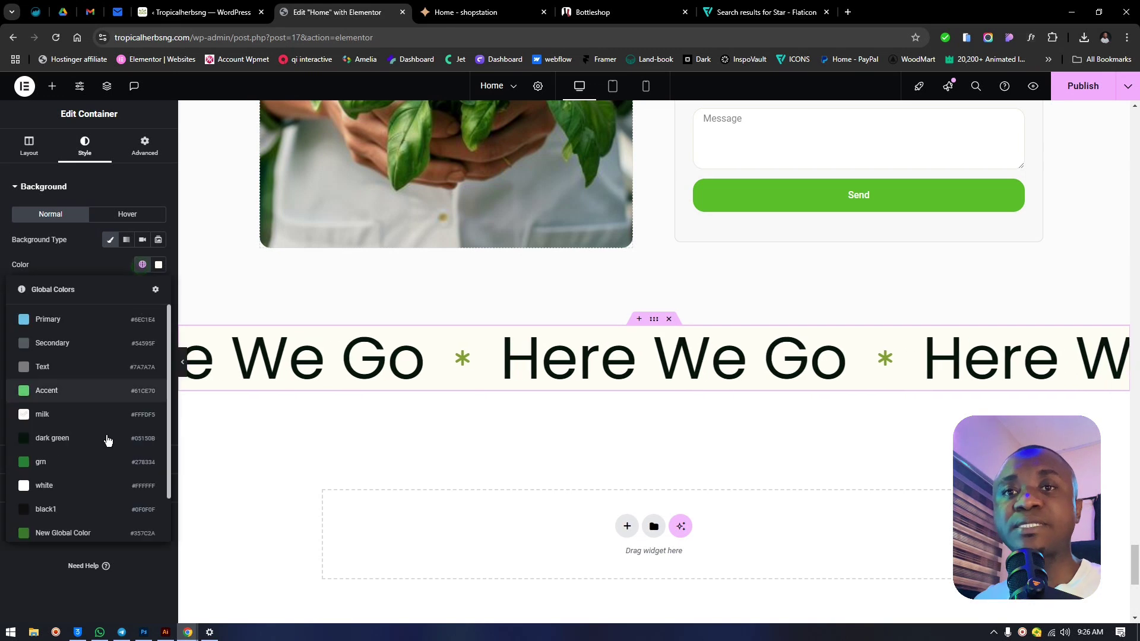
- Pick a different global band background colour and enlarge the asterisk separators to 34 px
{"action": "left_click", "coordinate": [81, 487]}
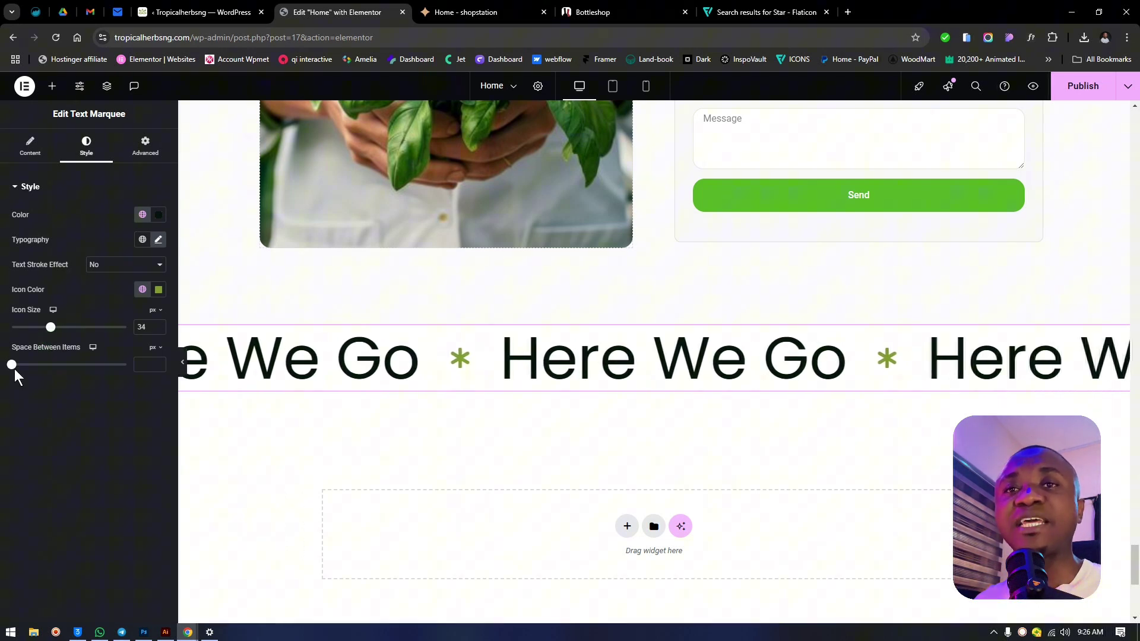
{"action": "left_click_drag", "start_coordinate": [13, 367], "coordinate": [24, 368]}
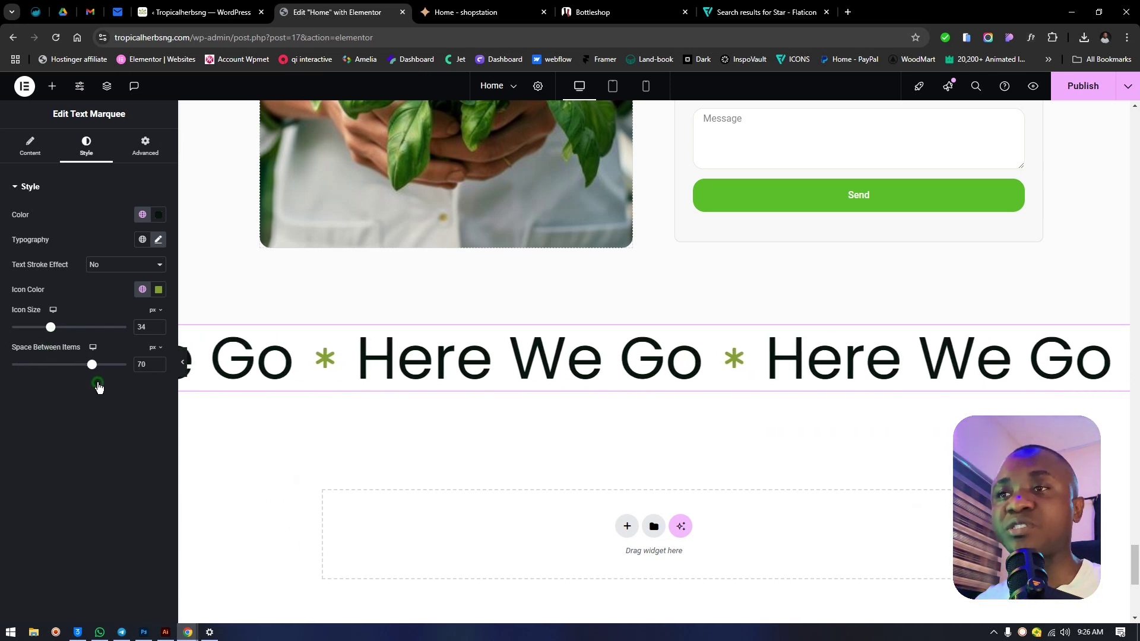
{"action": "left_click_drag", "start_coordinate": [98, 387], "coordinate": [151, 389]}
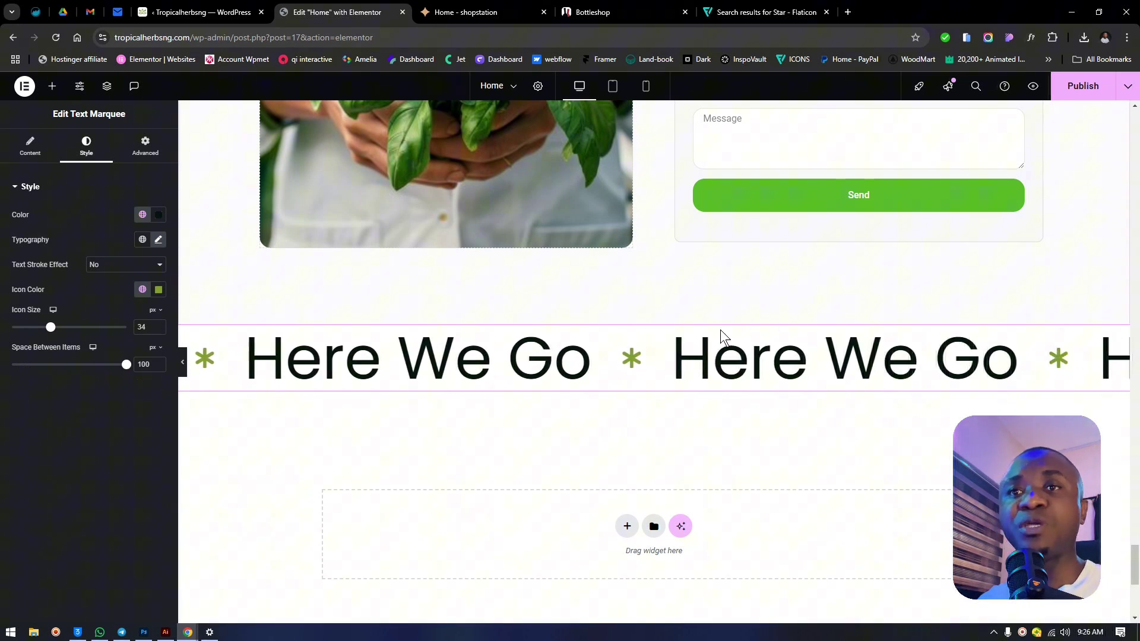
- Set Space Between Items to 3%, measured in percent instead of pixels
{"action": "left_click", "coordinate": [155, 349]}
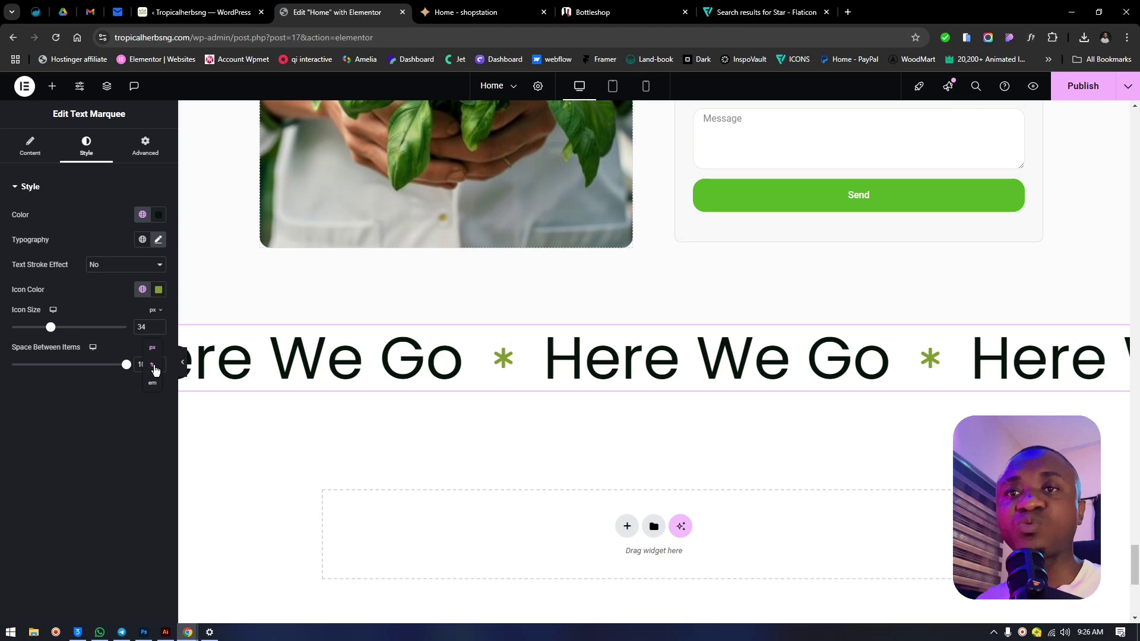
{"action": "left_click", "coordinate": [152, 364]}
{"action": "mouse_move", "coordinate": [13, 365]}
{"action": "left_mouse_down"}
{"action": "mouse_move", "coordinate": [47, 386]}
{"action": "mouse_move", "coordinate": [17, 362]}
{"action": "left_mouse_up"}
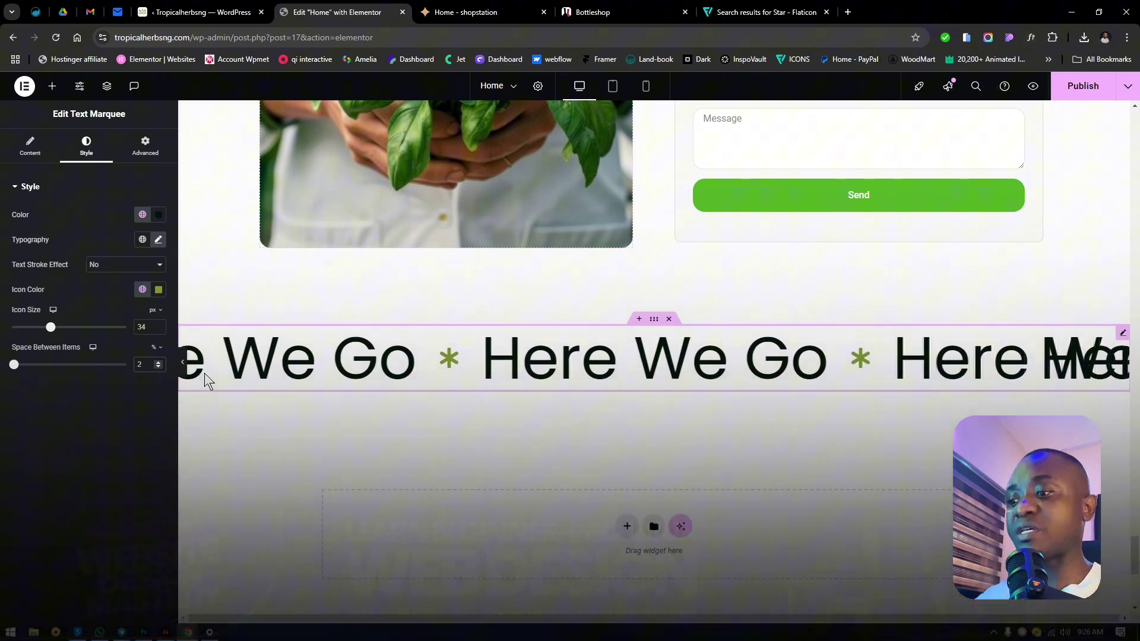
{"action": "key", "text": "Down"}
{"action": "key", "text": "Up"}
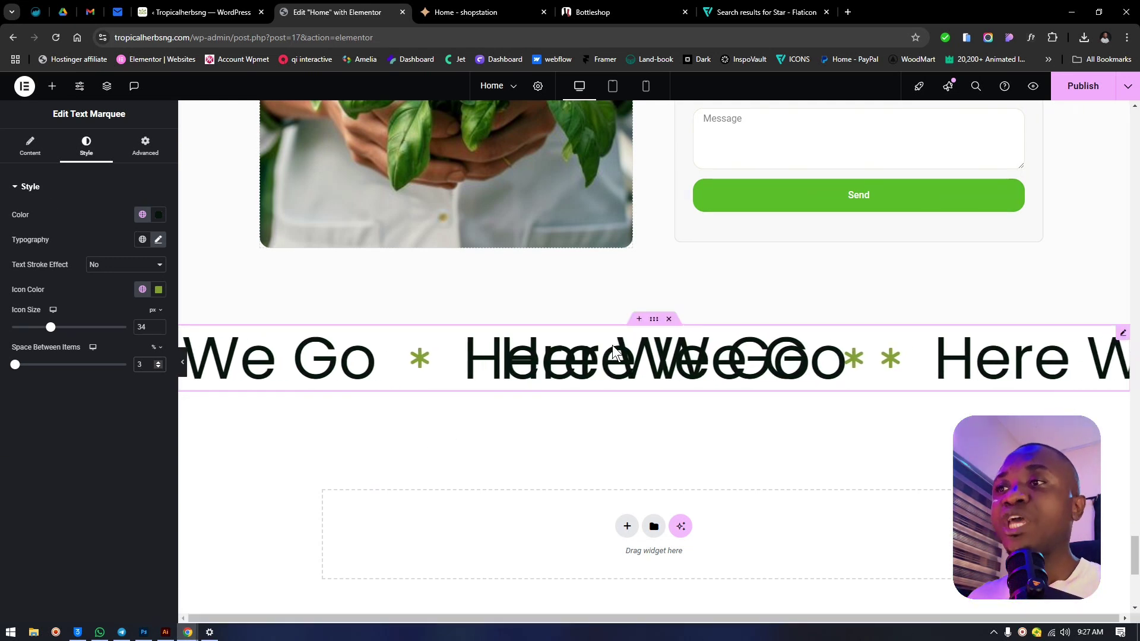
- Give the marquee widget top padding 21 and bottom padding 19
{"action": "left_click", "coordinate": [654, 320]}
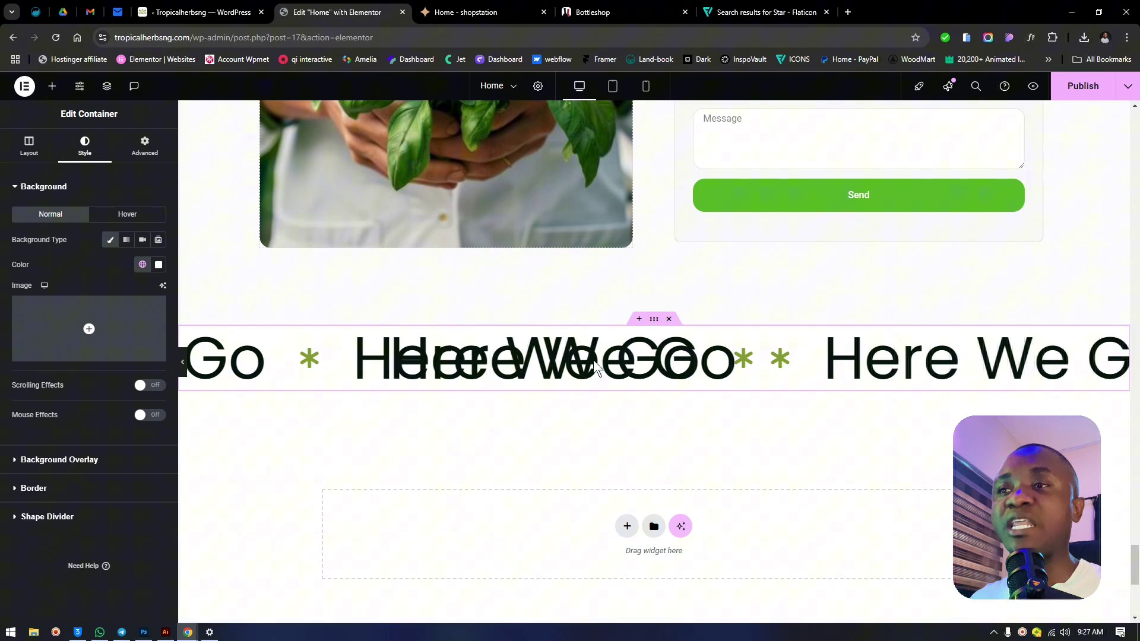
{"action": "left_click", "coordinate": [682, 369]}
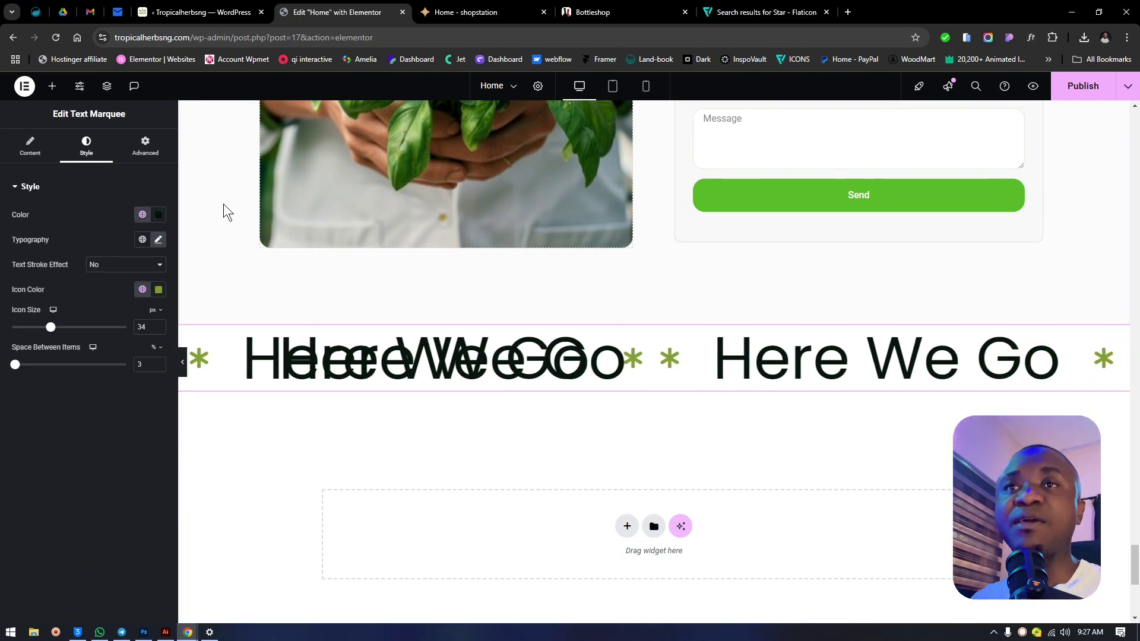
{"action": "left_click", "coordinate": [146, 148]}
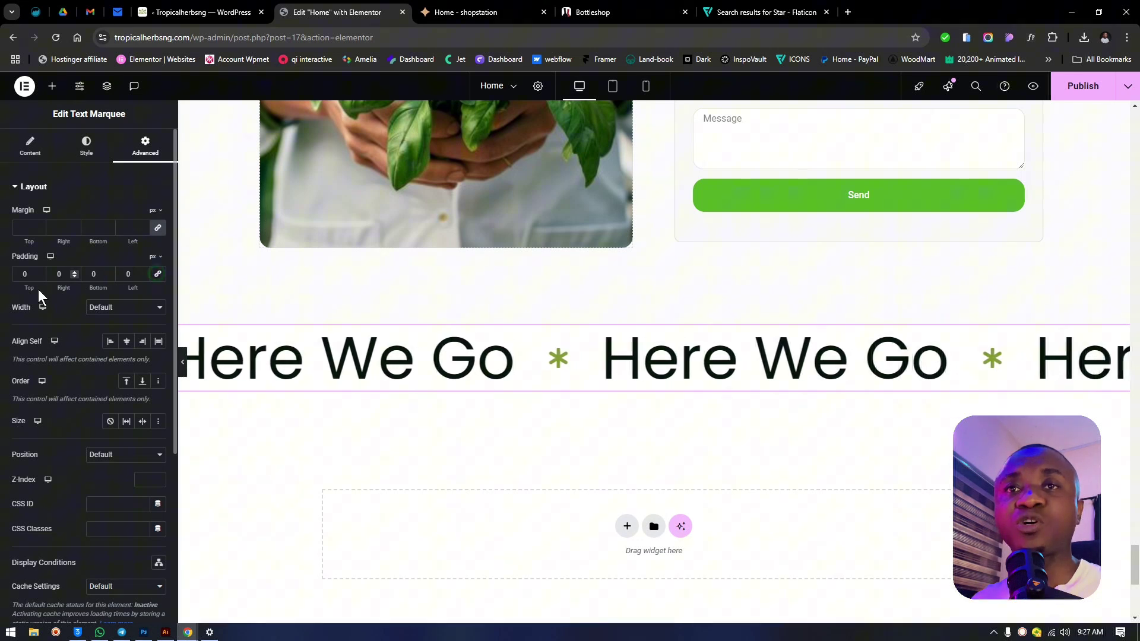
{"action": "left_click_drag", "start_coordinate": [31, 289], "coordinate": [109, 306]}
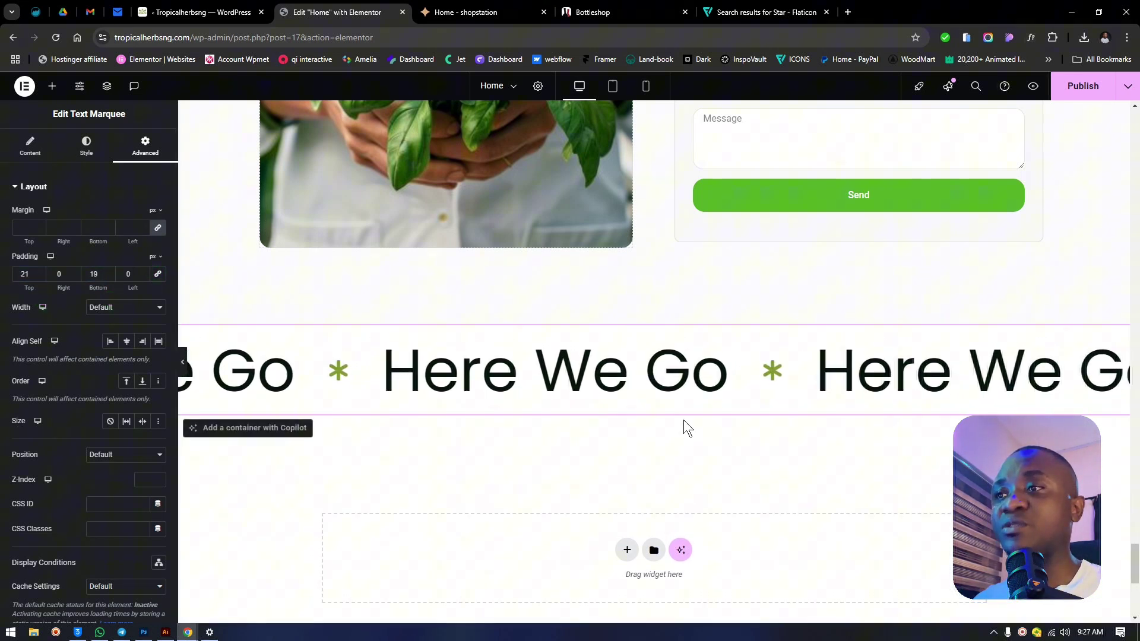
- Set the band's background to the dark green global colour
{"action": "left_click", "coordinate": [326, 264]}
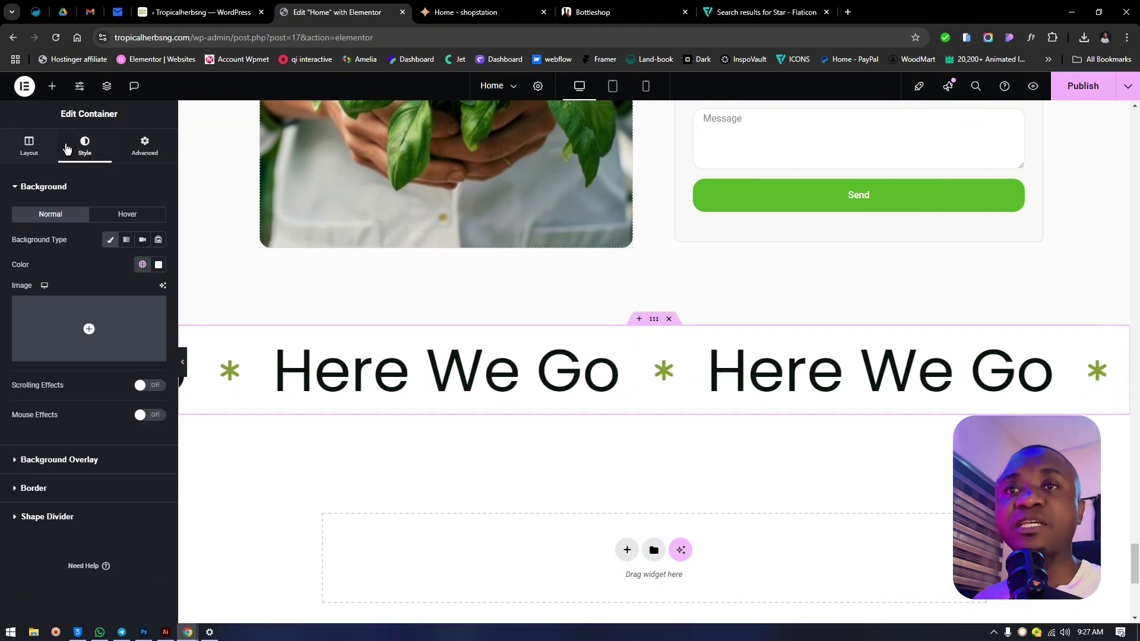
{"action": "left_click", "coordinate": [143, 268]}
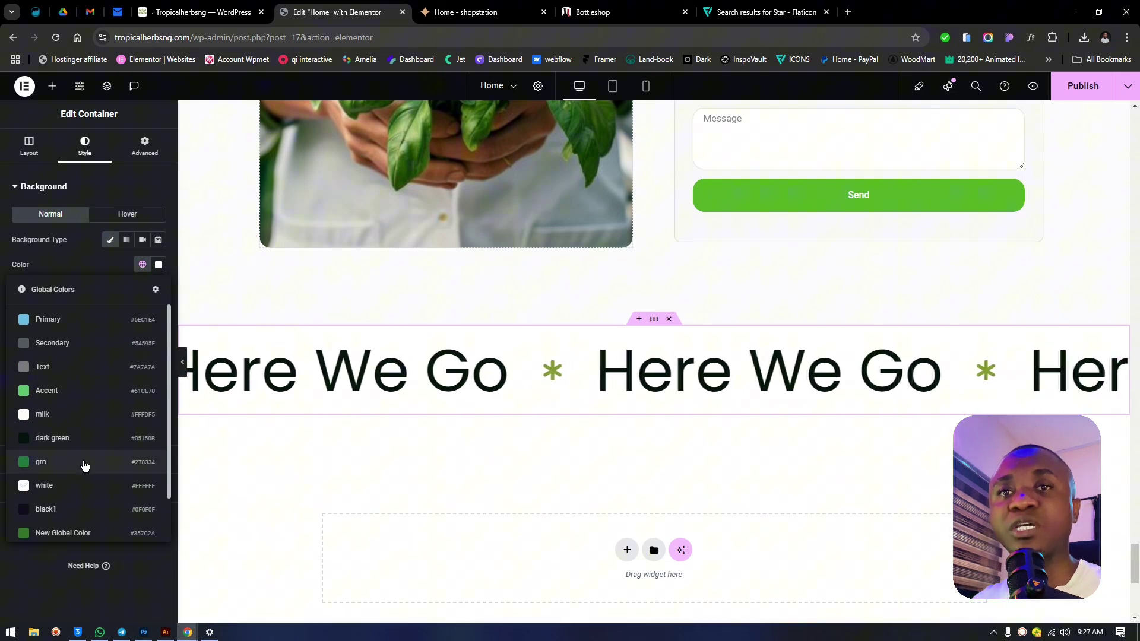
{"action": "left_click", "coordinate": [79, 437]}
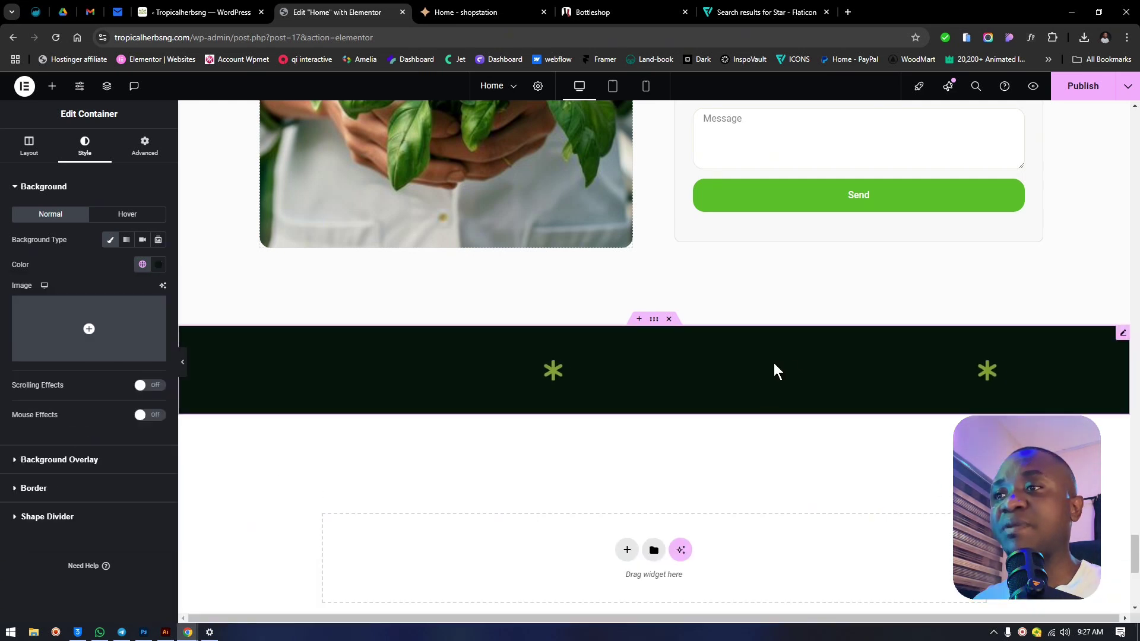
- Make the marquee's Here We Go text the milk global colour
{"action": "left_click", "coordinate": [1080, 360]}
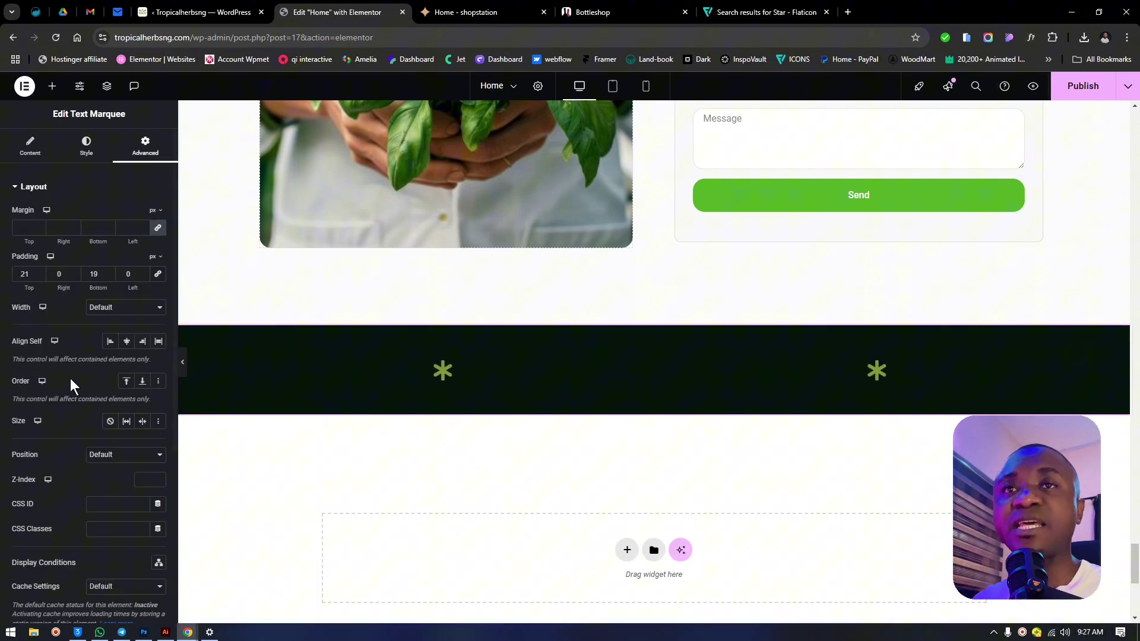
{"action": "left_click", "coordinate": [83, 148]}
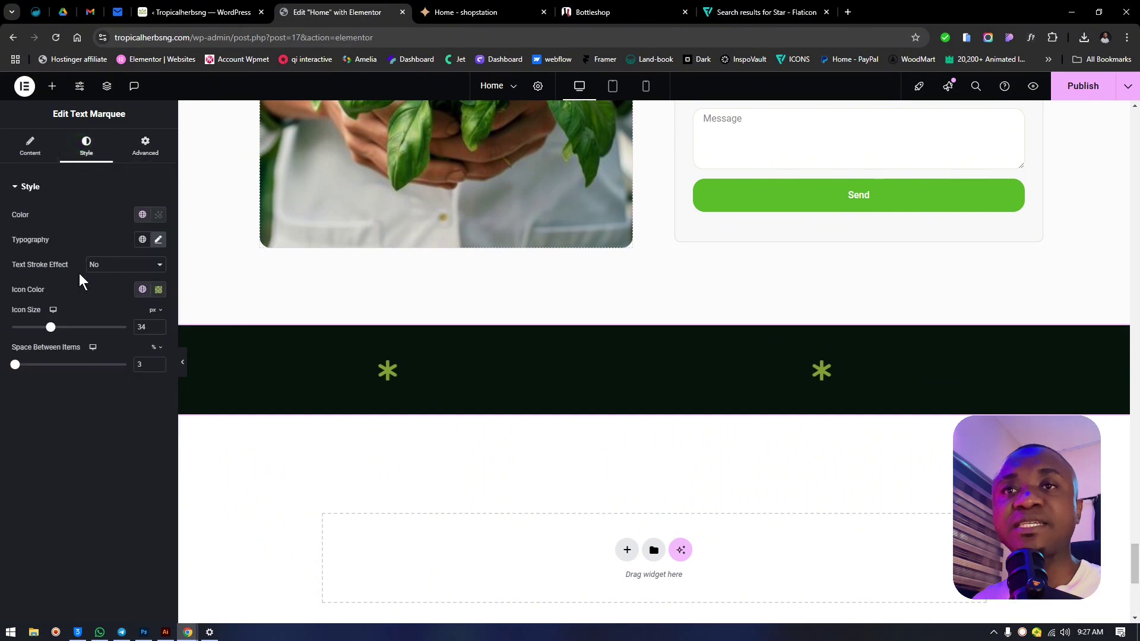
{"action": "left_click", "coordinate": [142, 215]}
{"action": "left_click", "coordinate": [70, 369]}
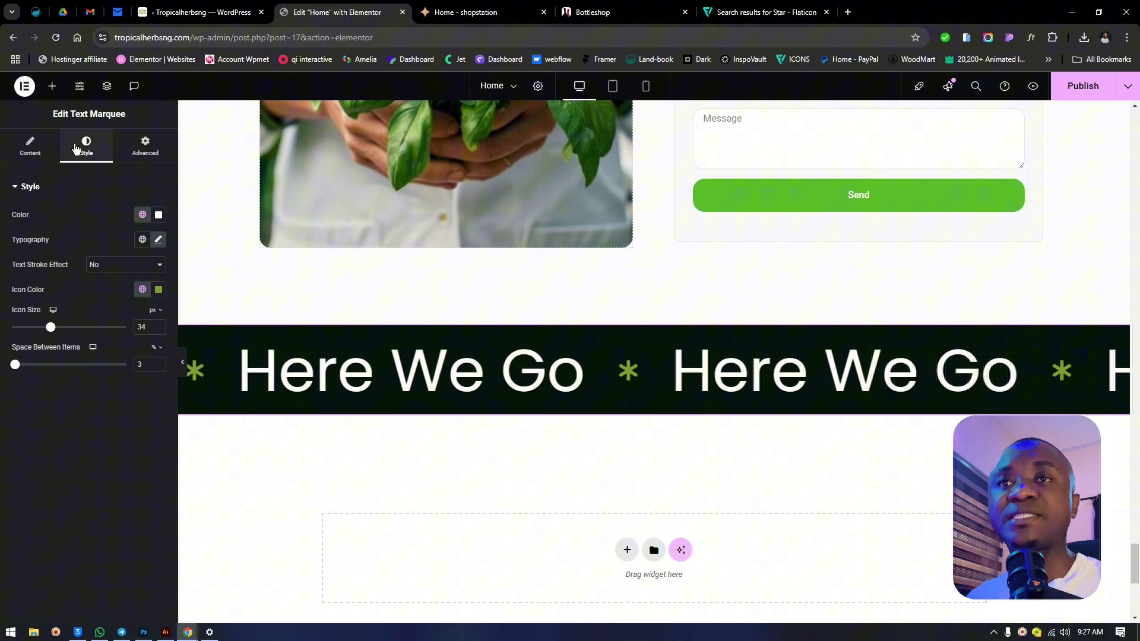
- Set the marquee's desktop typography size to 84 px
{"action": "left_click", "coordinate": [158, 239]}
{"action": "left_click_drag", "start_coordinate": [21, 332], "coordinate": [64, 359]}
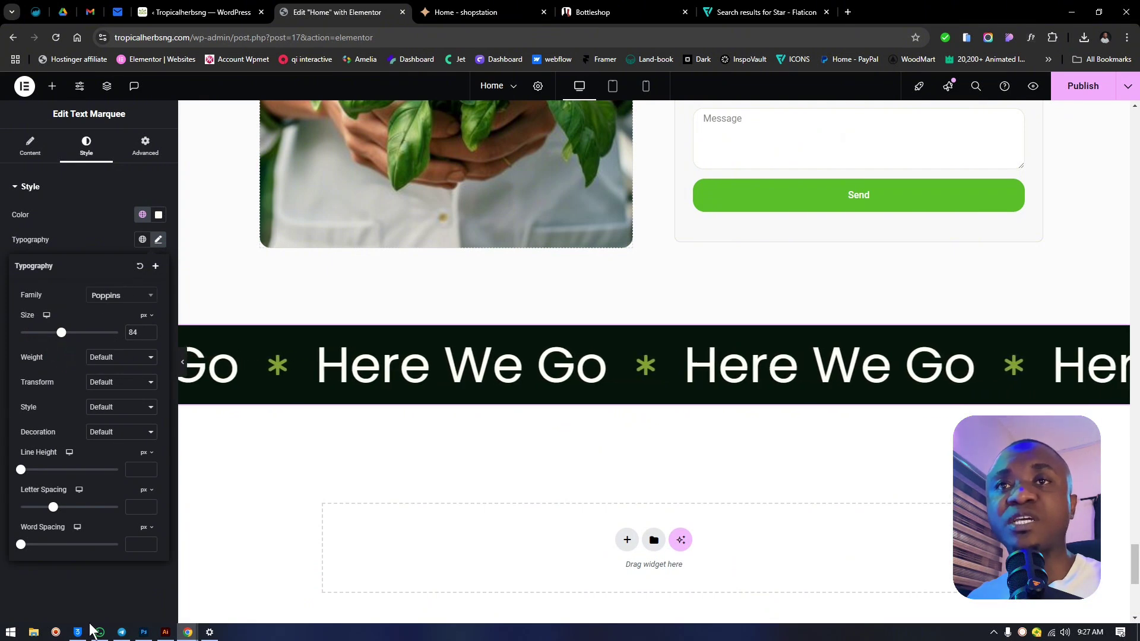
{"action": "left_click", "coordinate": [98, 232]}
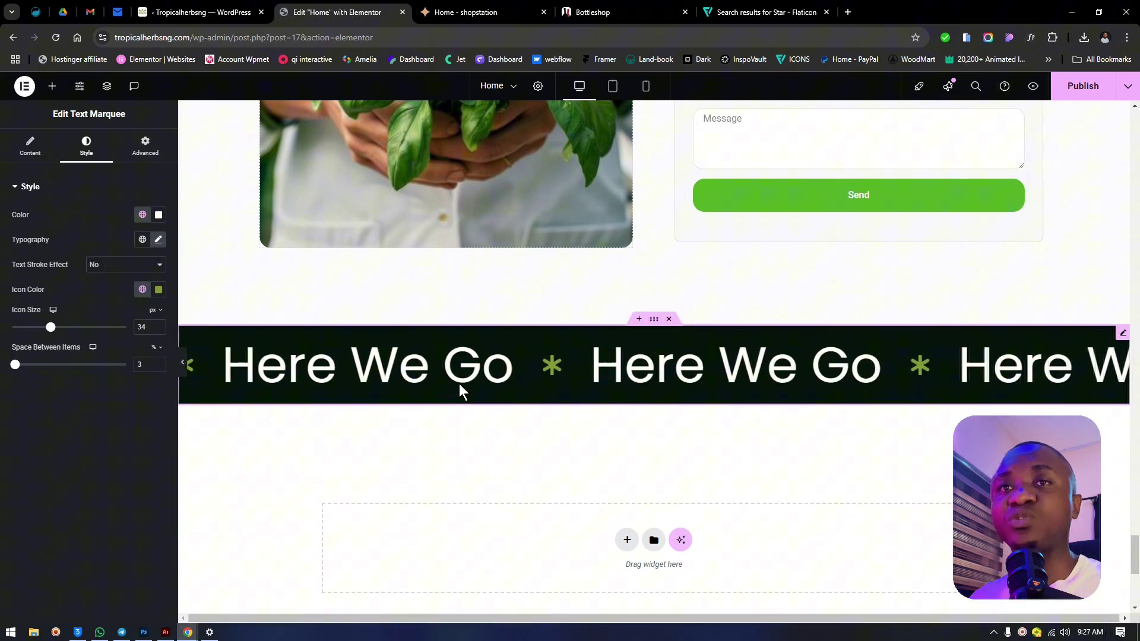
{"action": "left_click", "coordinate": [29, 145]}
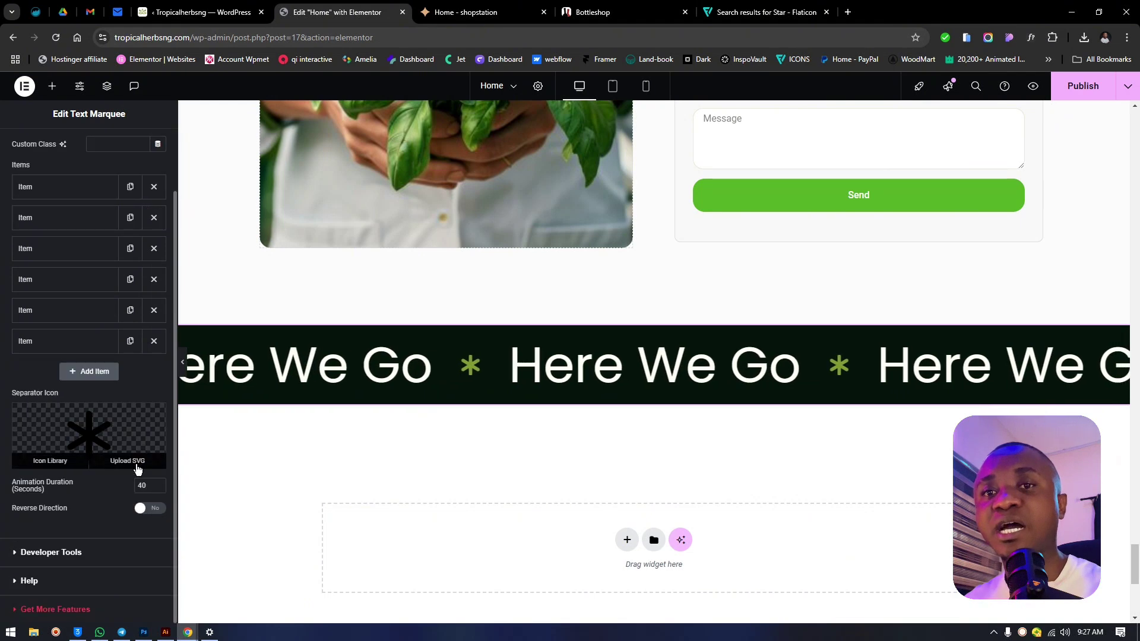
{"action": "mouse_move", "coordinate": [131, 465]}
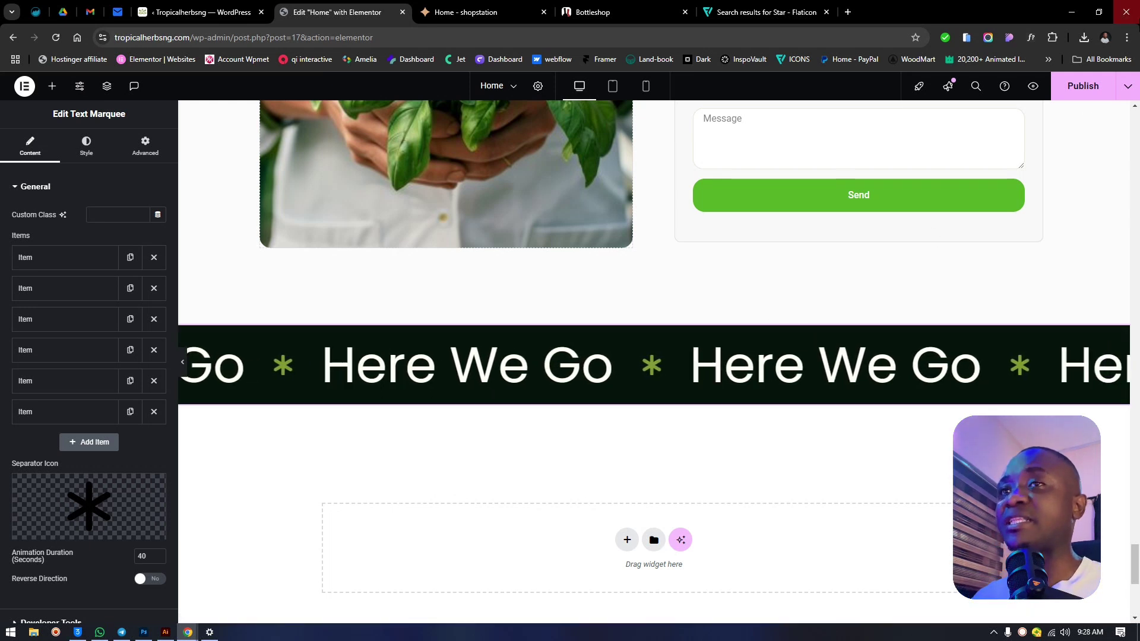
- In tablet view, reduce the marquee typography size to 56 px, then switch to mobile preview
{"action": "left_click", "coordinate": [612, 86]}
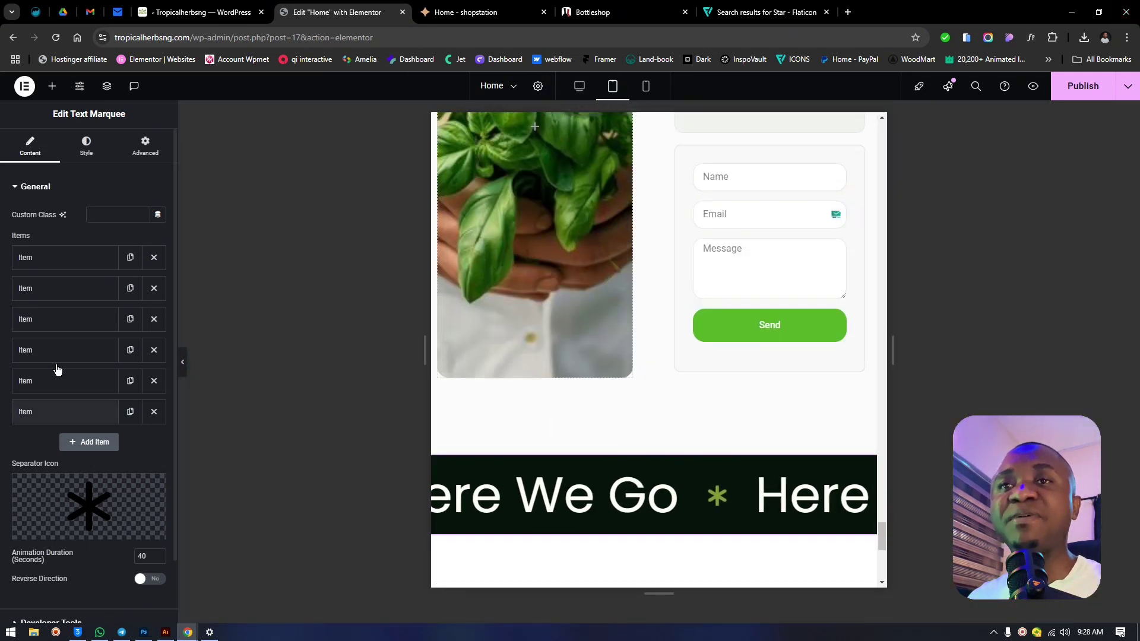
{"action": "left_click", "coordinate": [83, 140]}
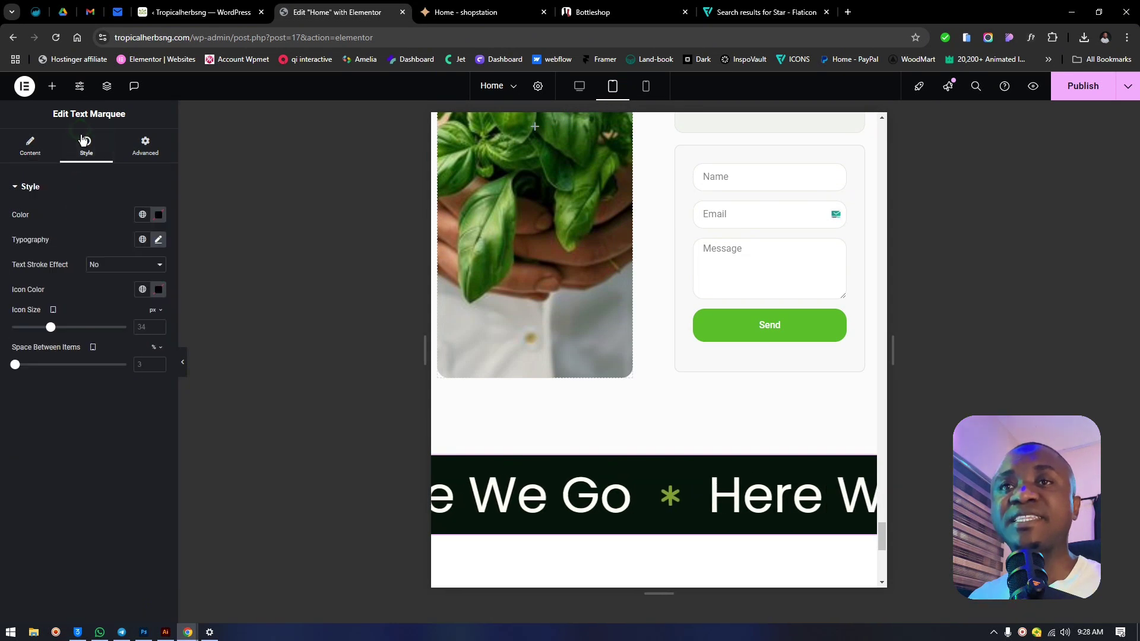
{"action": "left_click", "coordinate": [158, 239]}
{"action": "left_click_drag", "start_coordinate": [57, 339], "coordinate": [45, 347]}
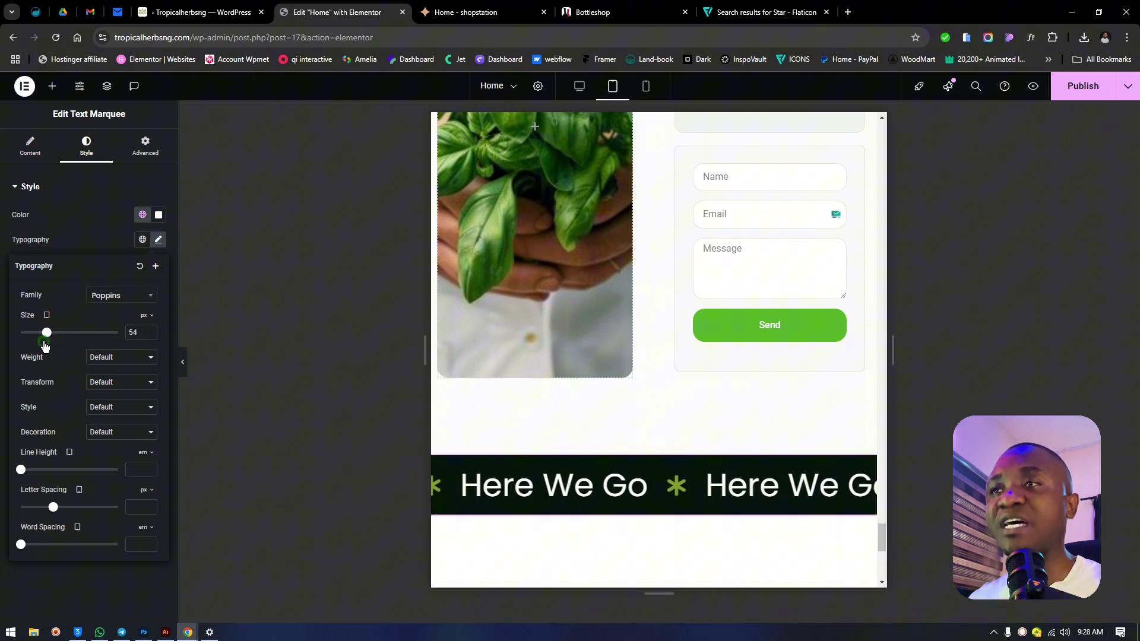
{"action": "left_click", "coordinate": [640, 93]}
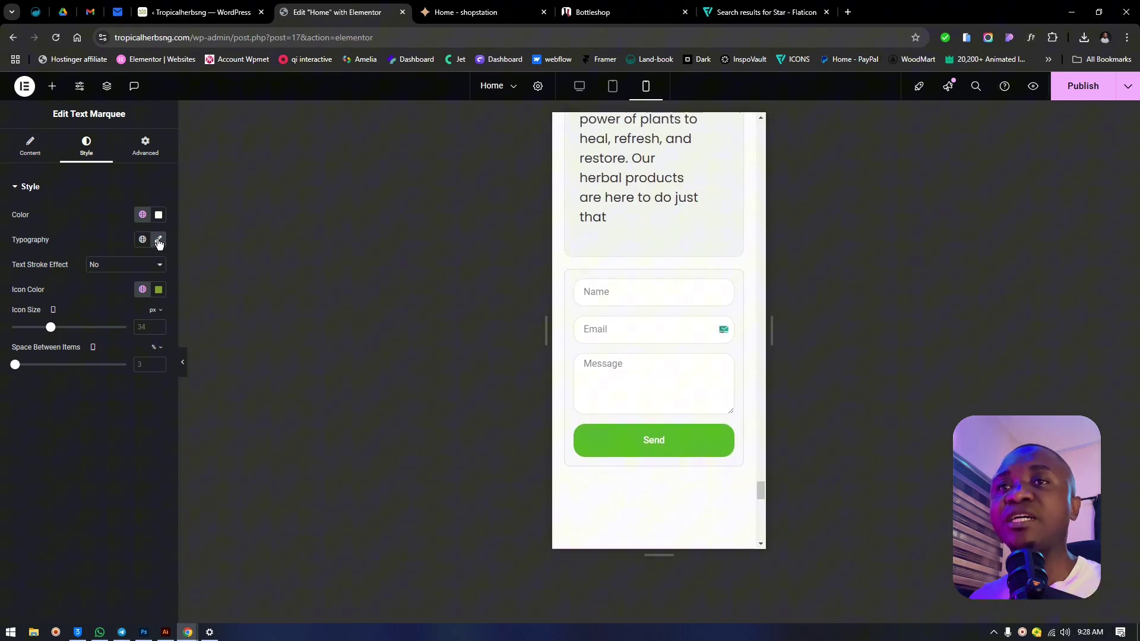
- Size the mobile marquee text to 29 px and check the band's spacing settings
{"action": "left_click", "coordinate": [159, 241]}
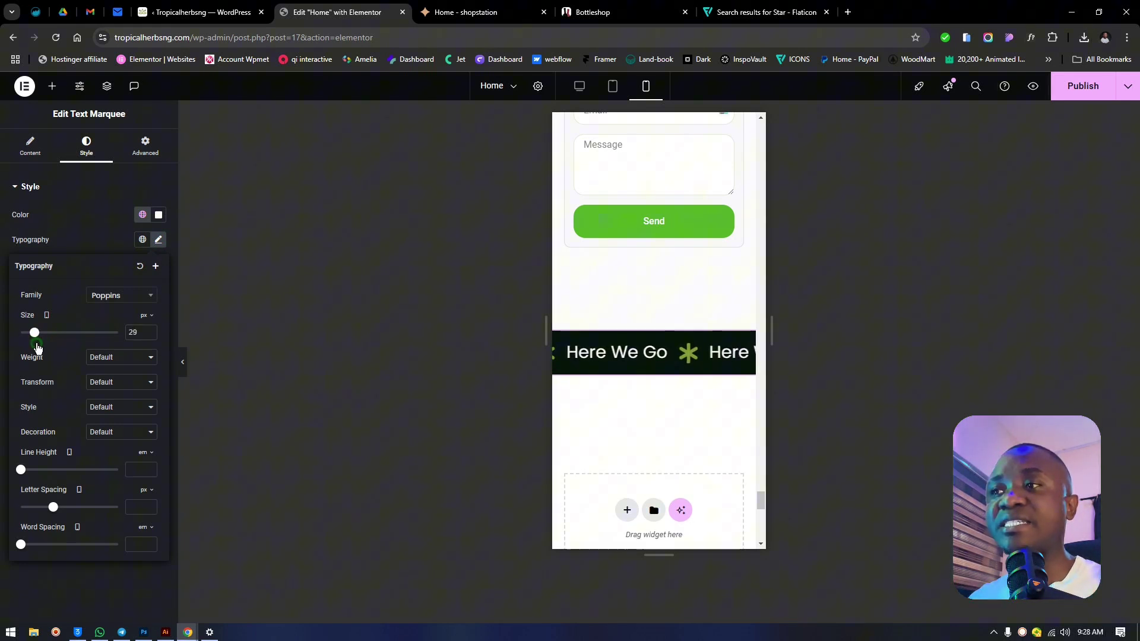
{"action": "left_click", "coordinate": [86, 188]}
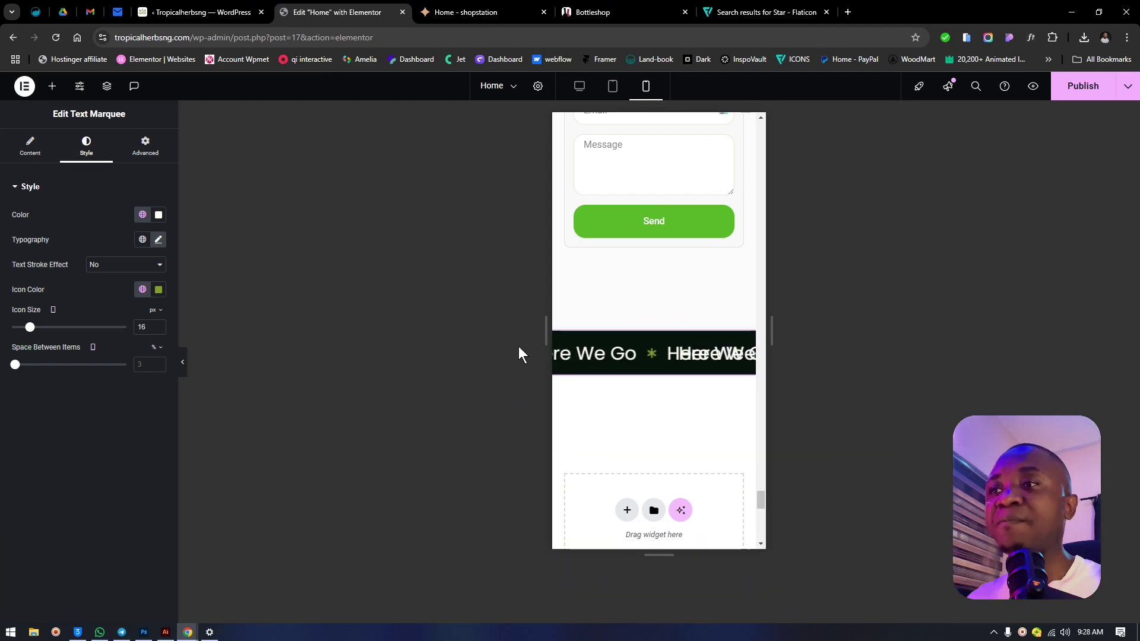
{"action": "left_click", "coordinate": [752, 359]}
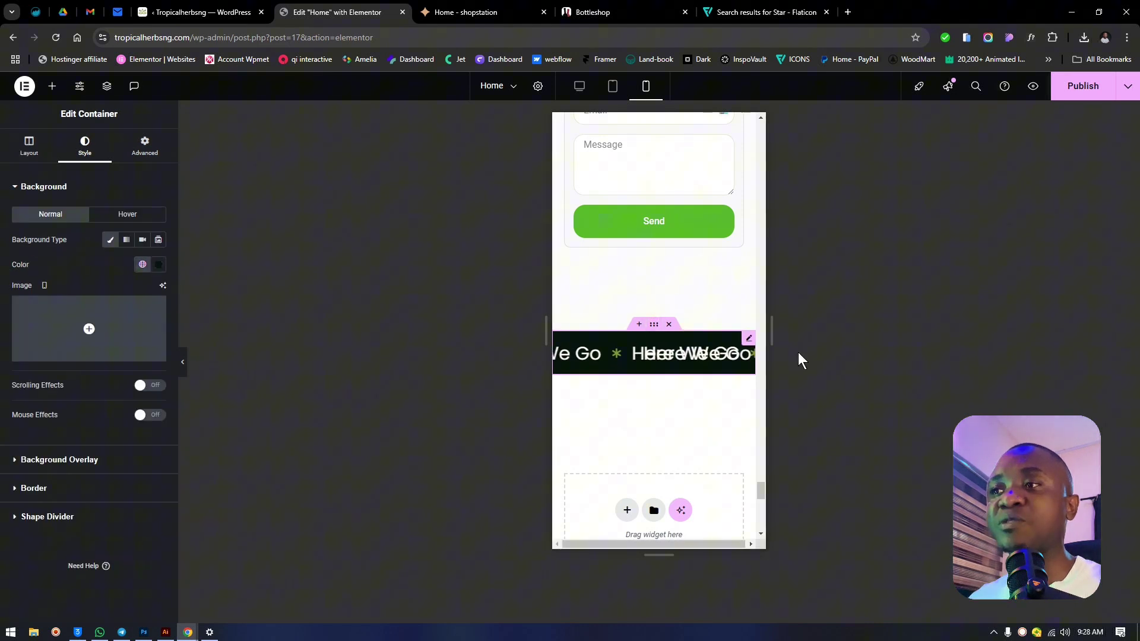
{"action": "left_click", "coordinate": [137, 148]}
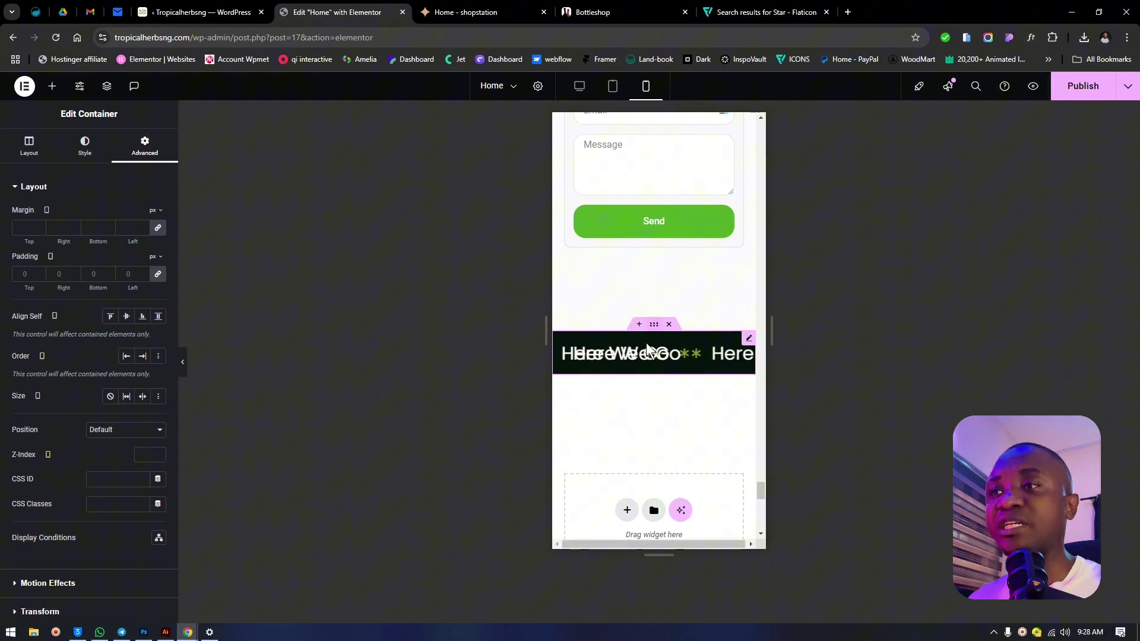
- Unlink the marquee's mobile padding and set the top padding to 15 px
{"action": "left_click", "coordinate": [636, 364]}
{"action": "left_click", "coordinate": [162, 153]}
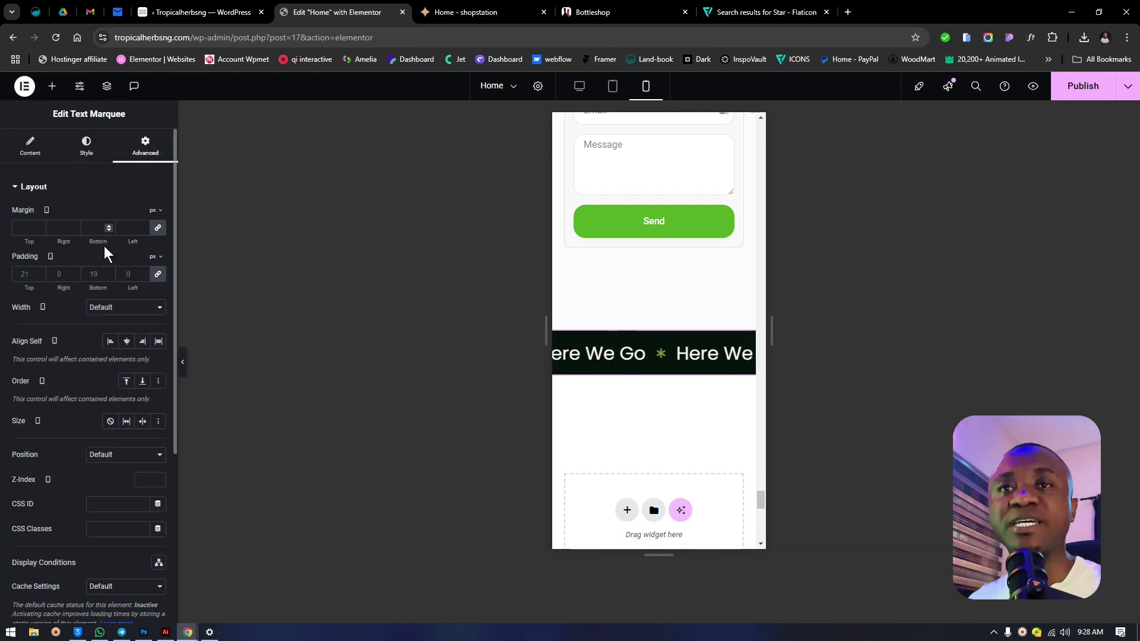
{"action": "left_click", "coordinate": [158, 273]}
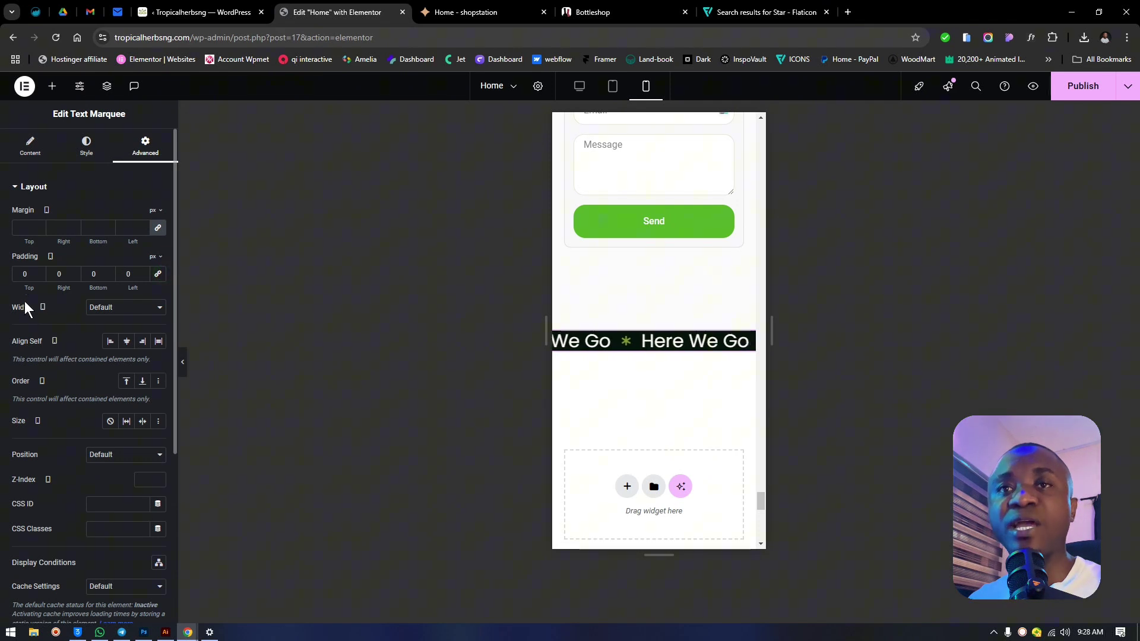
{"action": "left_click", "coordinate": [101, 296]}
{"action": "type", "text": "15"}
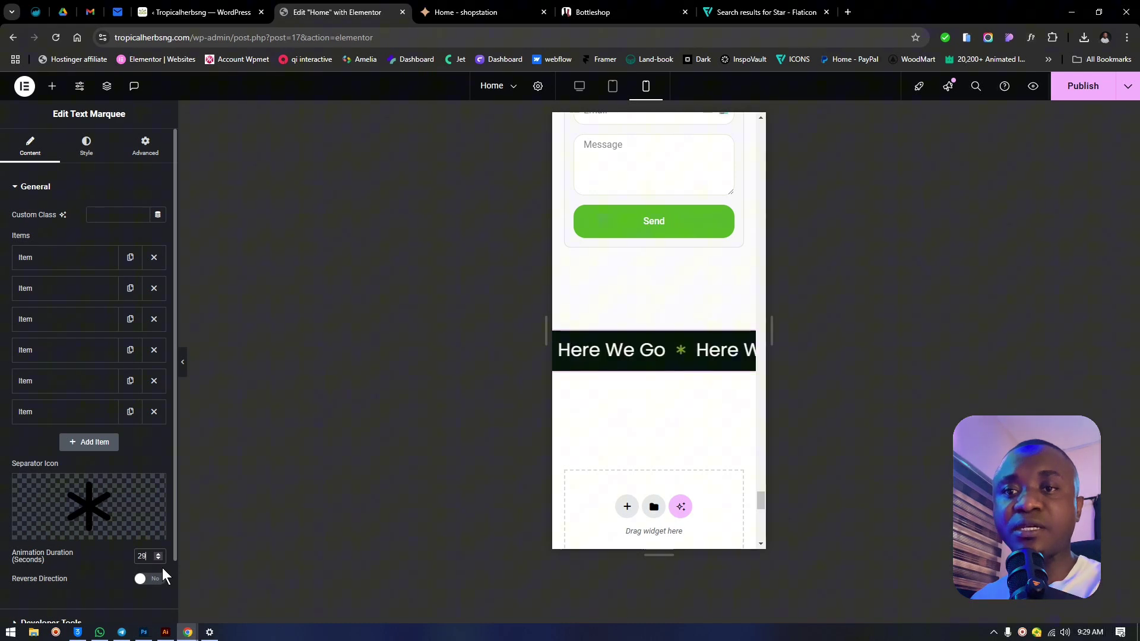
- Nudge the marquee Animation Duration to 30 seconds
{"action": "key", "text": "Up"}
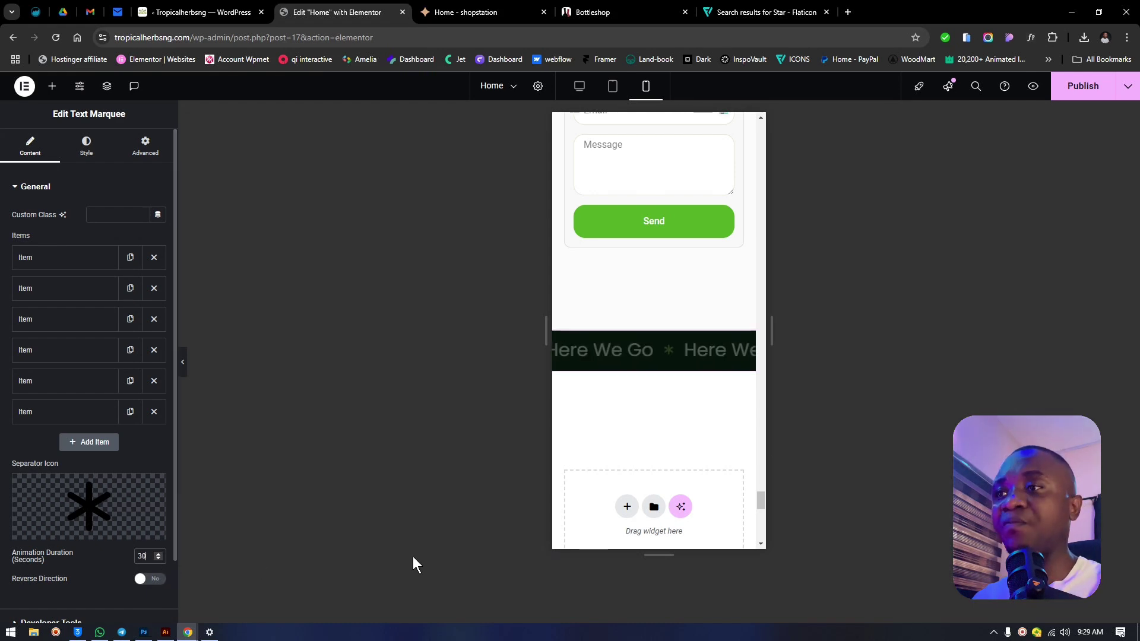
- Return the preview to desktop to check the full-width 'Here We Go' marquee above the footer
{"action": "left_click", "coordinate": [579, 88]}
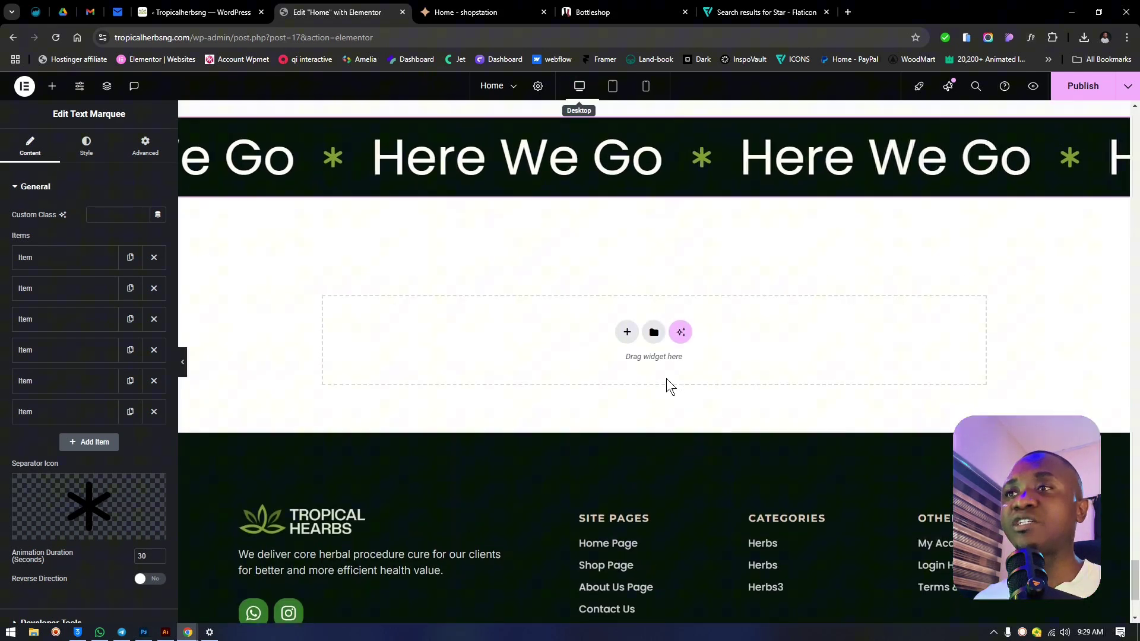